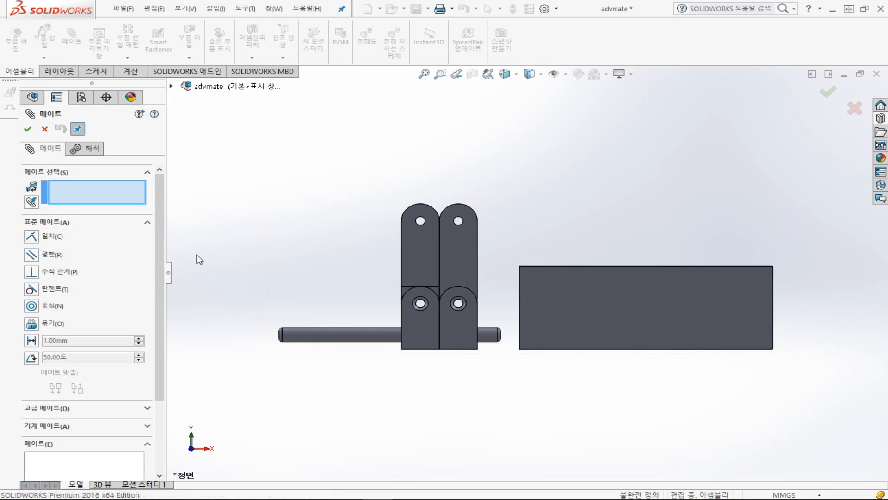
Add a coincident mate between the underside of slide<2> and the floor of the base's channel
left_click(107, 192)
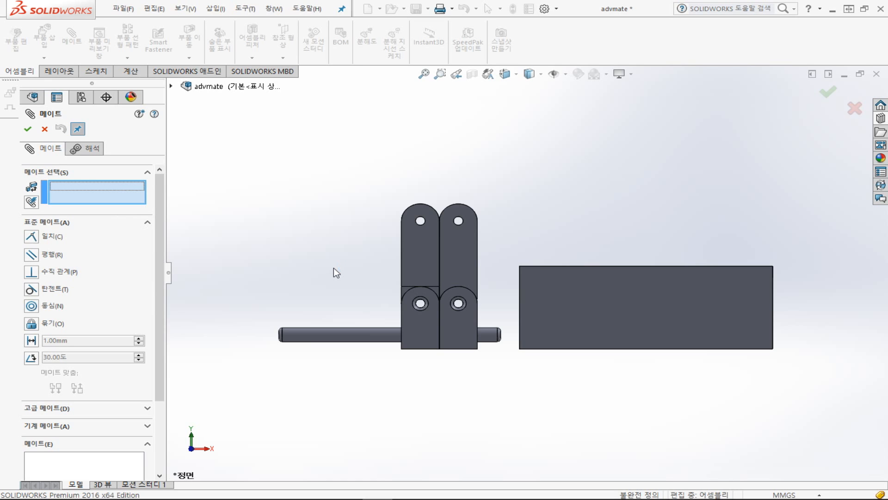
middle_click_drag(487, 365, 487, 307)
left_click(459, 331)
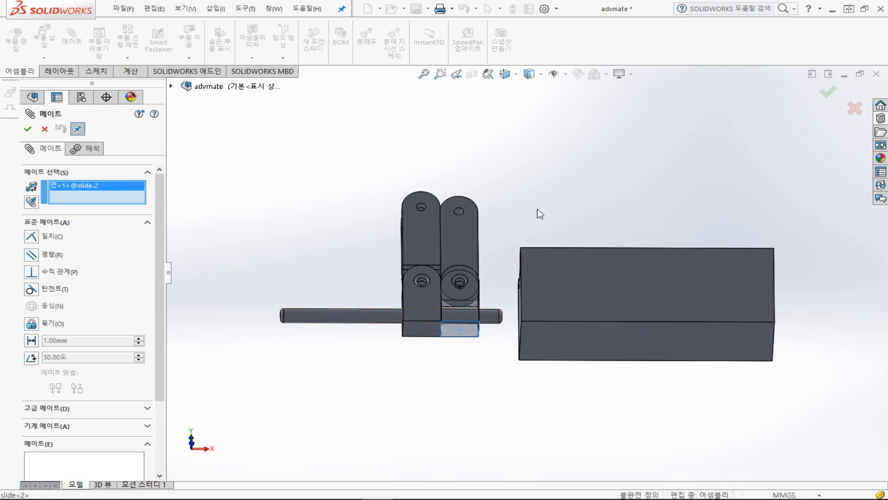
middle_click_drag(542, 201, 556, 295)
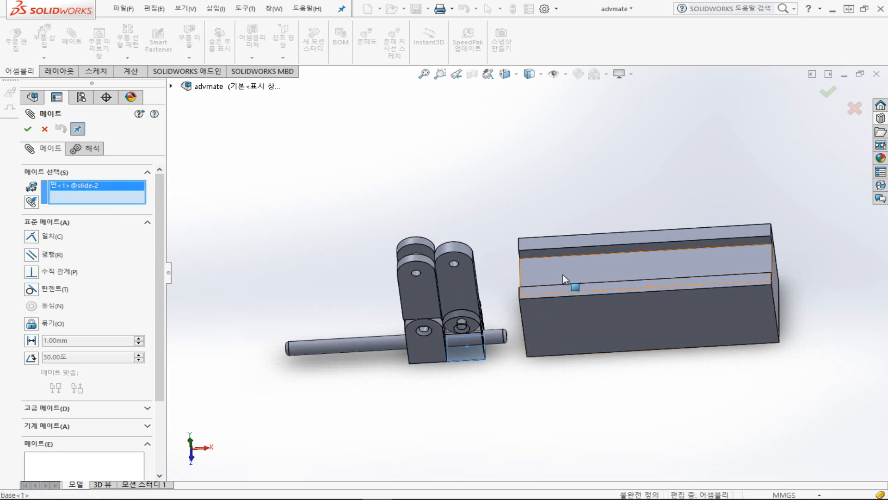
left_click(562, 274)
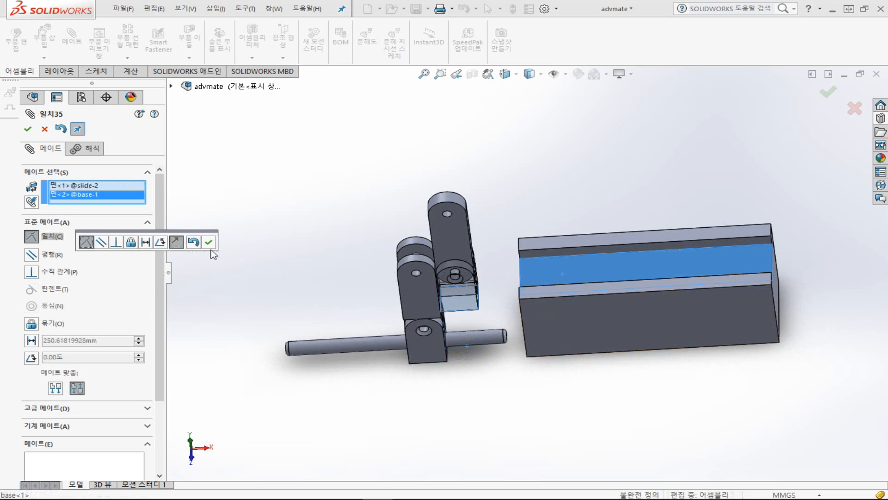
left_click(209, 241)
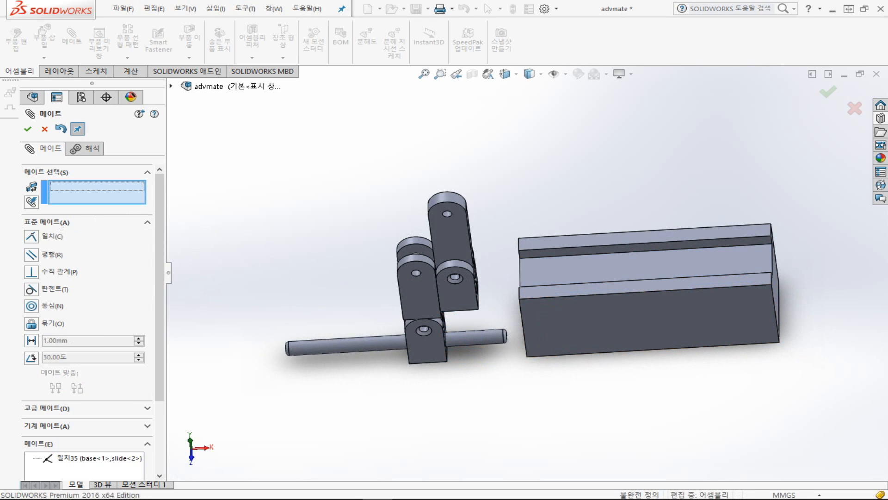
Add a coincident mate between the underside of slide<1> and the floor of the base's channel
key("ctrl+1")
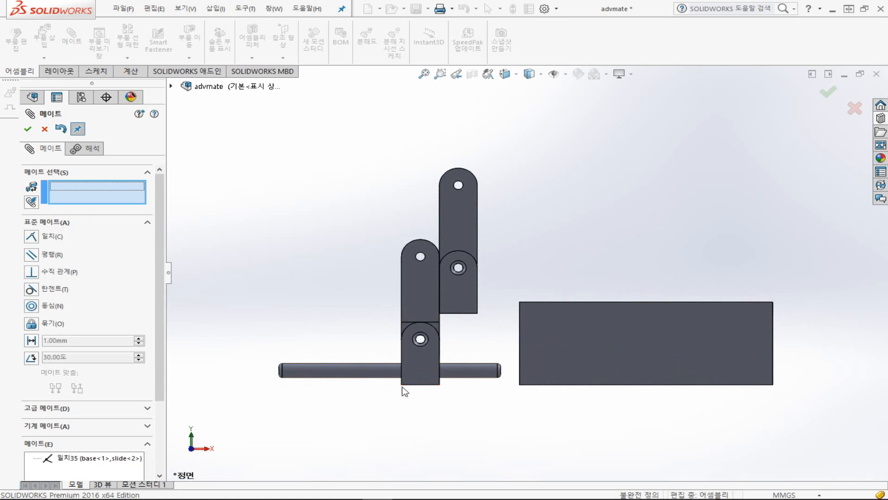
middle_click_drag(401, 387, 423, 367)
left_click(422, 364)
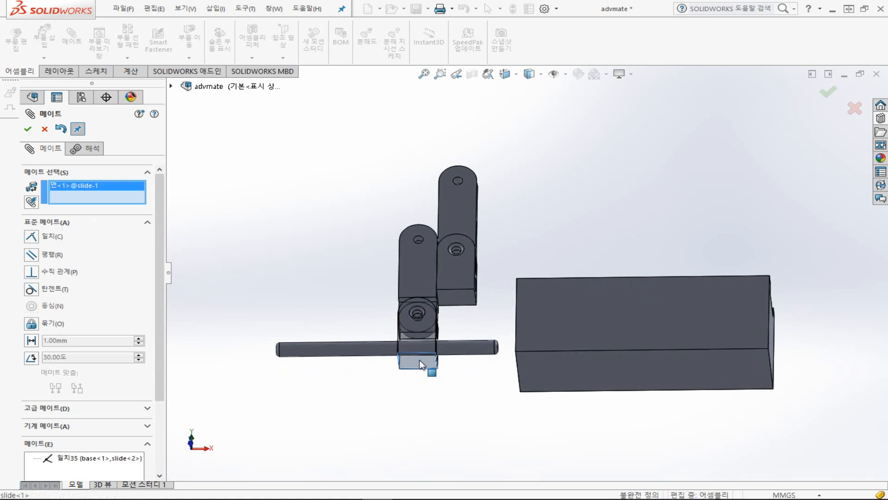
middle_click_drag(337, 248, 536, 326)
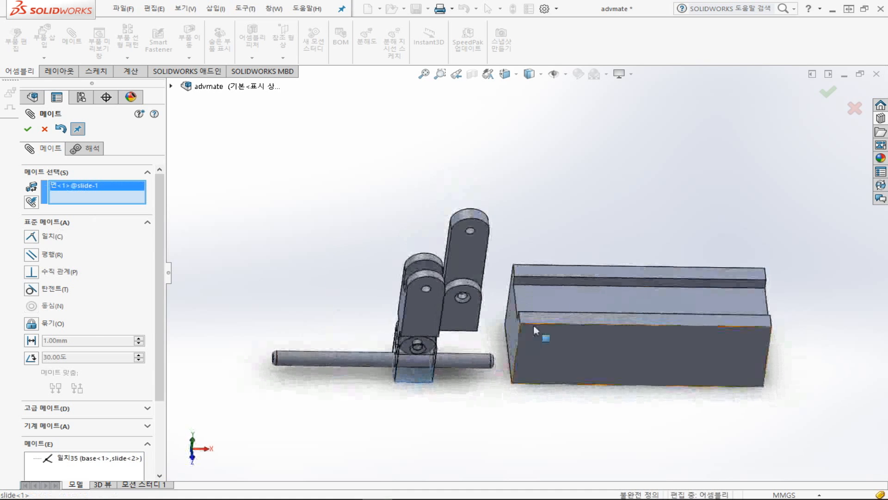
left_click(551, 295)
left_click(656, 327)
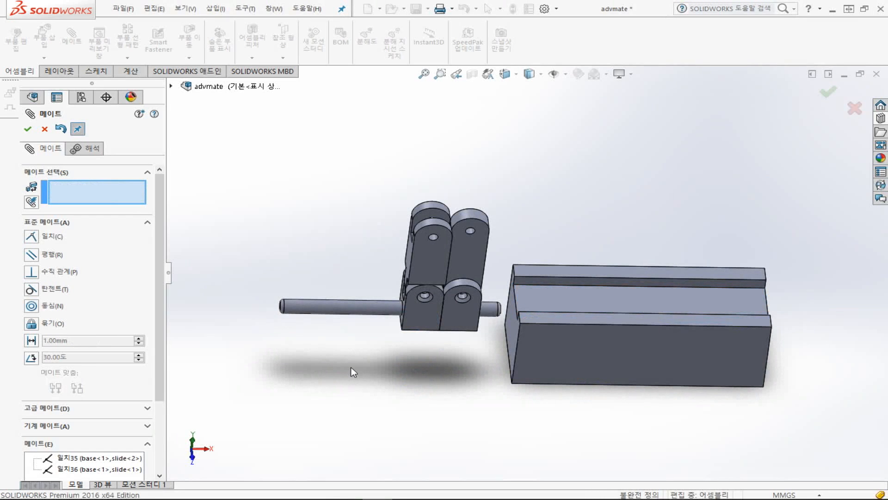
Swing slide<1> away from slide<2> and add a parallel mate between the matching bored end faces of the two blocks
left_click_drag(417, 242, 445, 215)
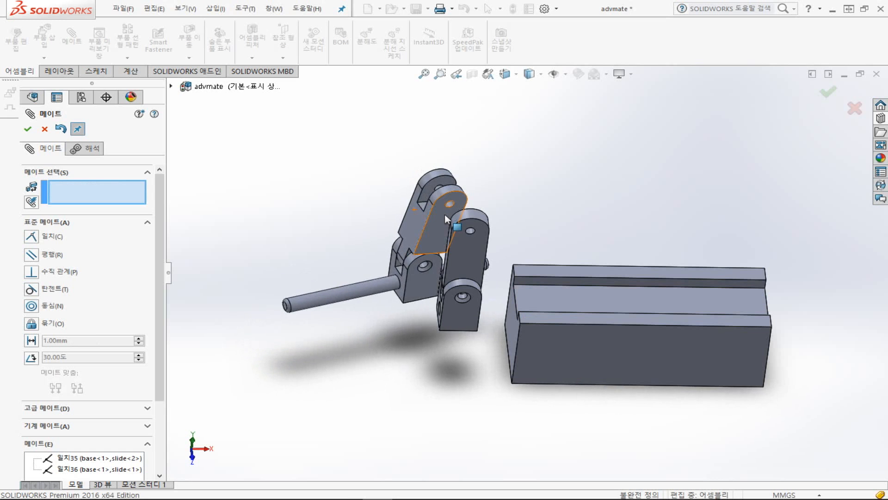
left_click(401, 299)
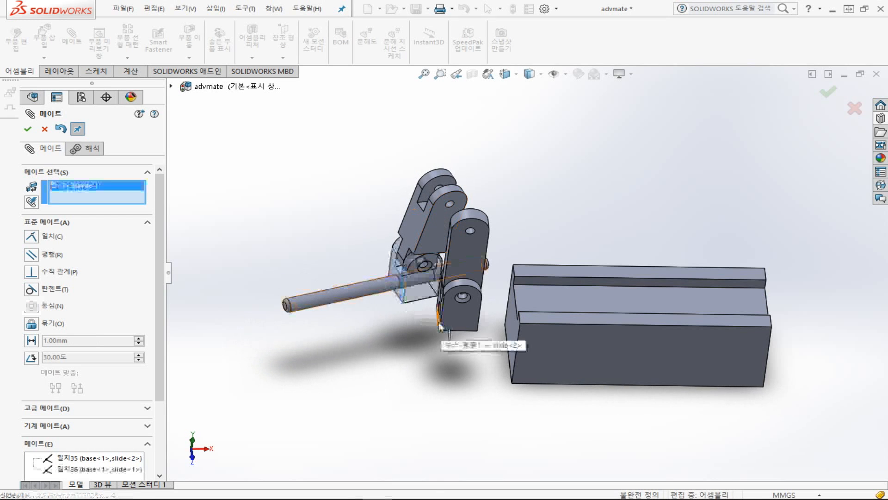
middle_click_drag(440, 328, 457, 335)
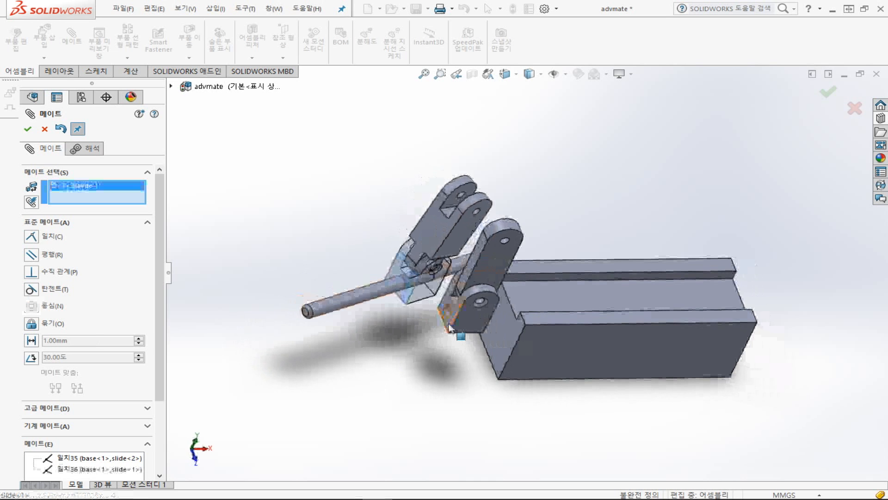
left_click(448, 323)
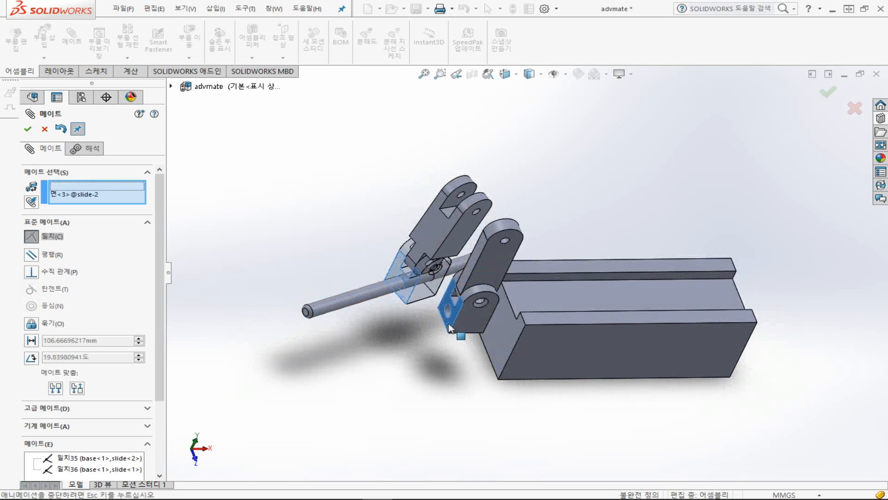
left_click(49, 256)
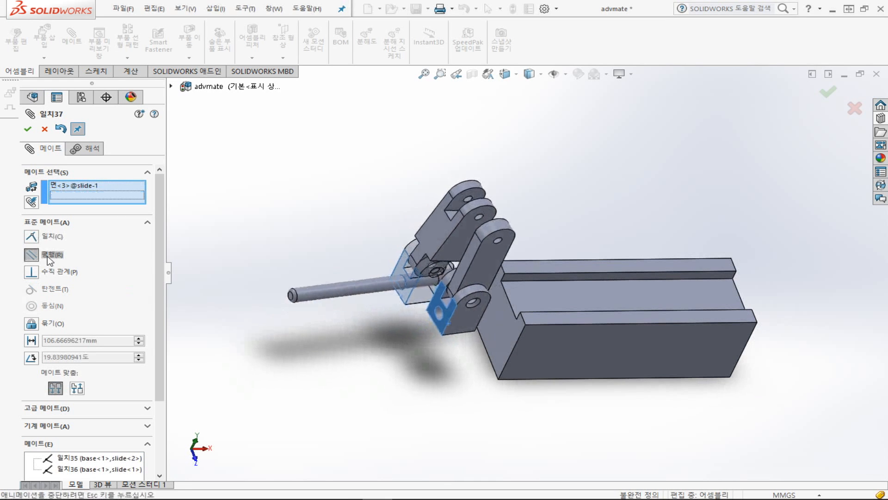
left_click(28, 129)
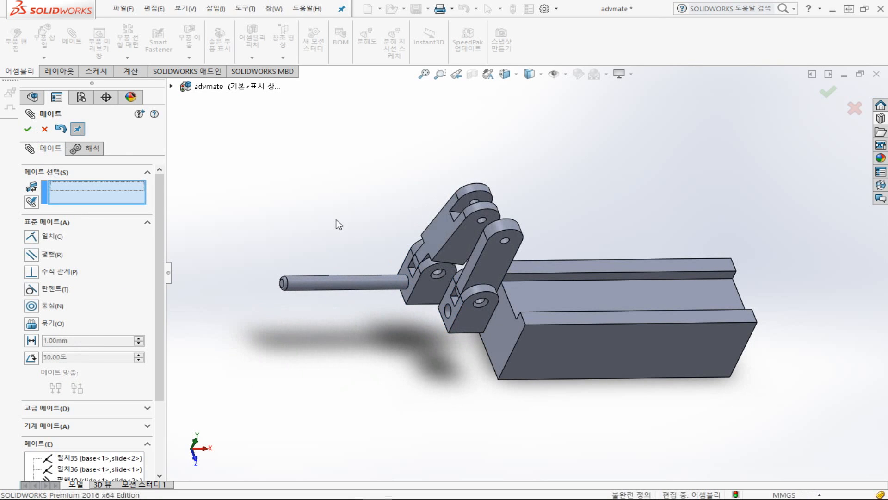
key("ctrl+1")
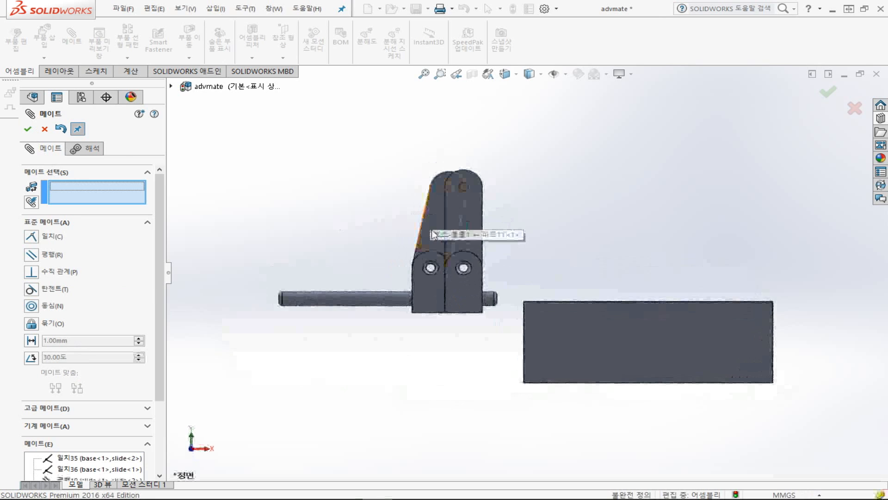
mouse_move(432, 236)
left_mouse_down()
mouse_move(446, 238)
mouse_move(431, 239)
left_mouse_up()
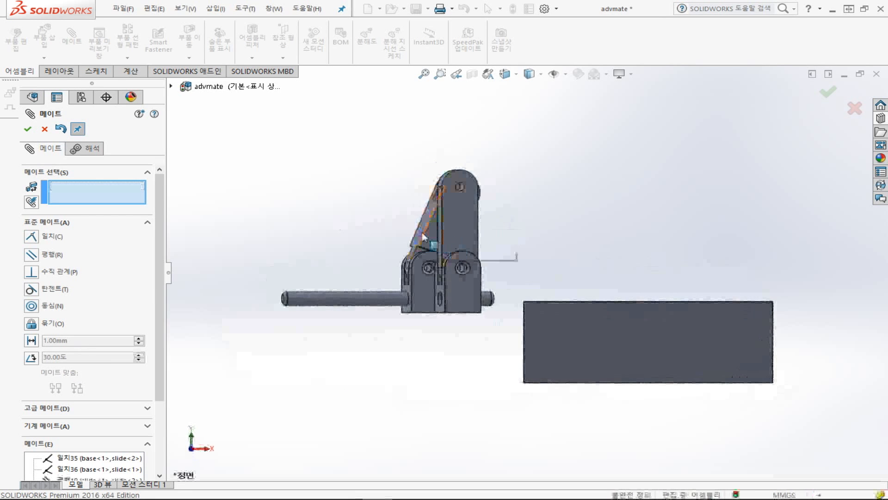
left_click(422, 233)
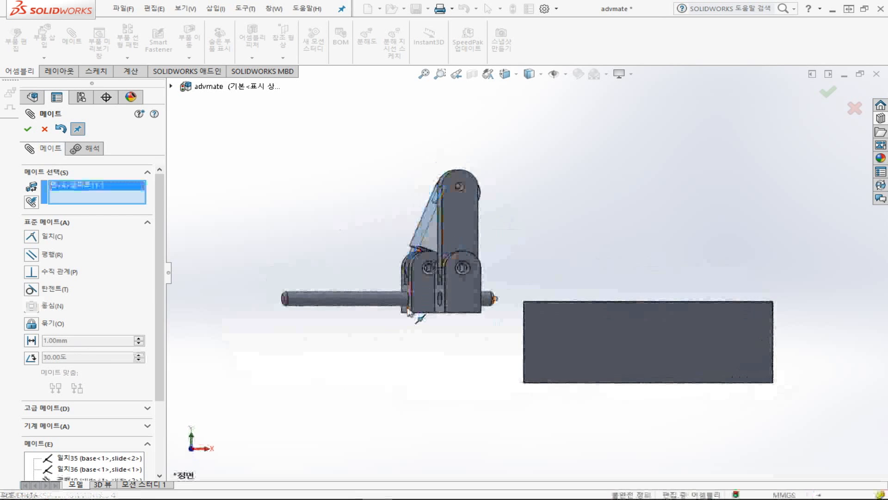
left_click(411, 309)
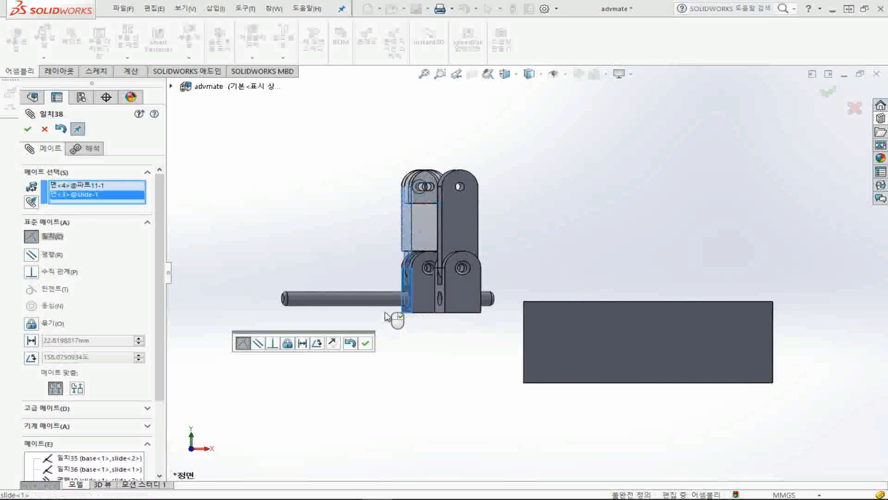
left_click(40, 274)
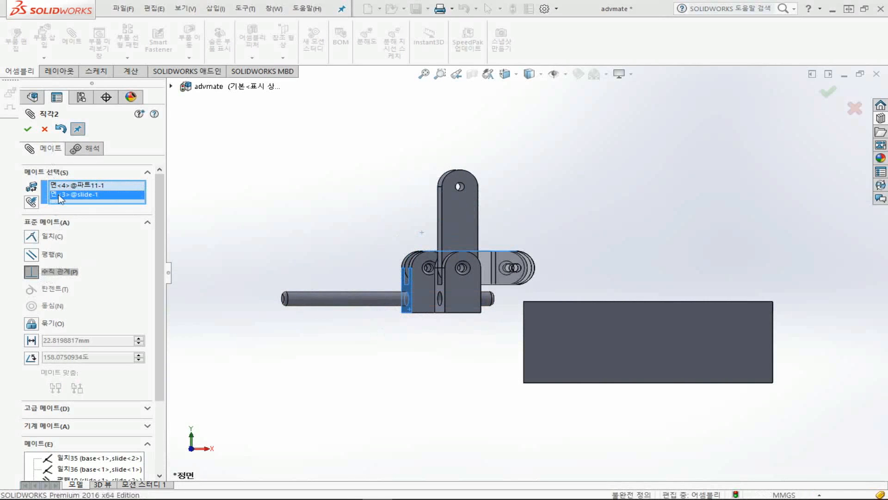
left_click(46, 130)
left_click(46, 130)
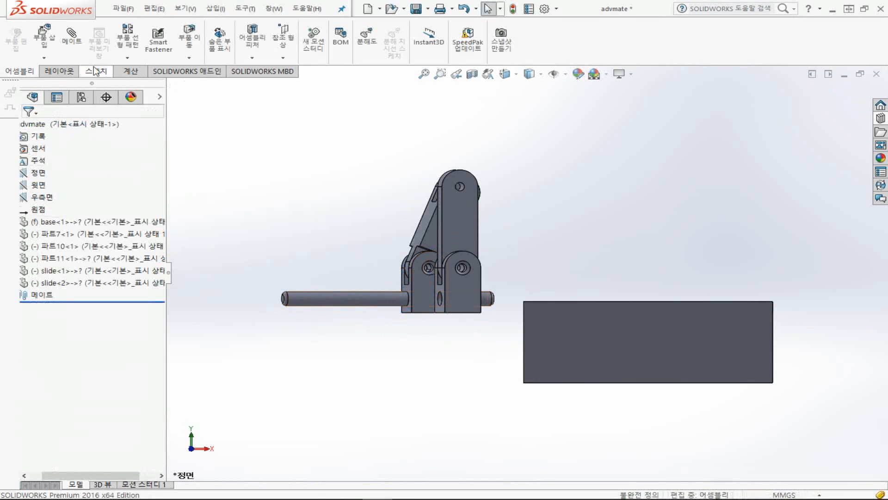
Add a concentric mate between the rod's cylindrical face and the bore of slide<2>
left_click(76, 41)
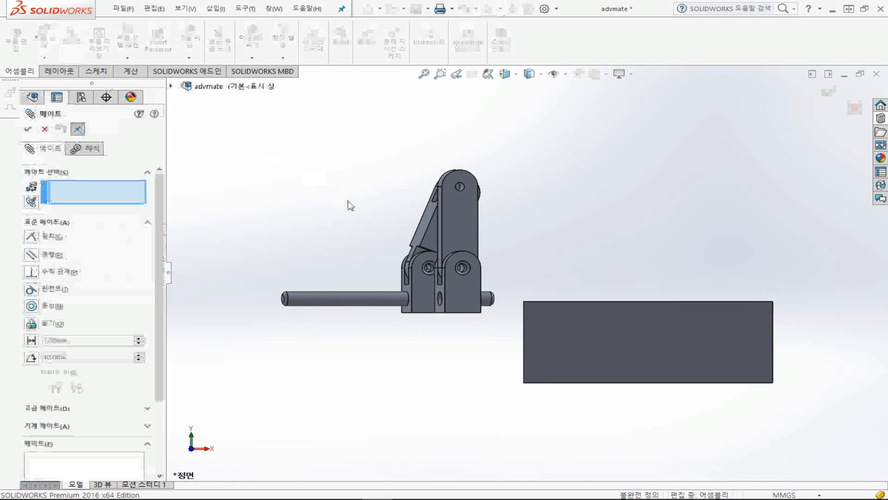
middle_click_drag(332, 228, 365, 295)
scroll(415, 316, "down", 3)
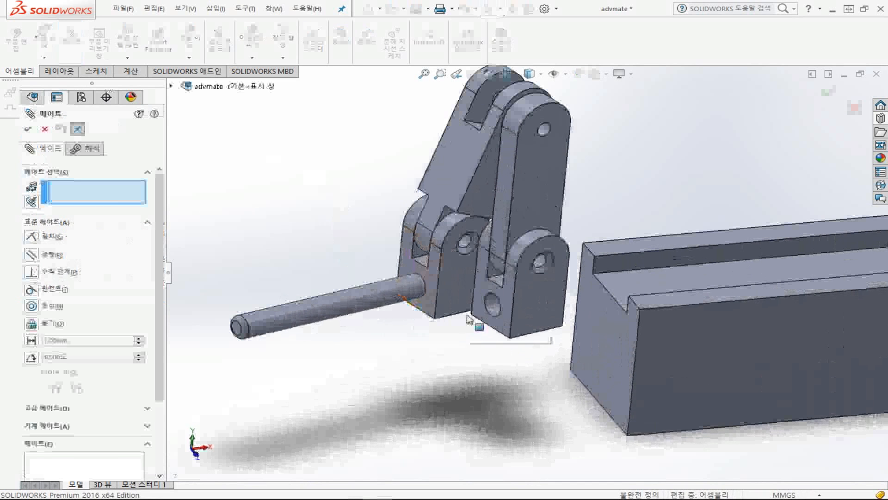
left_click(493, 311)
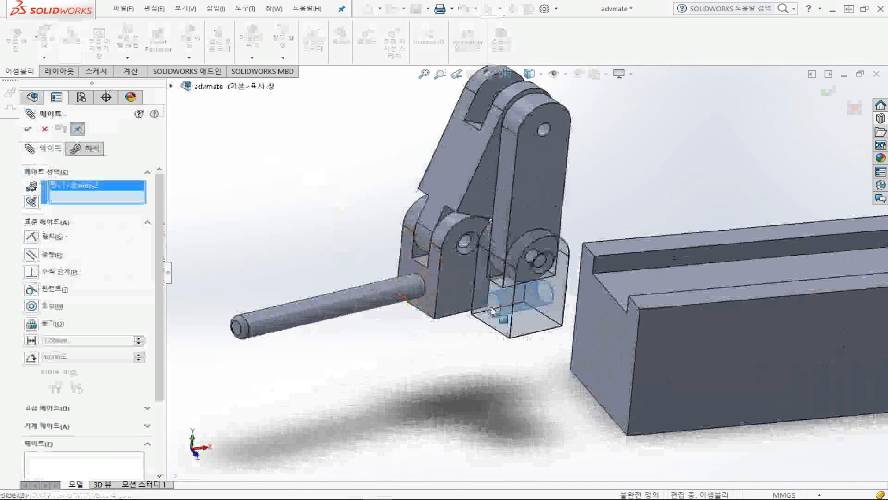
left_click(312, 311)
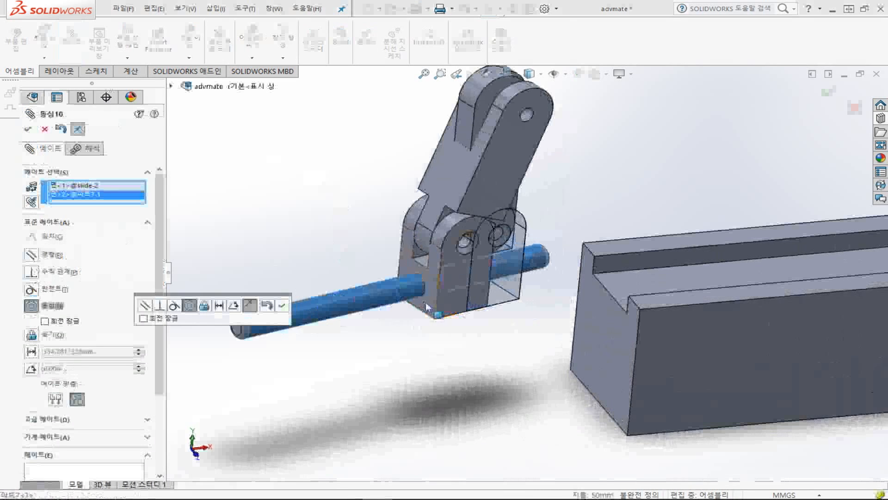
scroll(441, 313, "up", 3)
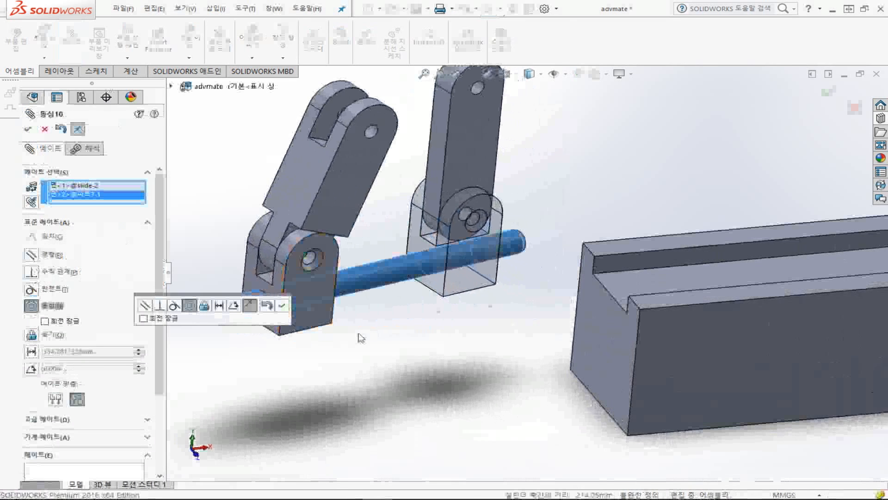
middle_click_drag(452, 327, 406, 284)
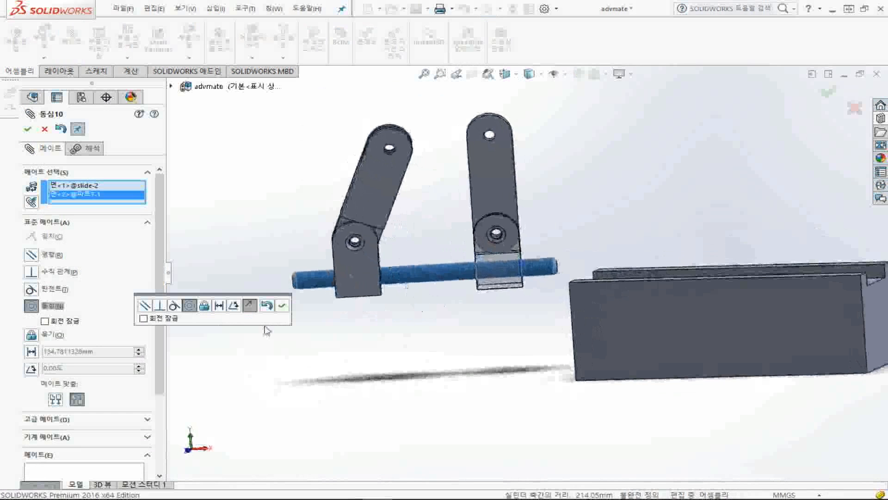
left_click(282, 306)
Add a concentric mate between the upper holes of the two links and reposition the joined linkage by moving slide<1>
middle_click_drag(407, 345, 421, 361)
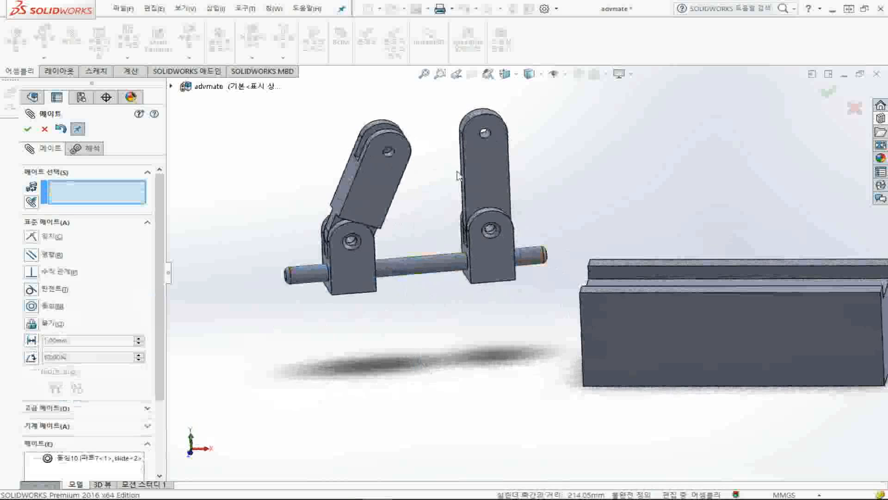
left_click(486, 136)
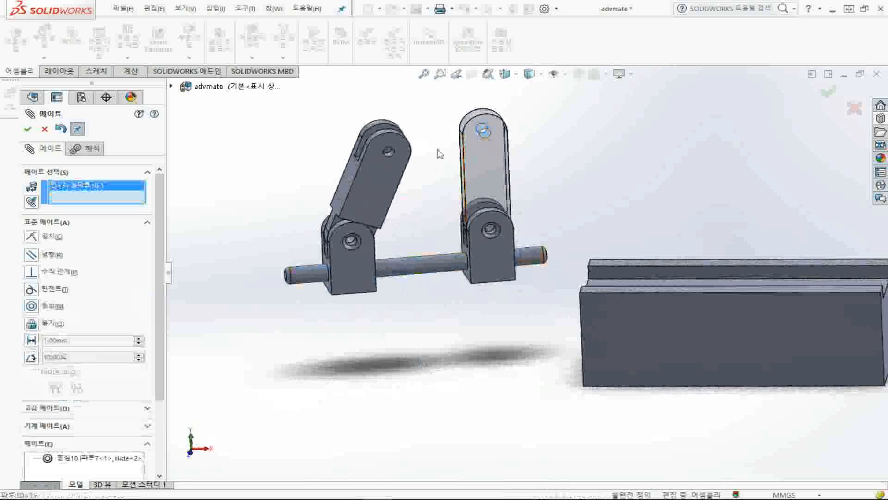
scroll(435, 155, "down", 5)
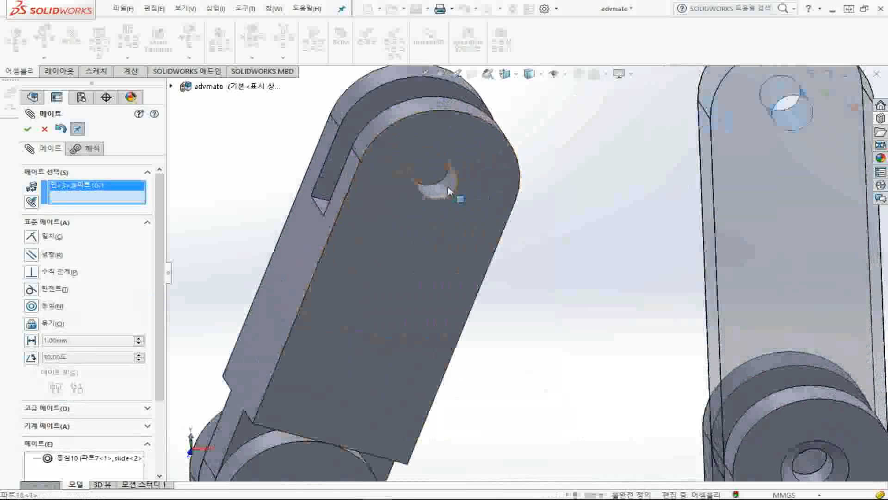
left_click(449, 189)
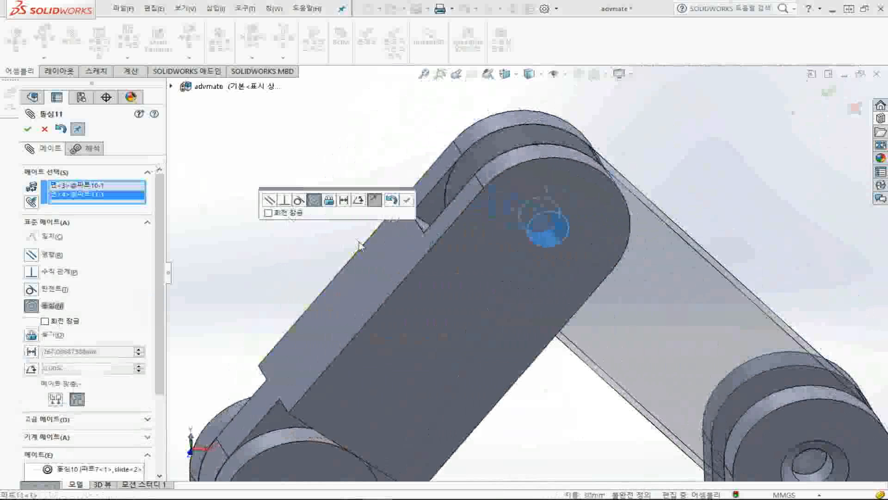
left_click(407, 202)
scroll(495, 248, "up", 10)
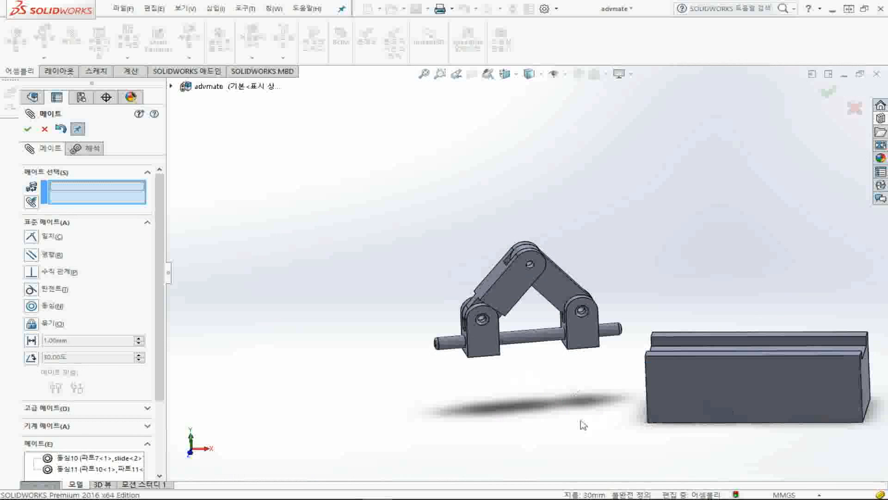
left_click_drag(486, 353, 453, 337)
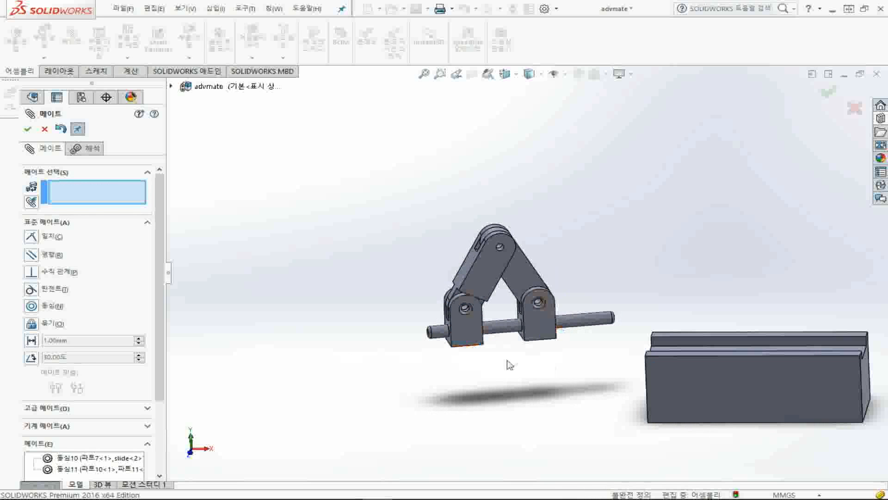
Try a distance mate between the facing bored end faces of slide<2> and slide<1>
scroll(509, 342, "down", 3)
scroll(504, 337, "down", 3)
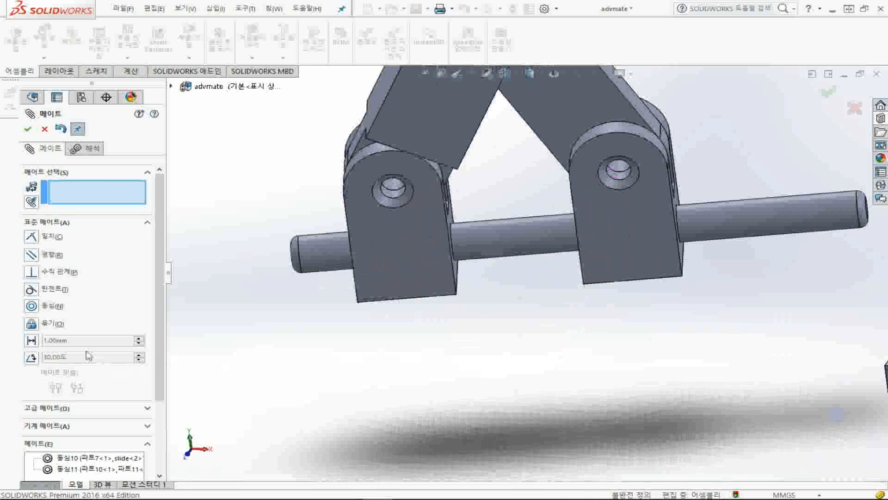
left_click(31, 340)
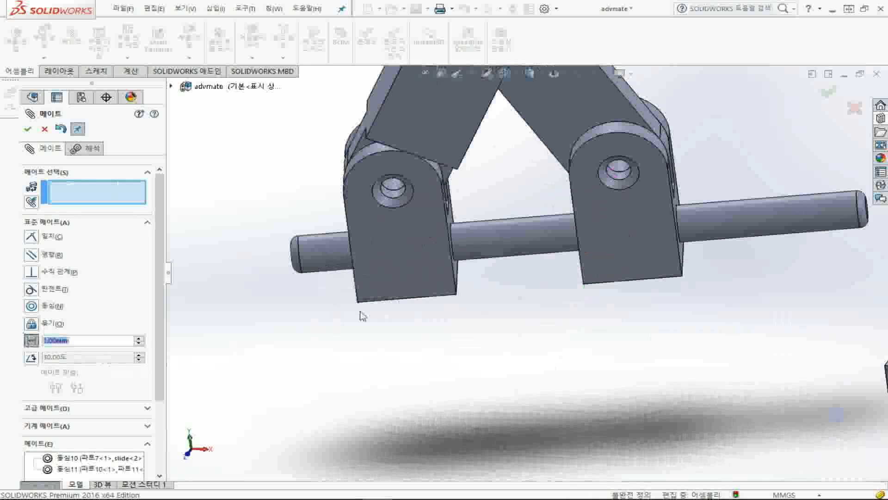
left_click(124, 204)
middle_click_drag(281, 307, 386, 301)
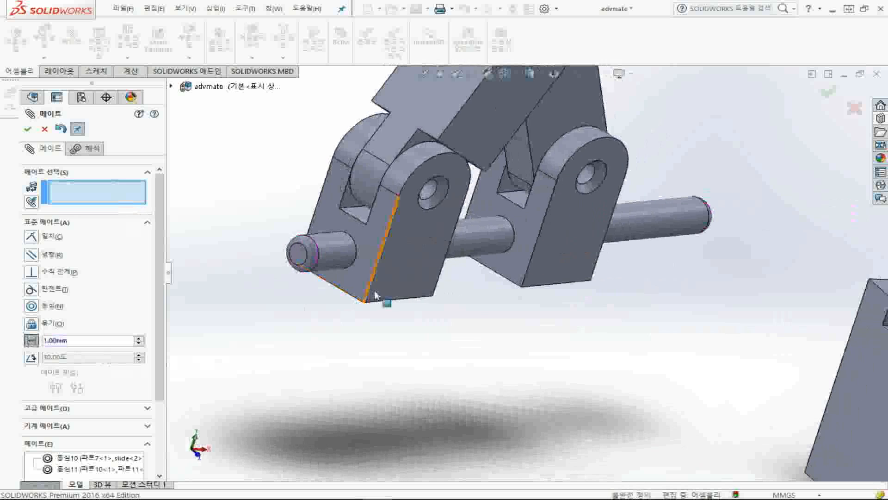
left_click(508, 299)
middle_click_drag(508, 301, 434, 338)
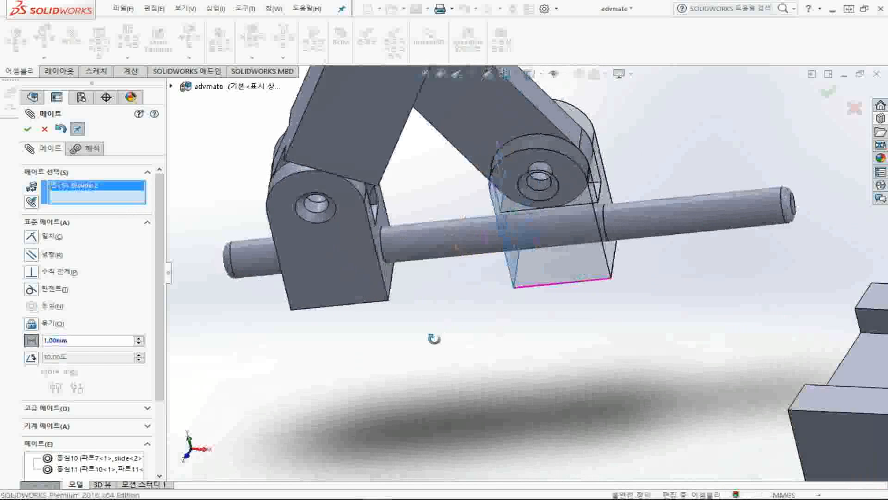
left_click(391, 278)
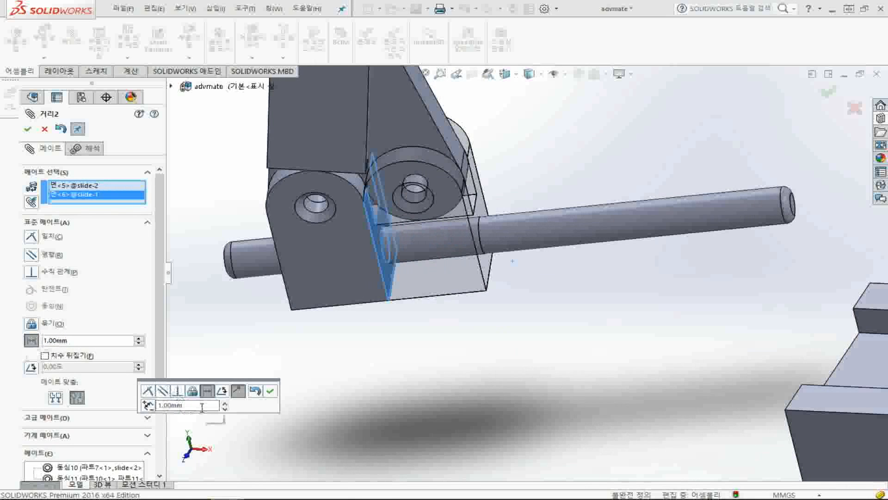
Increase the trial distance mate between the two slide blocks to 71 mm
left_click(202, 407)
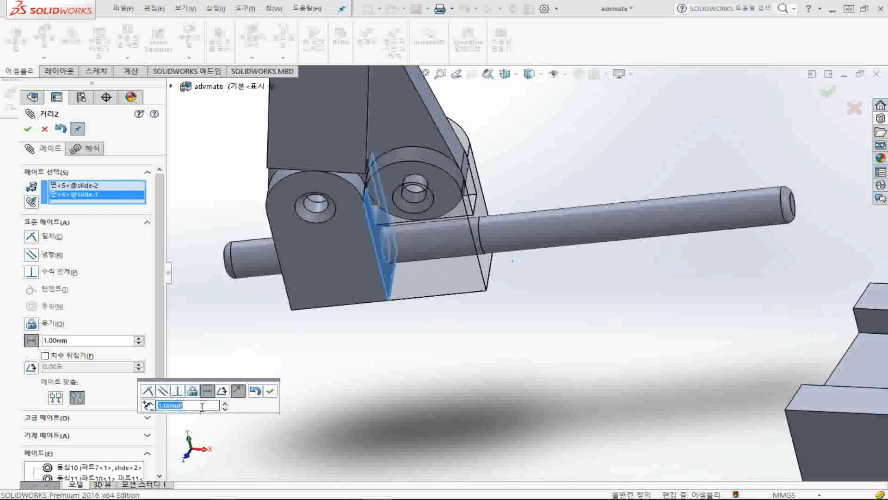
left_click(225, 403)
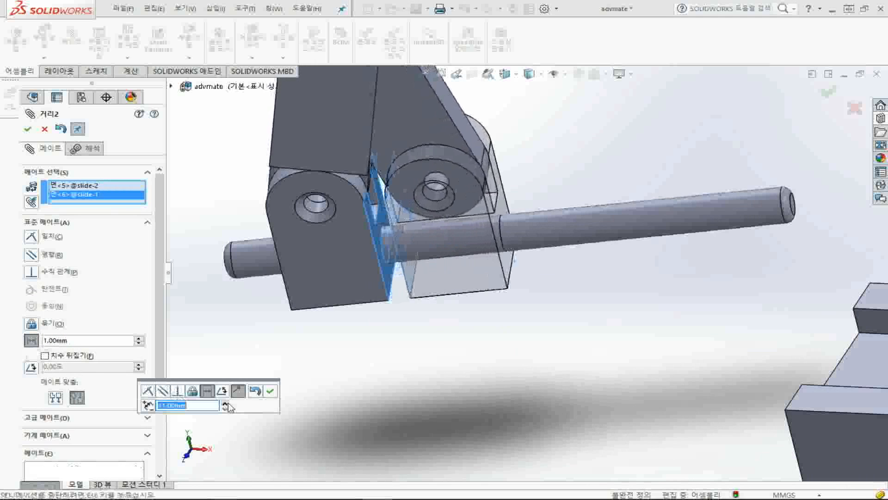
left_click(227, 403)
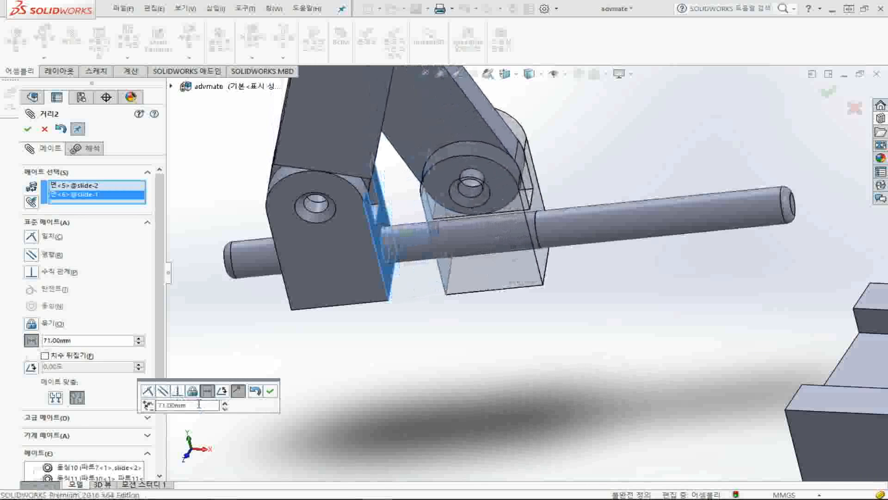
scroll(500, 283, "up", 5)
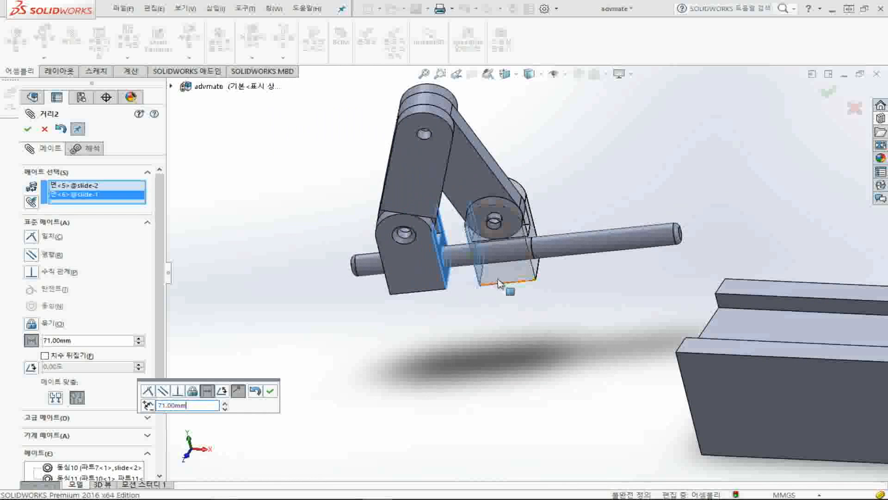
scroll(500, 283, "up", 3)
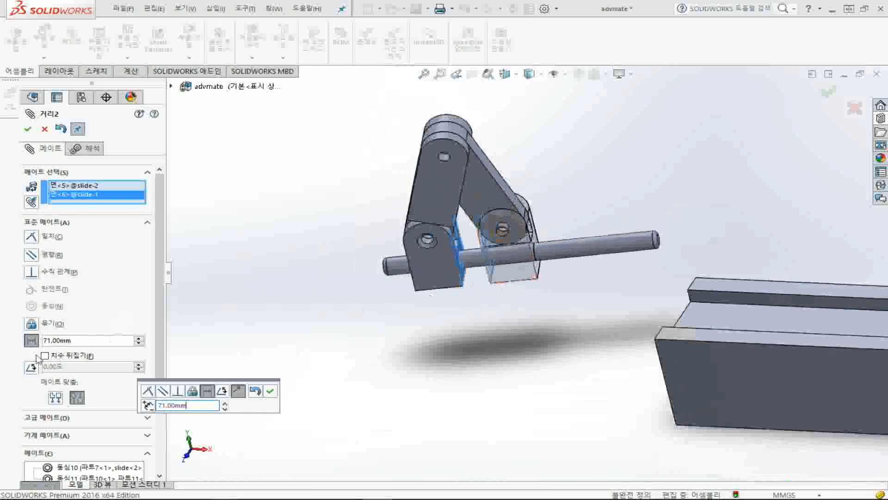
Try an angle mate on the same two slide faces, then remove both faces from the mate selection
left_click(31, 368)
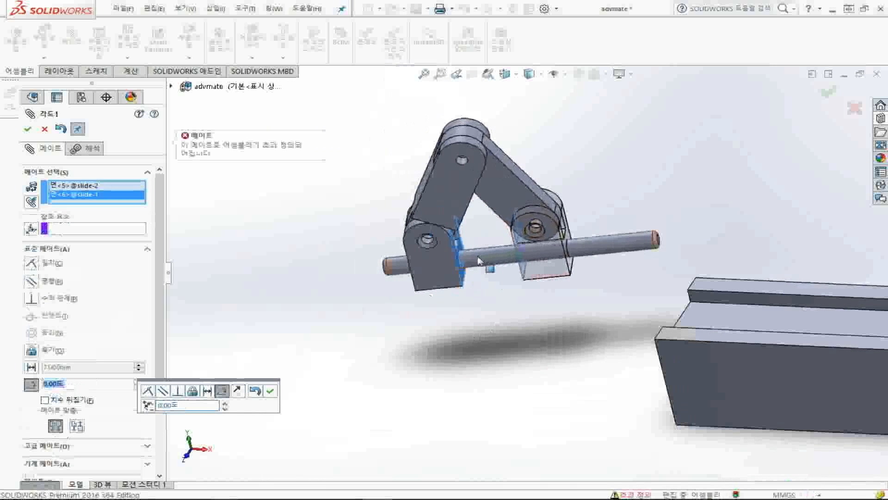
scroll(460, 250, "down", 1)
scroll(460, 250, "down", 4)
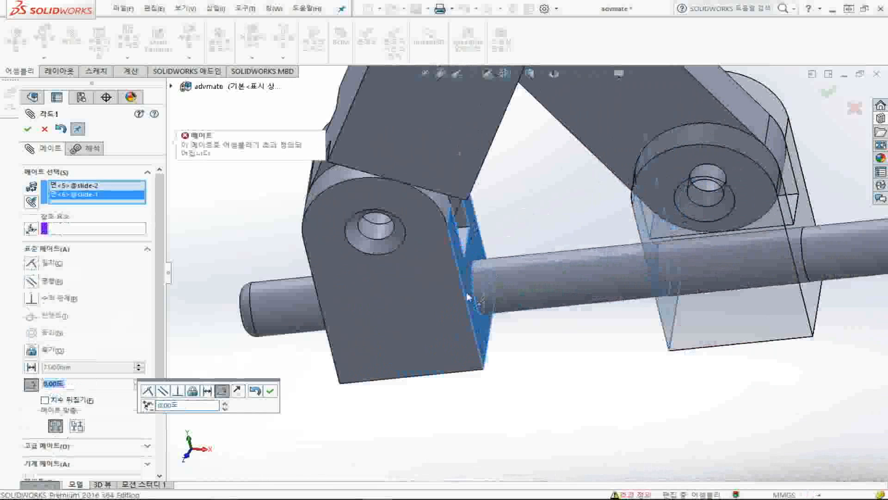
left_click(476, 299)
middle_click_drag(477, 303, 581, 361)
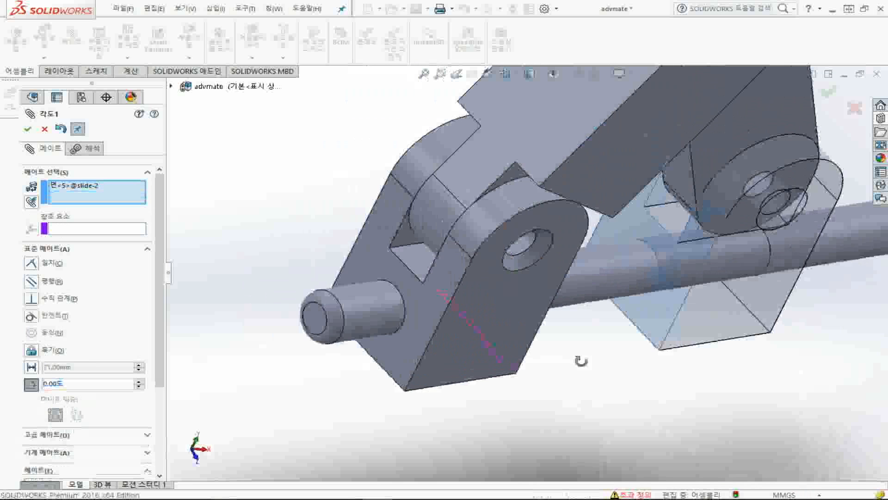
left_click(653, 317)
middle_click_drag(590, 401, 541, 345)
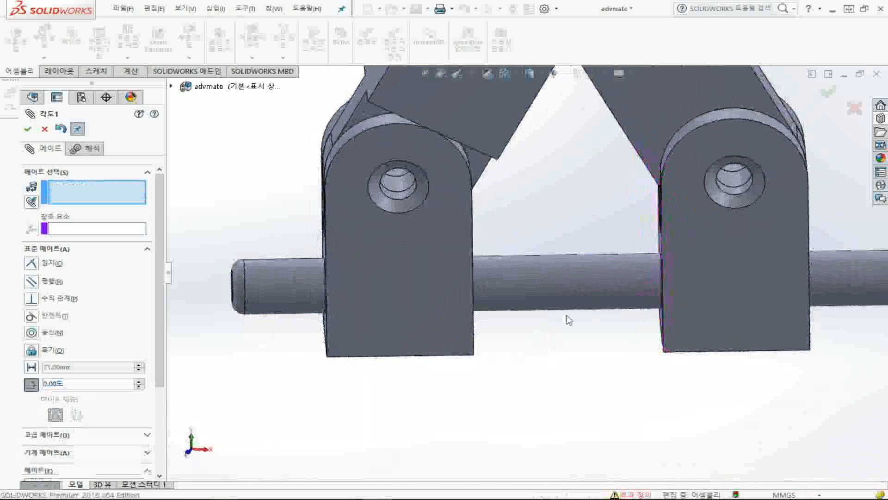
Try a 90-degree angle mate between the inner side faces of the two links
scroll(567, 315, "up", 4)
middle_click_drag(568, 251, 600, 228)
left_click(536, 209)
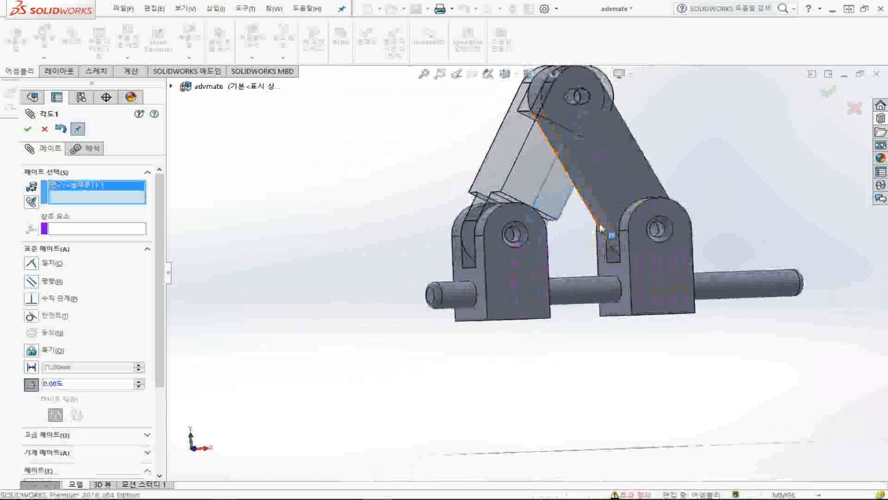
left_click(600, 227)
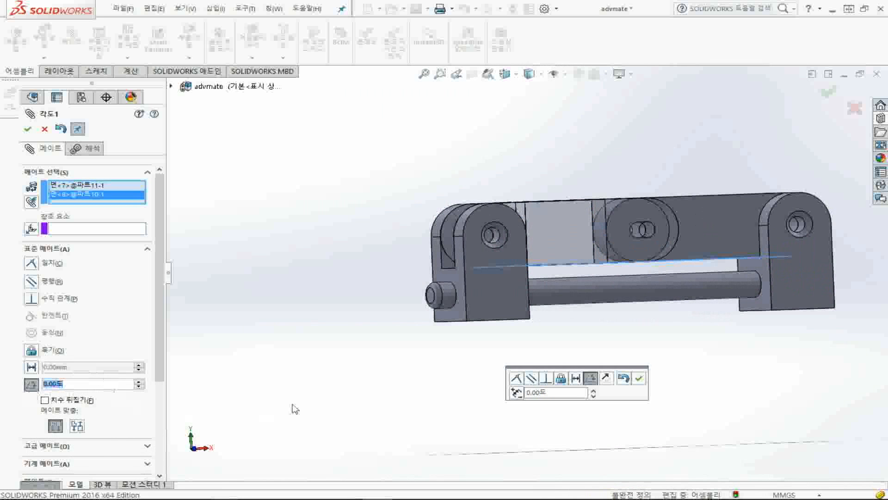
type("90")
key("Return")
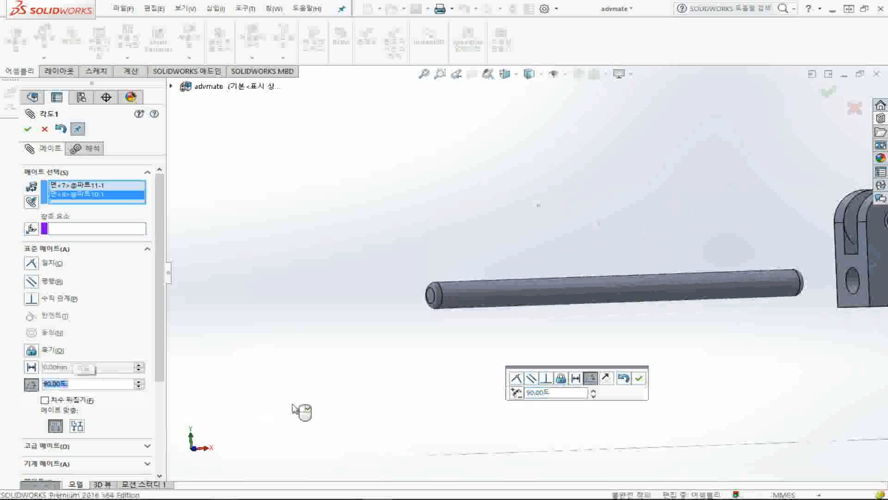
Reverse the alignment of the angle mate between the links, then discard the mate and leave the command
key("ctrl+1")
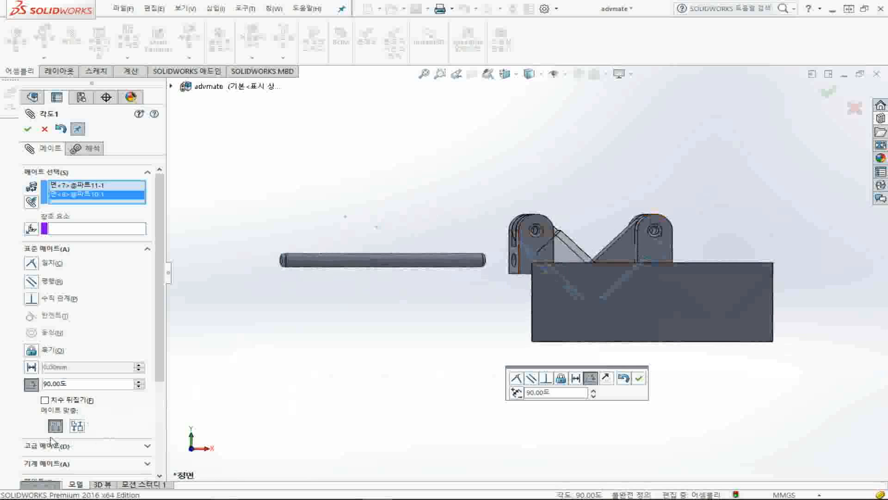
left_click(79, 426)
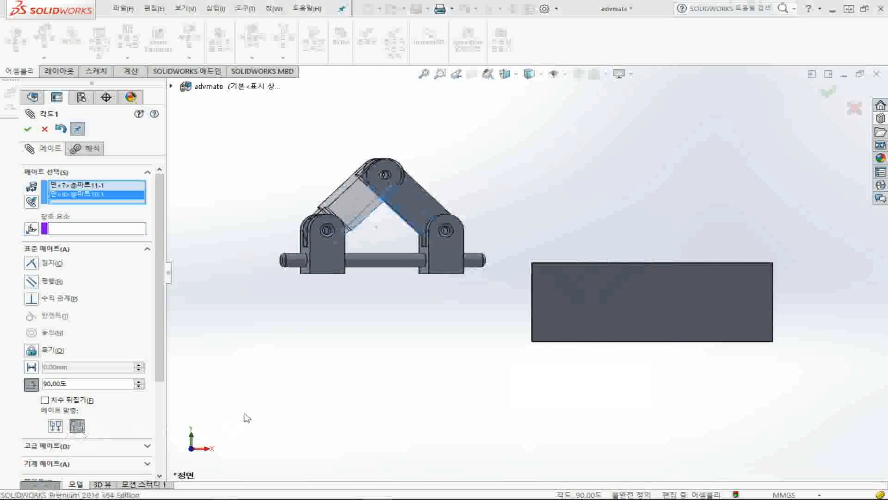
left_click(45, 129)
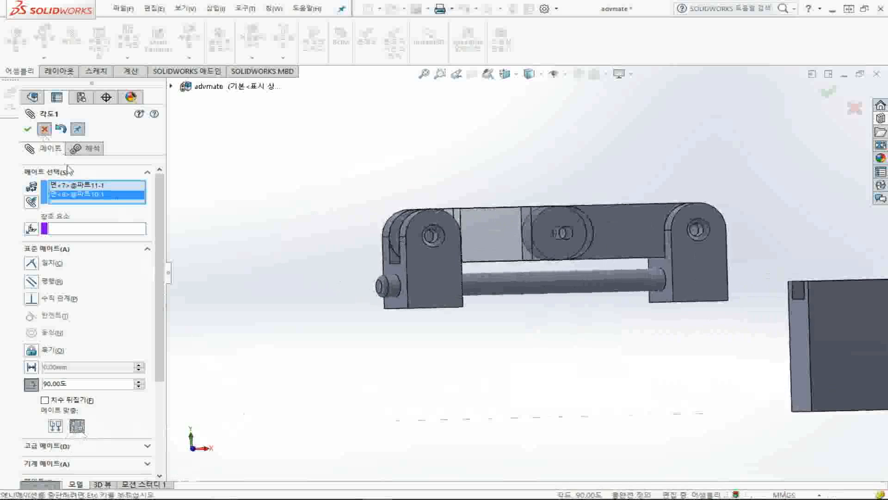
left_click(45, 130)
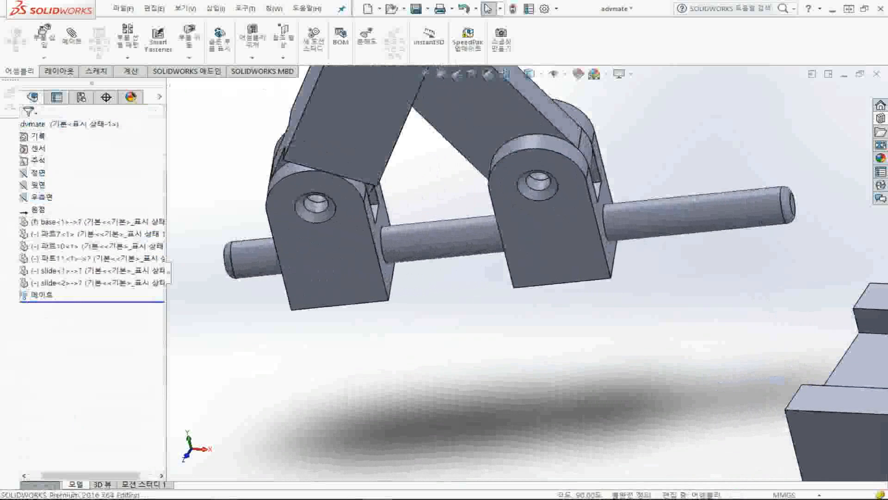
Delete the concentric mate between the rod and slide<2> from the assembly's mates
key("ctrl+1")
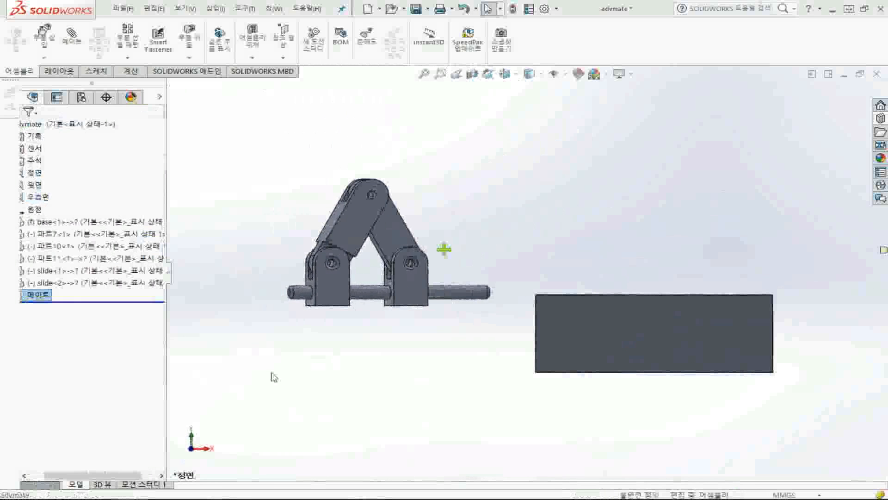
left_click_drag(111, 469, 96, 470)
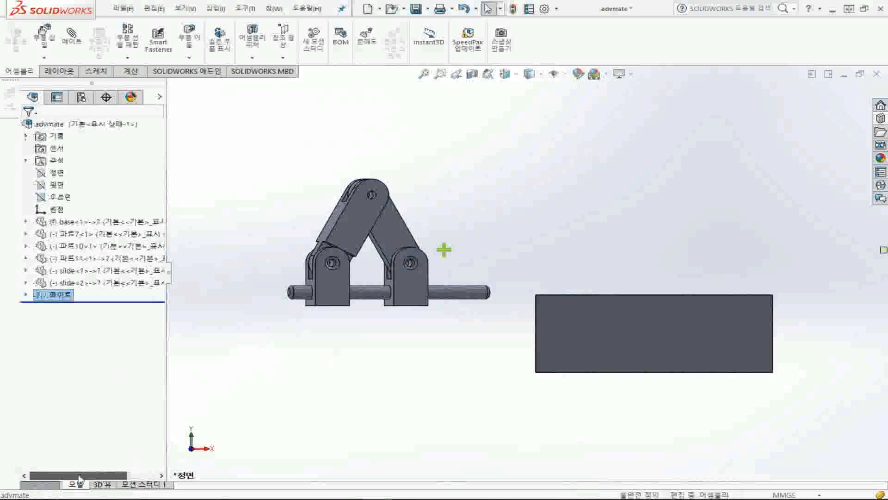
left_click(26, 295)
left_click(72, 393)
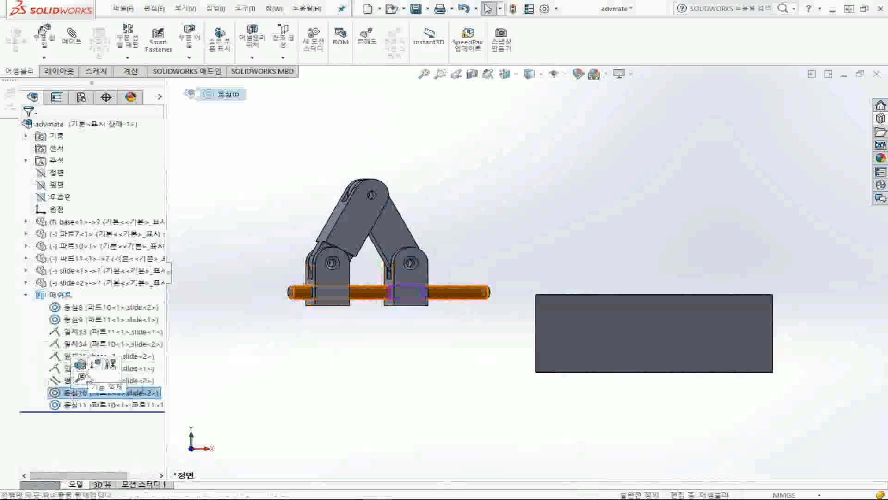
right_click(77, 393)
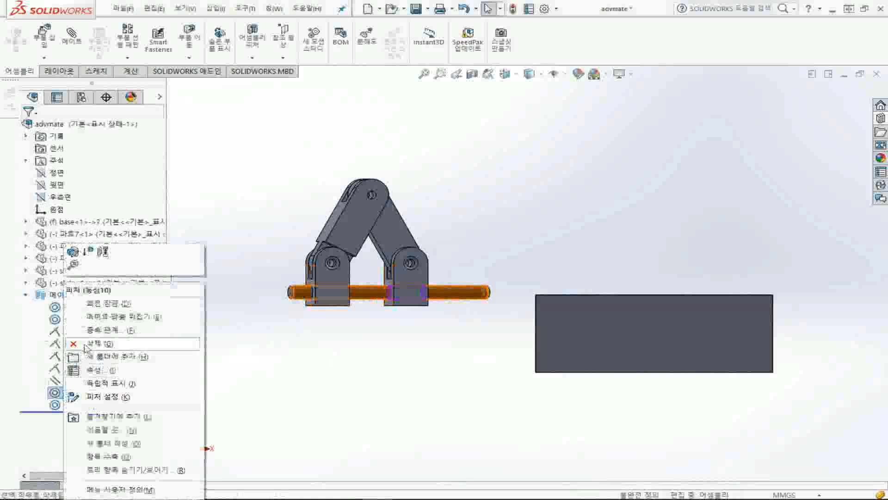
left_click(103, 348)
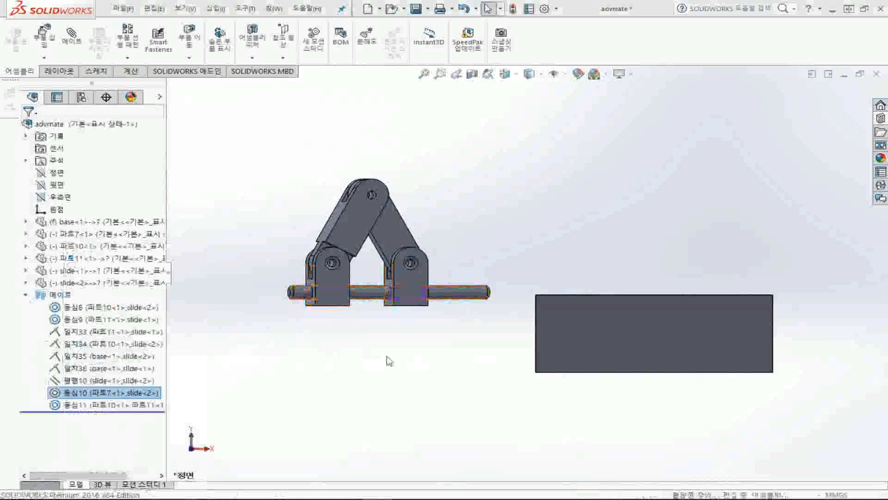
Start a new mate and move the rod out of the slide blocks to beside the base's channel
key("ctrl+7")
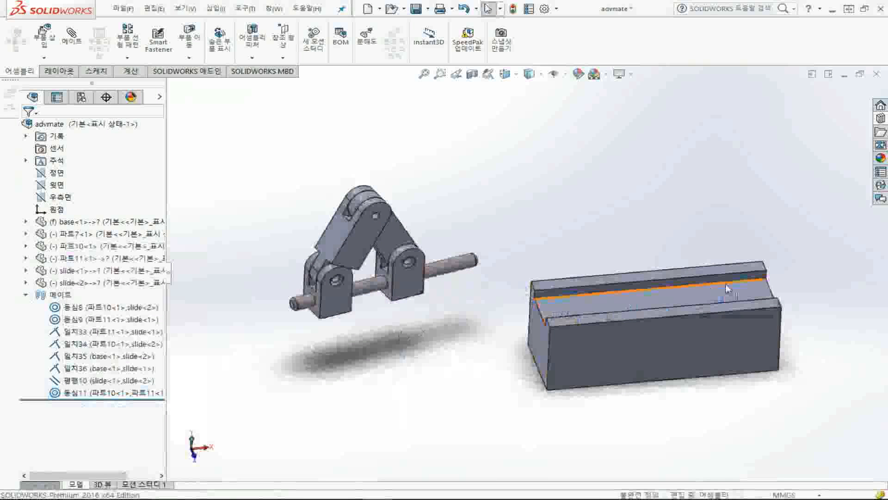
left_click(72, 46)
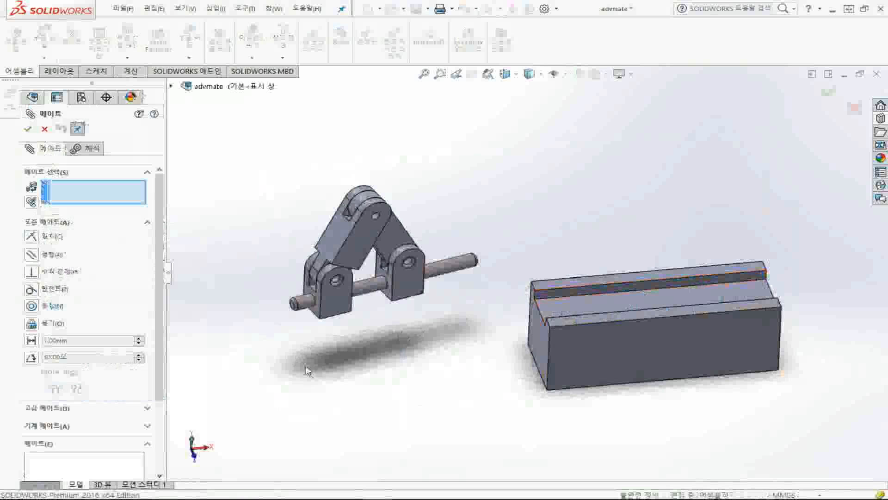
left_click_drag(368, 308, 638, 254)
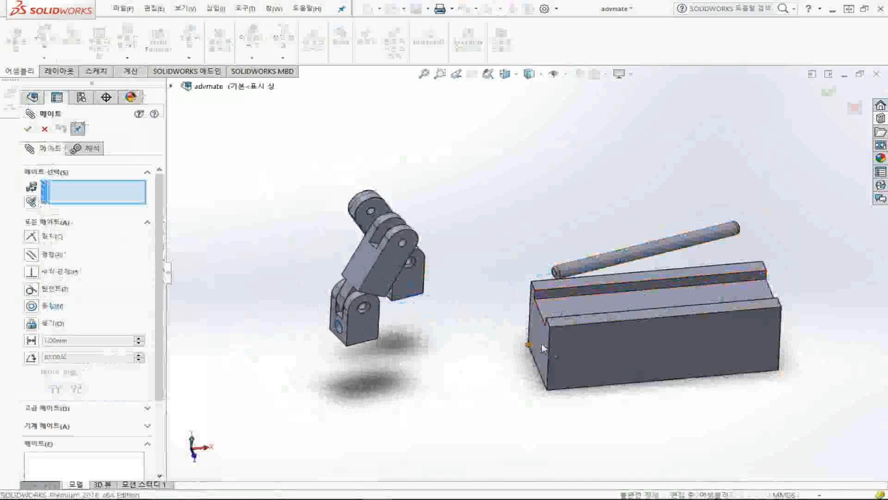
left_click(736, 294)
middle_click_drag(737, 296, 739, 361)
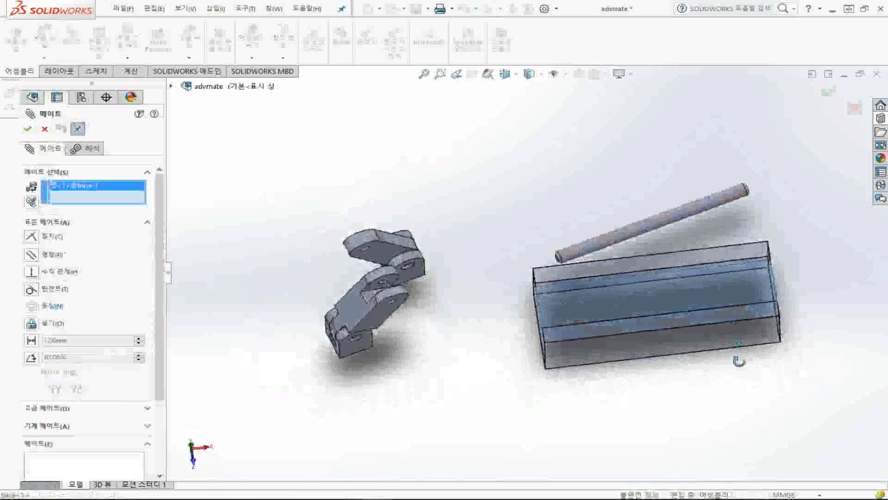
scroll(739, 300, "down", 2)
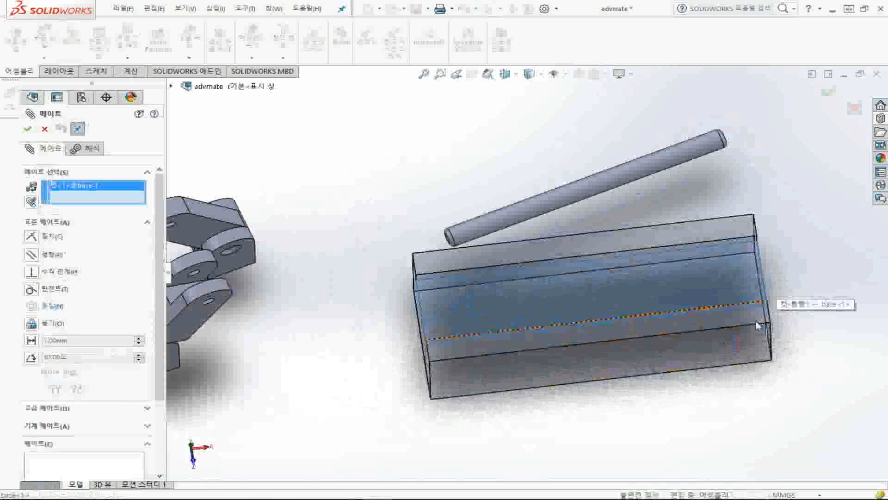
left_click(757, 325)
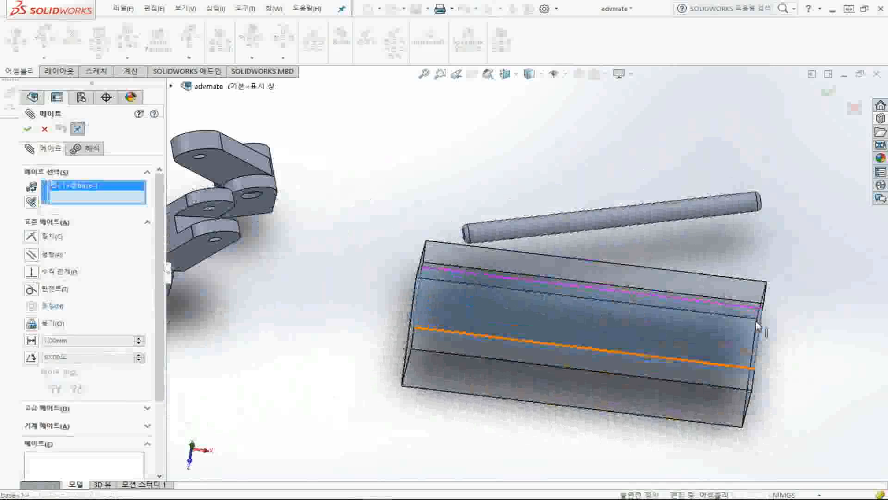
left_click(685, 340)
left_click(684, 339)
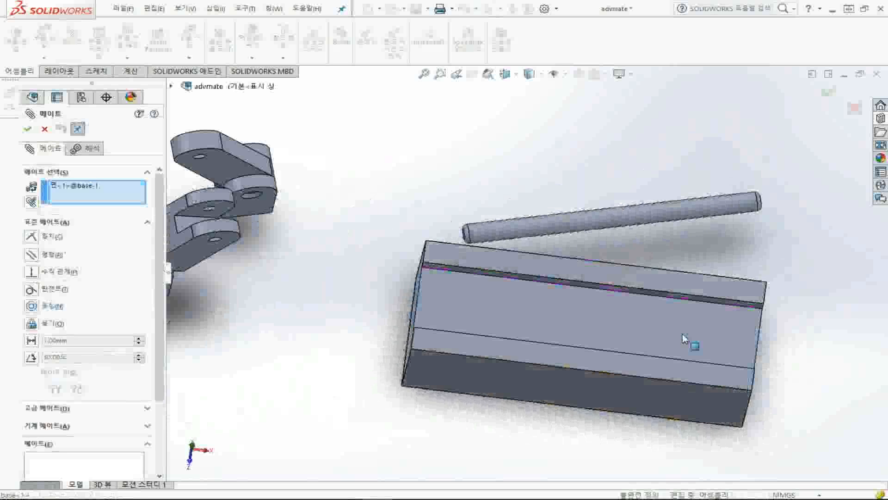
Examine the base's channel and the rod from above, at an angle and from the front, and leave the mate command
key("ctrl+8")
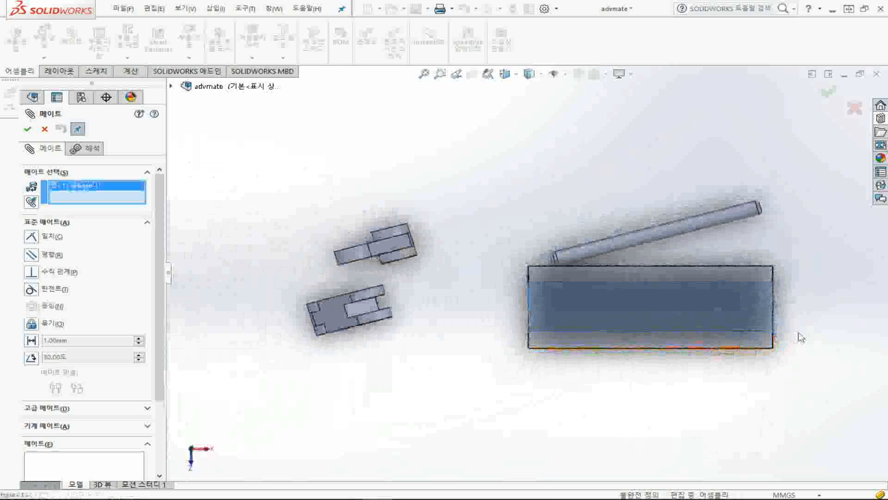
scroll(833, 330, "down", 2)
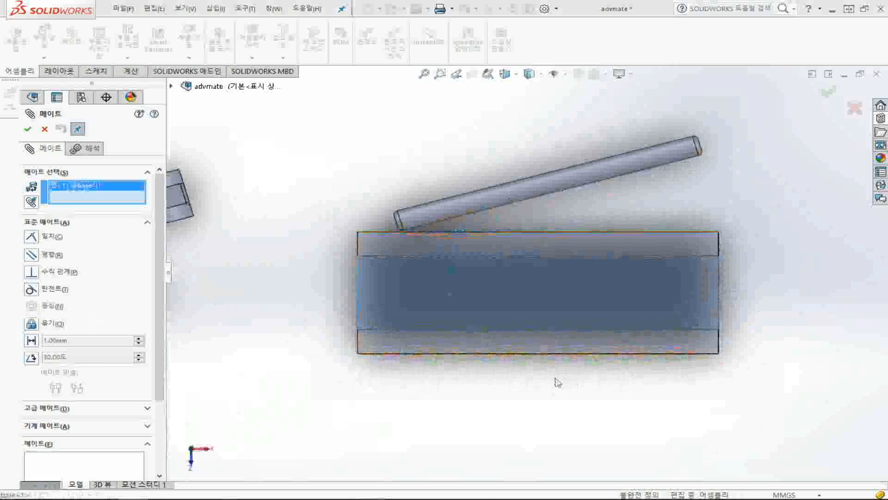
middle_click_drag(559, 365, 554, 274)
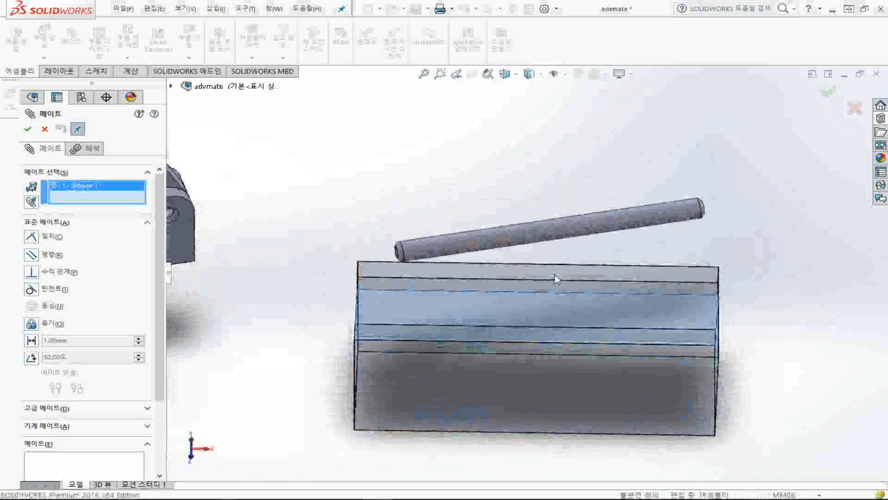
middle_click_drag(373, 410, 346, 385)
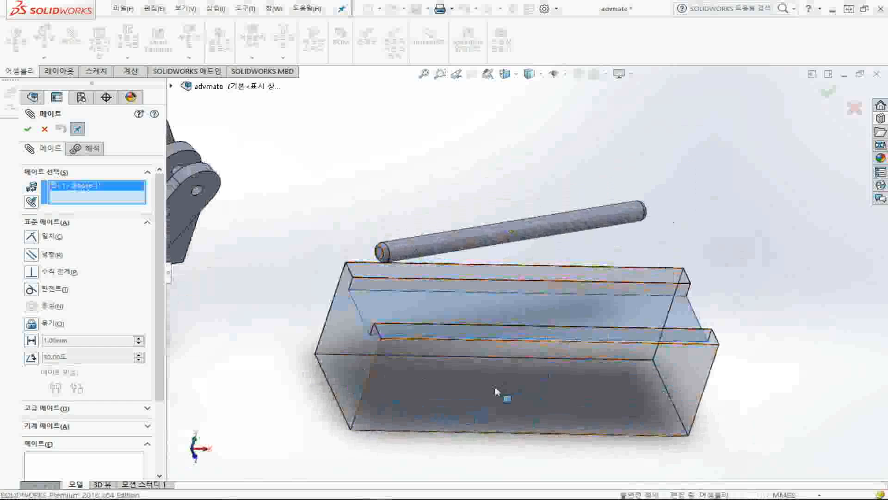
middle_click_drag(500, 390, 458, 345)
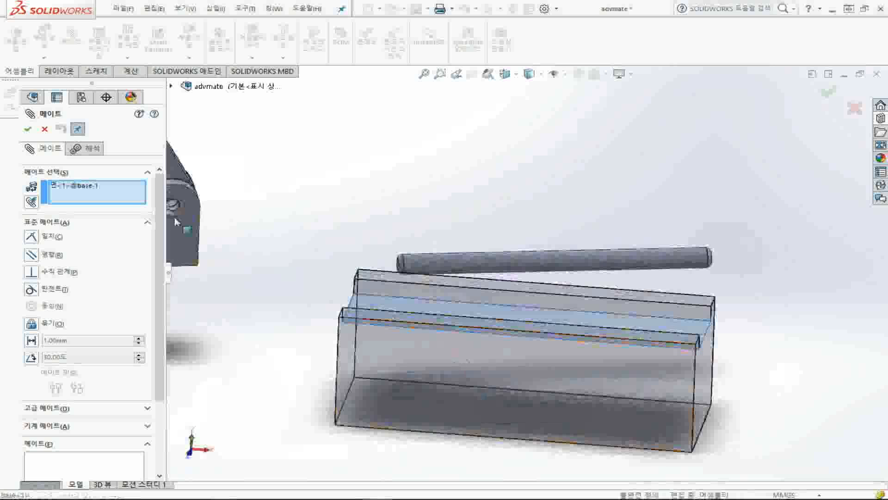
left_click(70, 186)
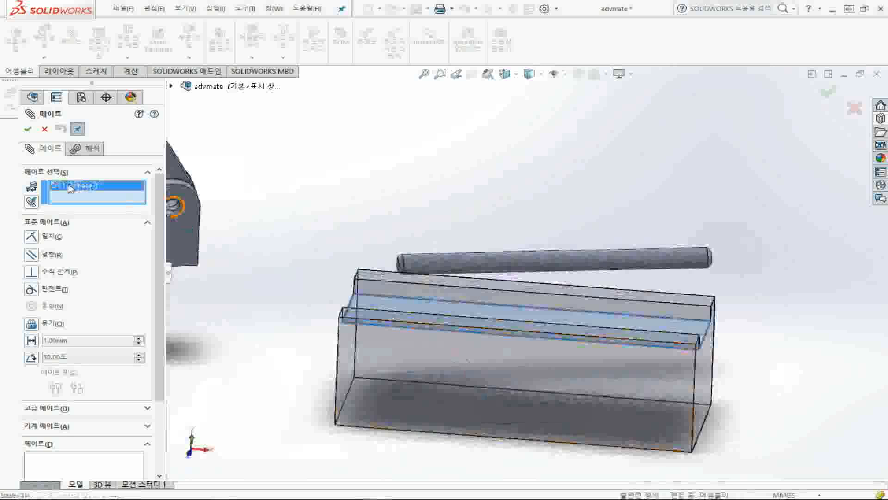
key("ctrl+1")
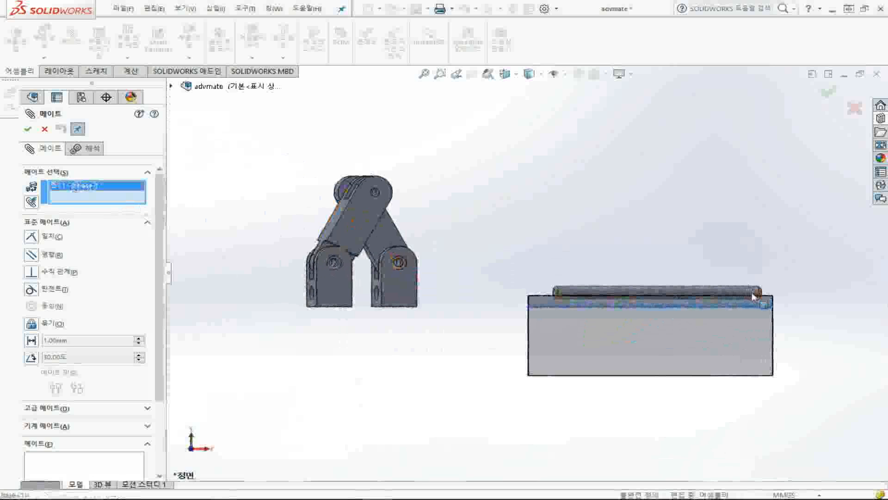
scroll(800, 303, "down", 2)
scroll(800, 303, "down", 2)
scroll(557, 323, "down", 2)
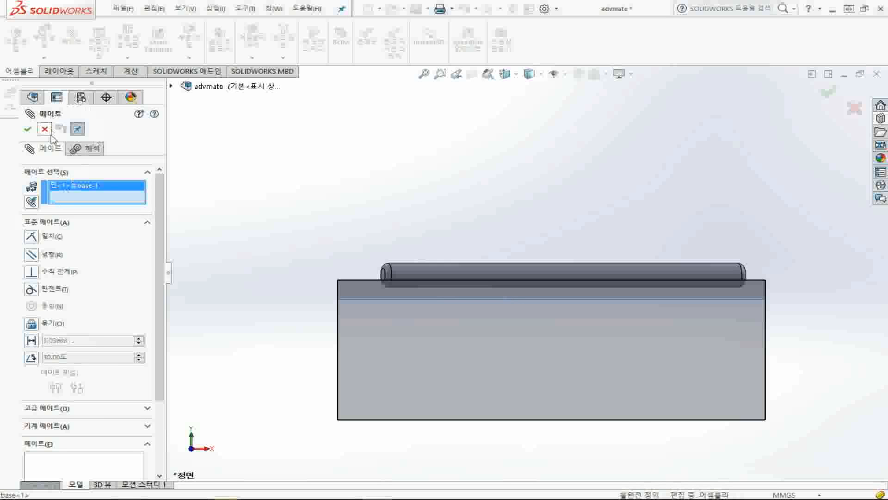
left_click(46, 129)
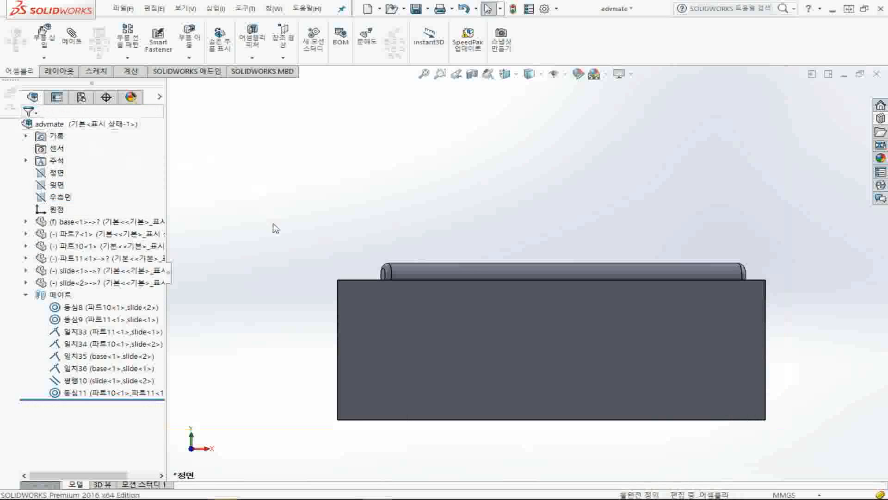
Raise the shared joint of the two links in the front view until the slide blocks come together
scroll(275, 227, "up", 4)
scroll(274, 216, "down", 2)
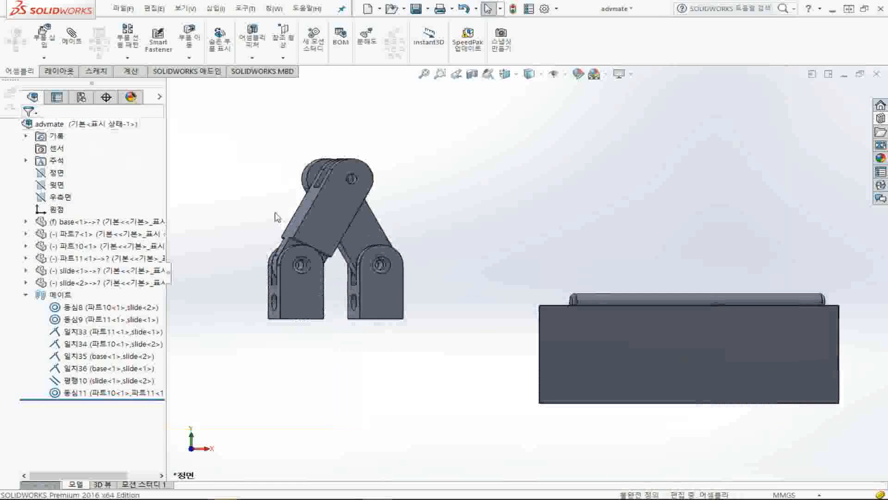
middle_click_drag(371, 347, 407, 331)
left_click(392, 215)
mouse_move(393, 216)
left_mouse_down()
mouse_move(396, 208)
mouse_move(397, 278)
mouse_move(324, 337)
mouse_move(366, 227)
mouse_move(347, 188)
mouse_move(391, 217)
left_mouse_up()
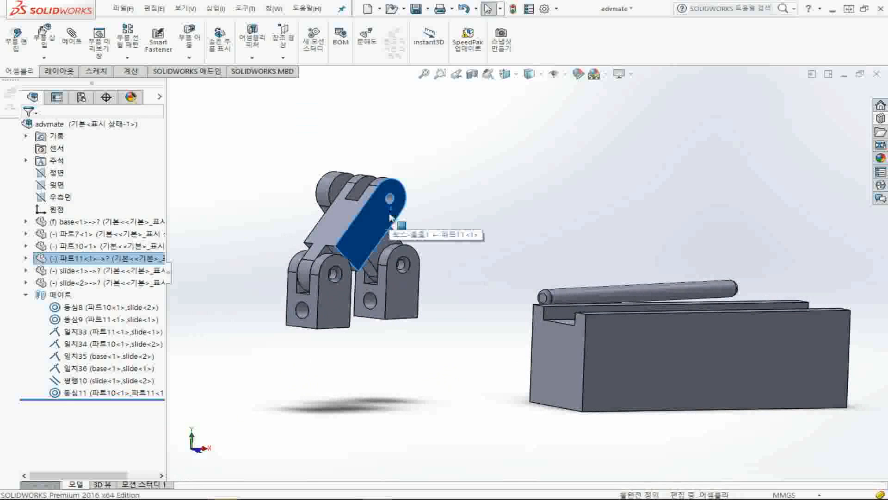
key("ctrl+1")
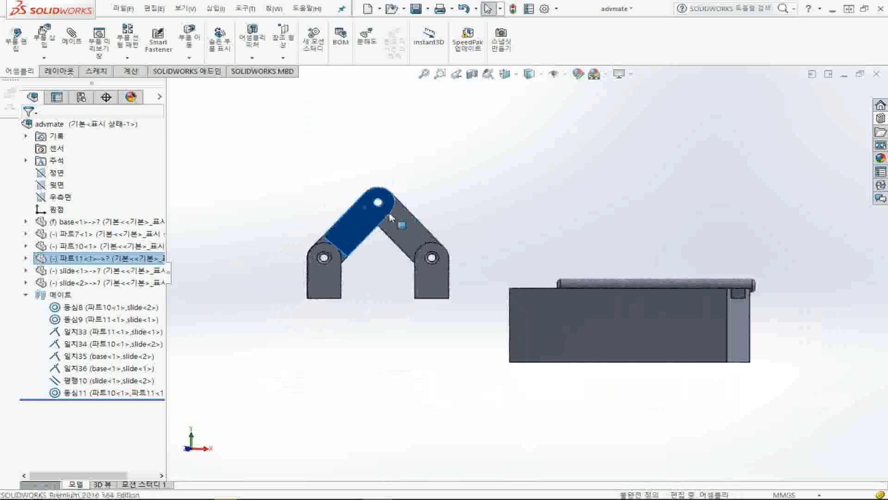
left_click_drag(379, 201, 379, 179)
left_click(379, 190)
left_click(381, 306)
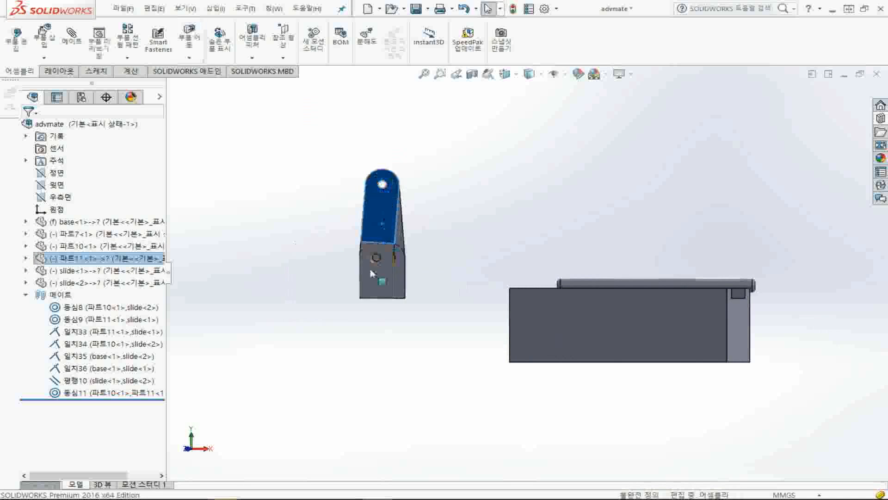
Spread the two slide blocks apart and raise the link joint to draw them closer together
left_click_drag(372, 274, 333, 275)
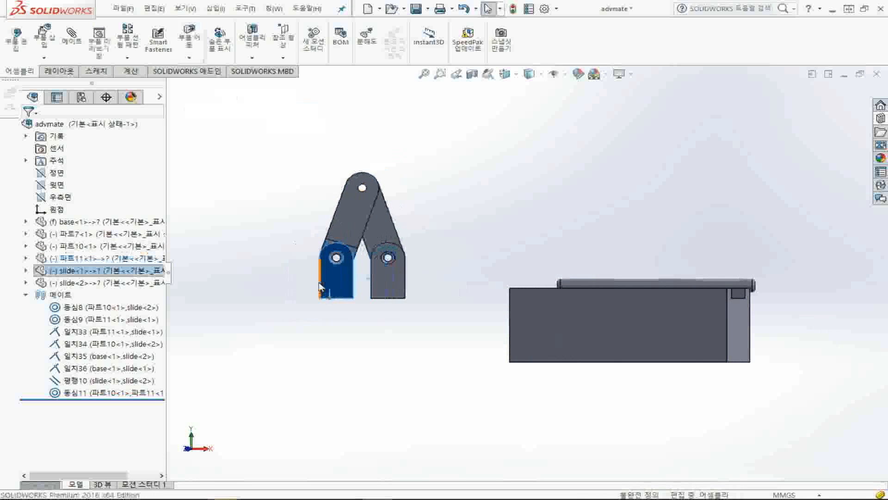
left_click_drag(393, 289, 454, 290)
left_click(377, 289)
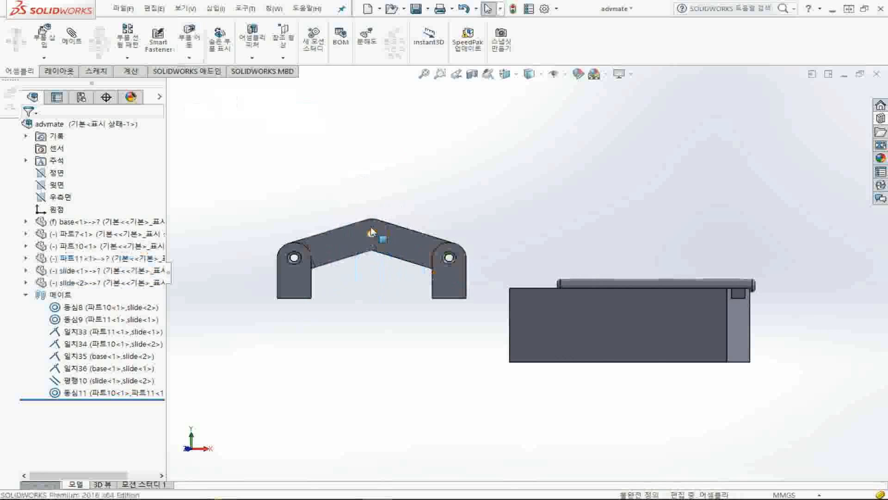
left_click_drag(377, 231, 391, 181)
key("Escape")
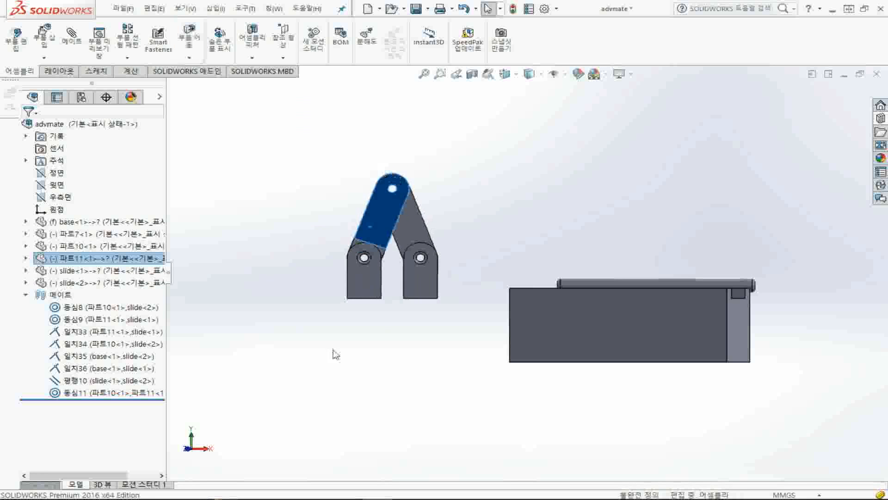
Start a new mate, clear the preselected link face and choose the Profile Center advanced mate
left_click(71, 37)
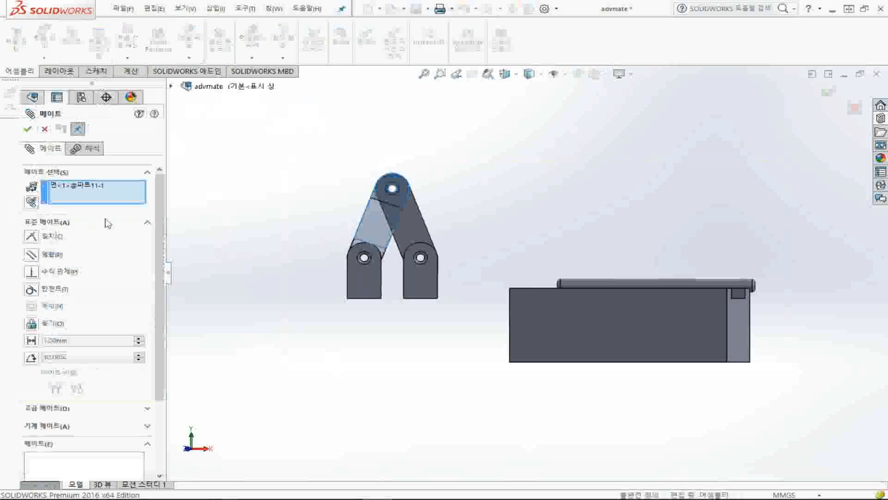
left_click(147, 225)
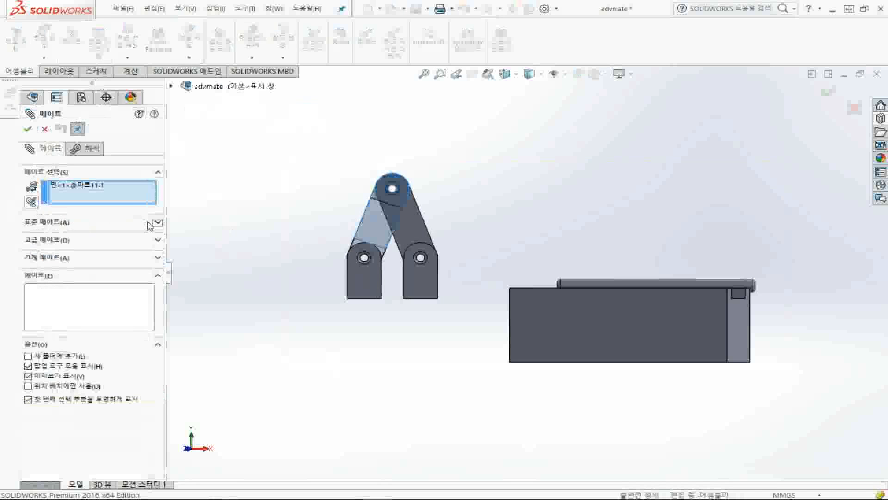
left_click(158, 242)
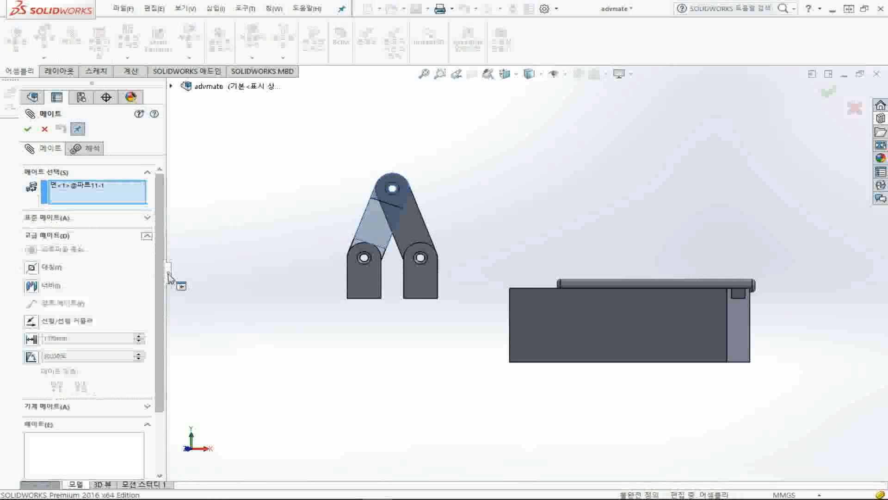
scroll(159, 336, "down", 3)
scroll(158, 336, "up", 3)
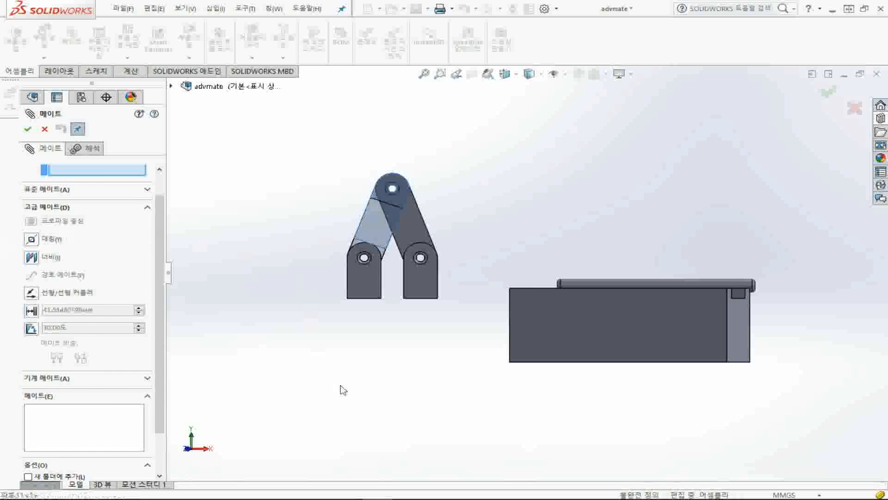
left_click_drag(160, 257, 159, 231)
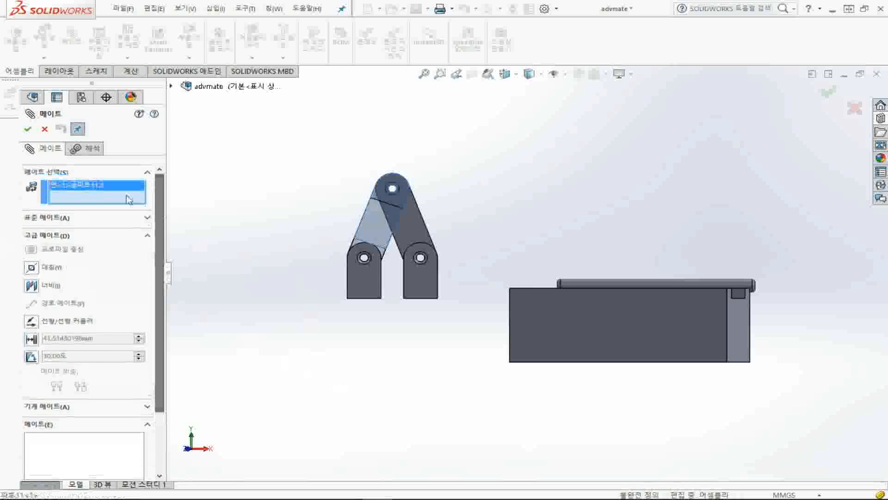
key("Delete")
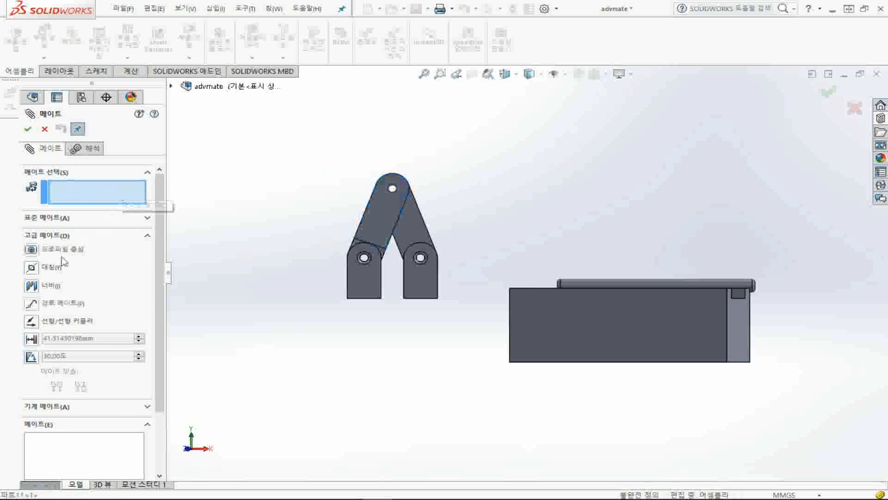
left_click(32, 250)
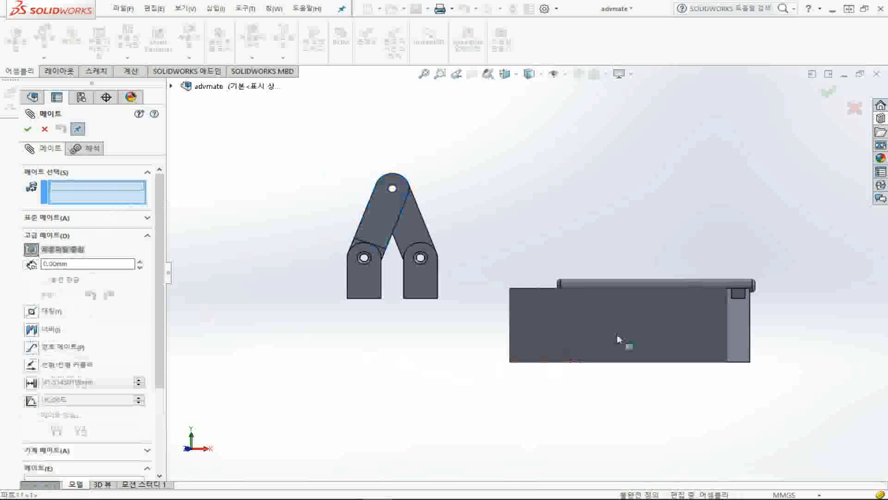
Try a profile center mate between the rod's end face and the floor of the base's channel
middle_click_drag(787, 294, 740, 326)
scroll(740, 327, "down", 2)
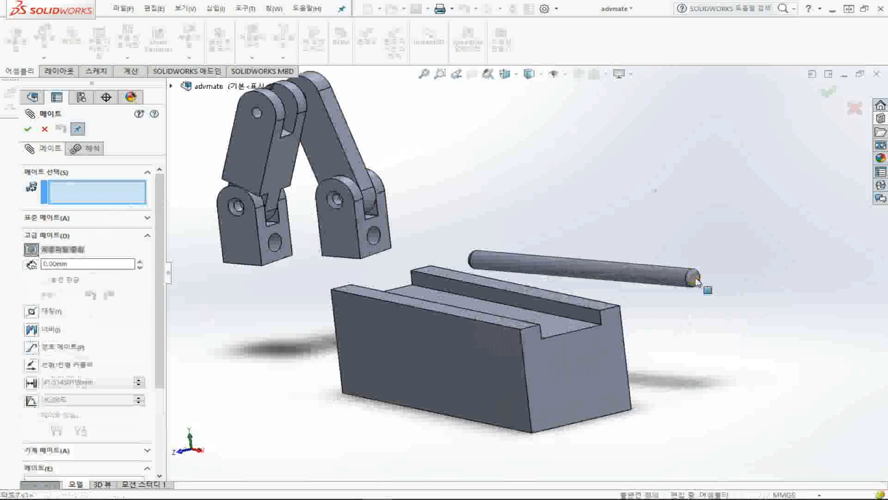
left_click(694, 280)
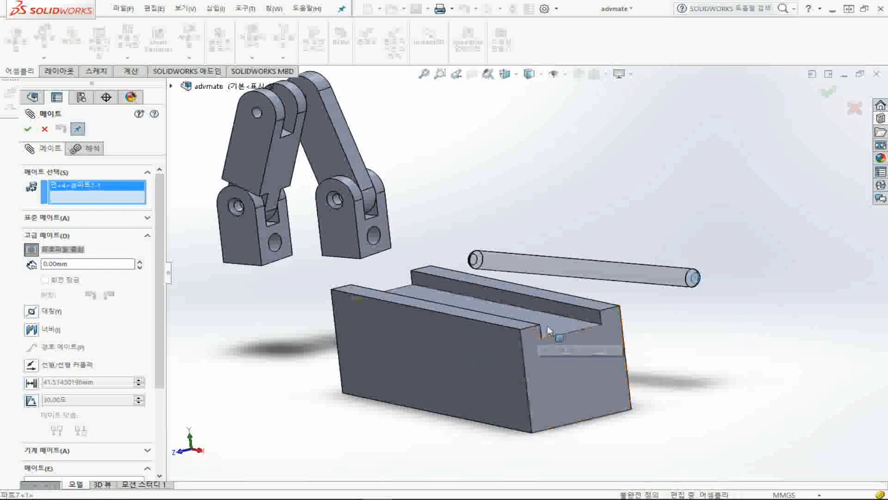
left_click(561, 329)
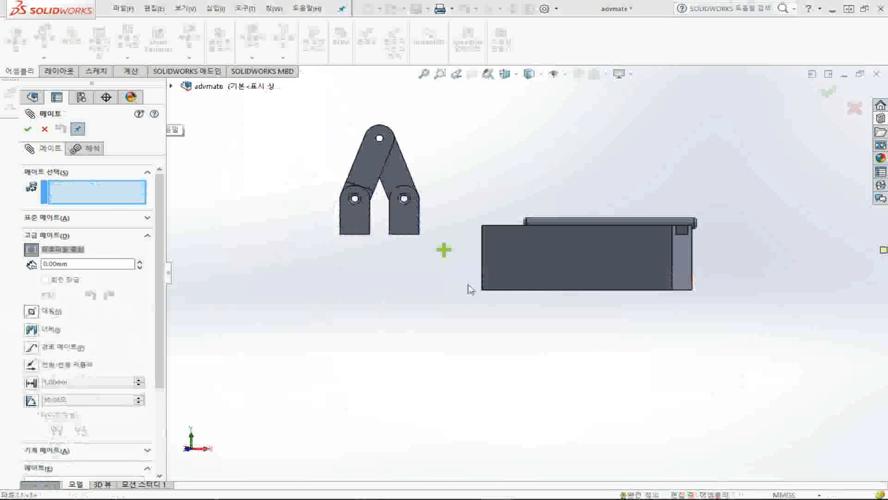
Try a profile center mate between the base's channel floor and the bottom face of a slide block
key("ctrl+7")
left_click(519, 277)
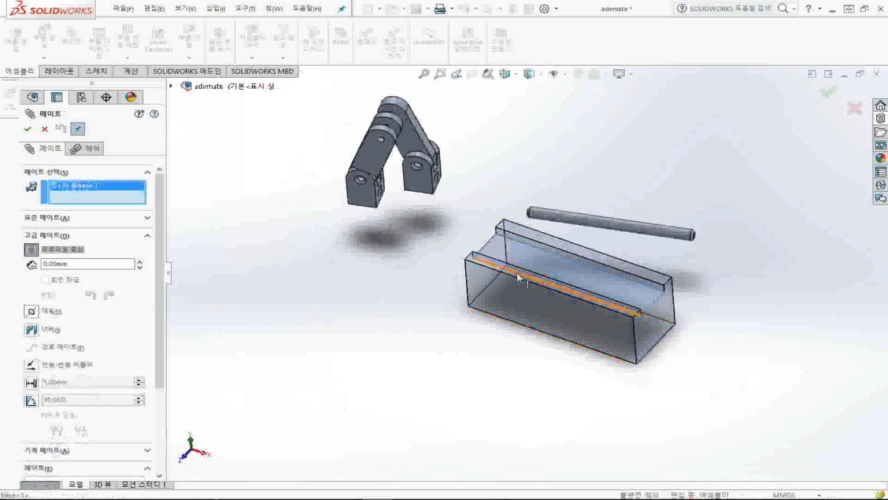
middle_click_drag(519, 276, 505, 148)
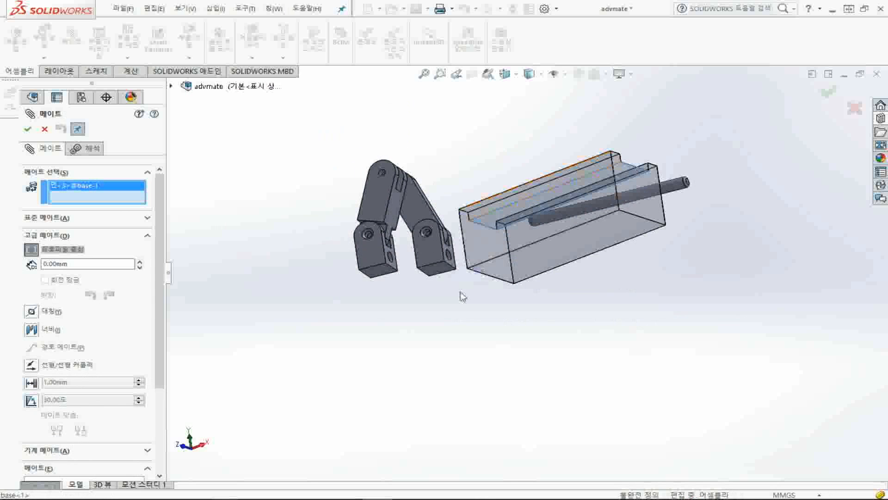
left_click(444, 273)
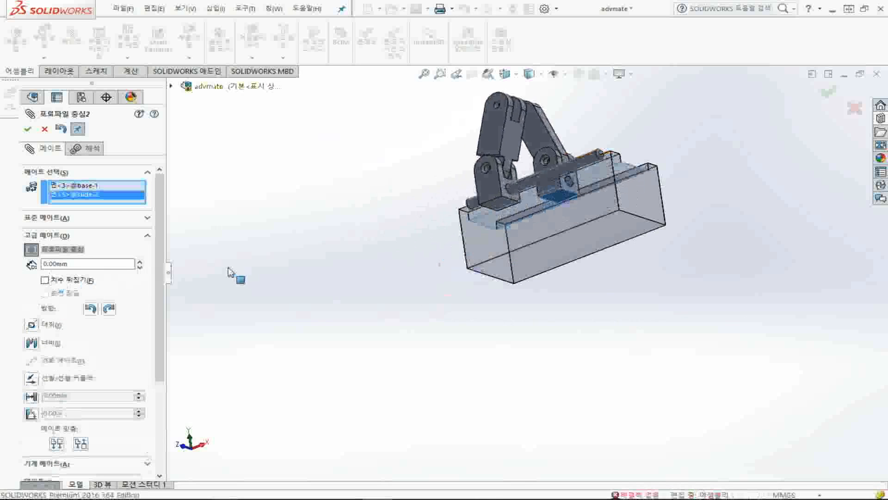
middle_click_drag(371, 176, 399, 292)
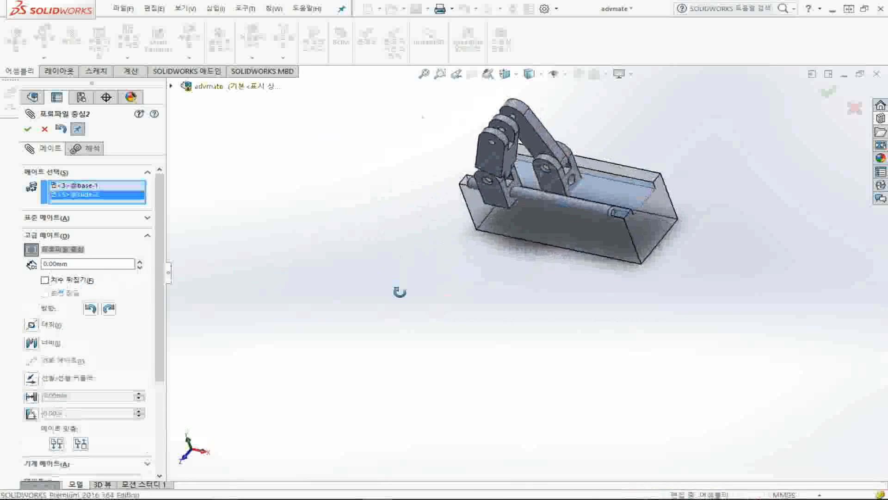
scroll(518, 274, "down", 5)
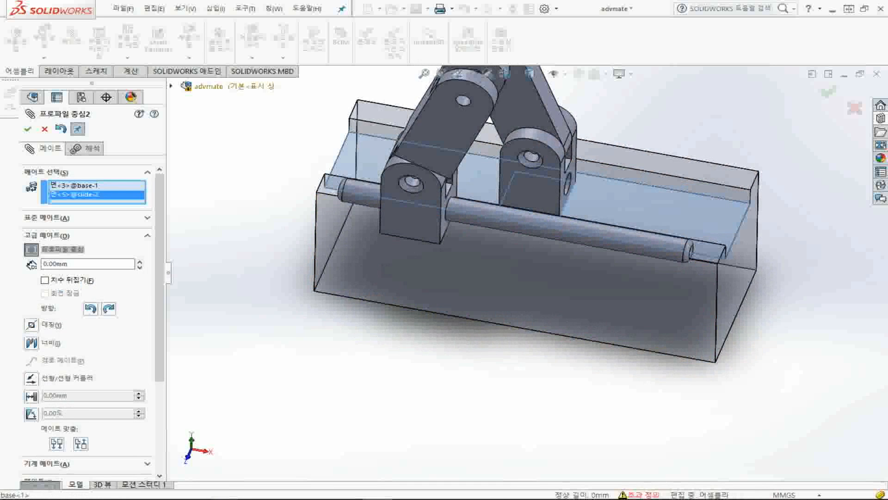
key("ctrl+1")
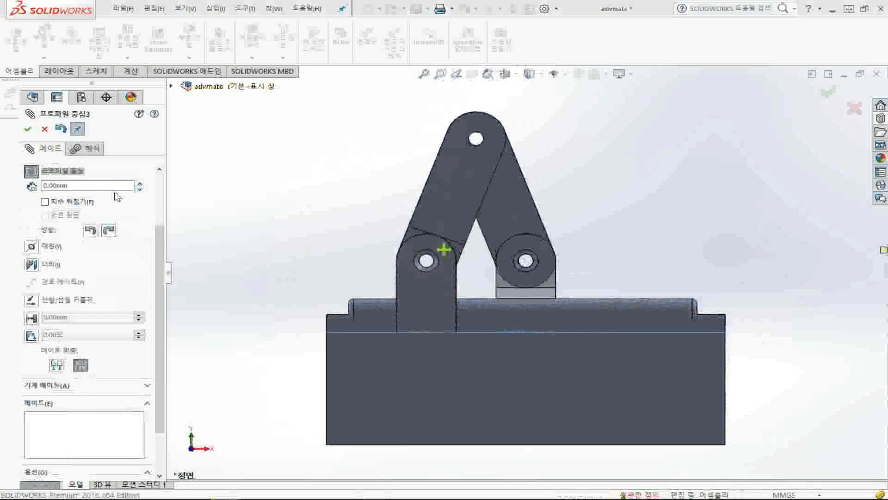
Set the offset distance of the profile center mate to 30 mm
double_click(112, 185)
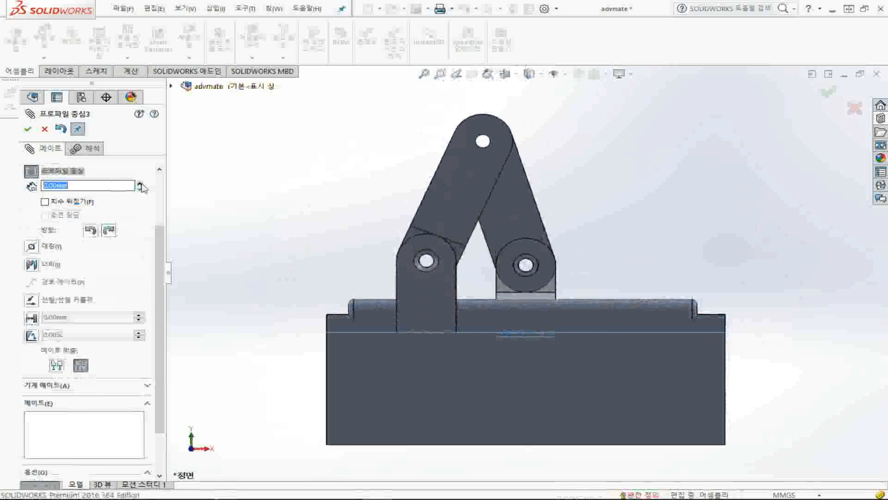
left_click(141, 190)
left_click(140, 190)
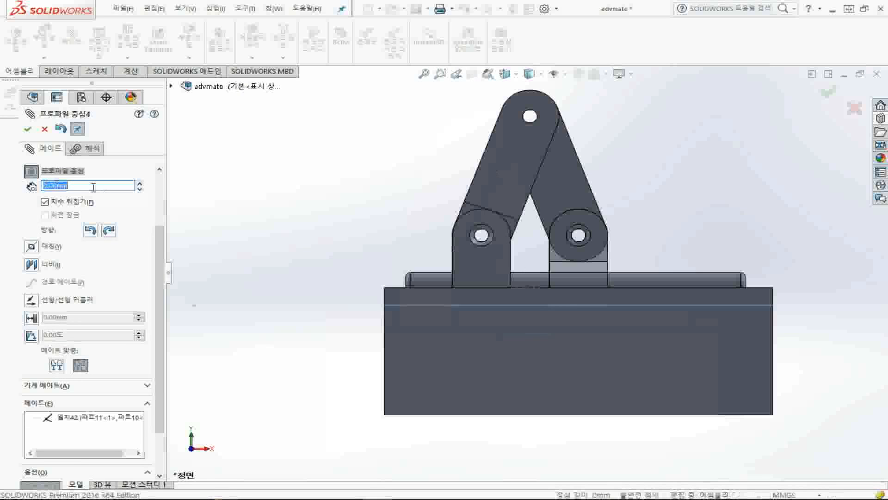
type("30")
key("Return")
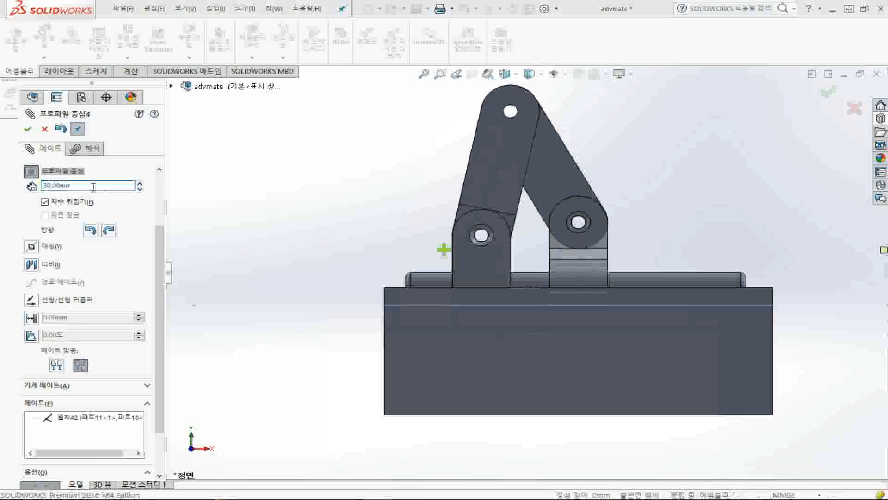
Examine the offset slide block in the right view and reverse the offset direction by turning off Flip dimension
key("ctrl+4")
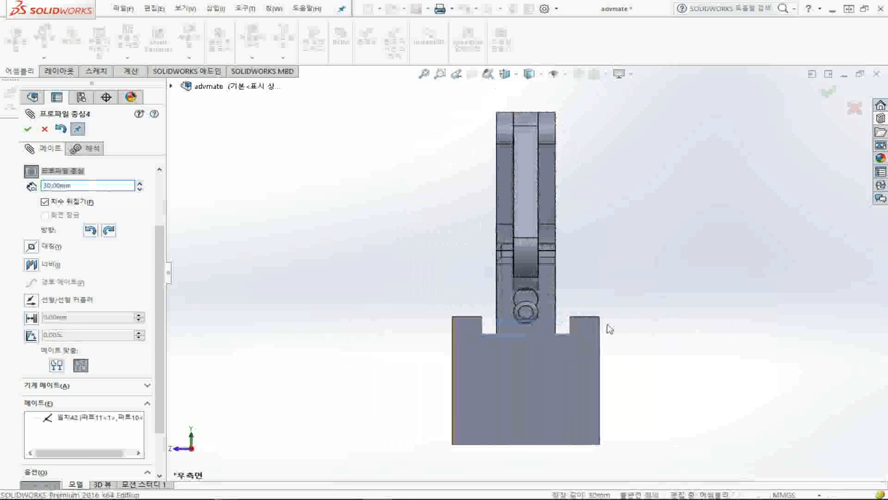
scroll(564, 349, "down", 4)
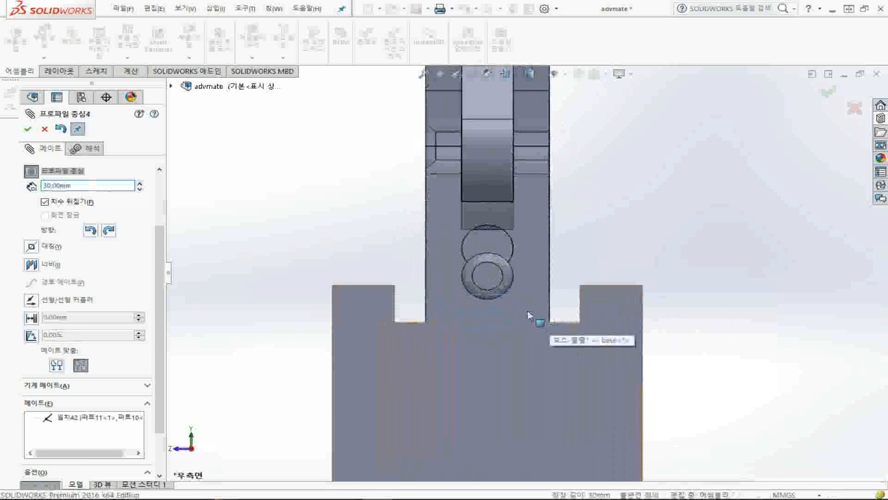
double_click(109, 185)
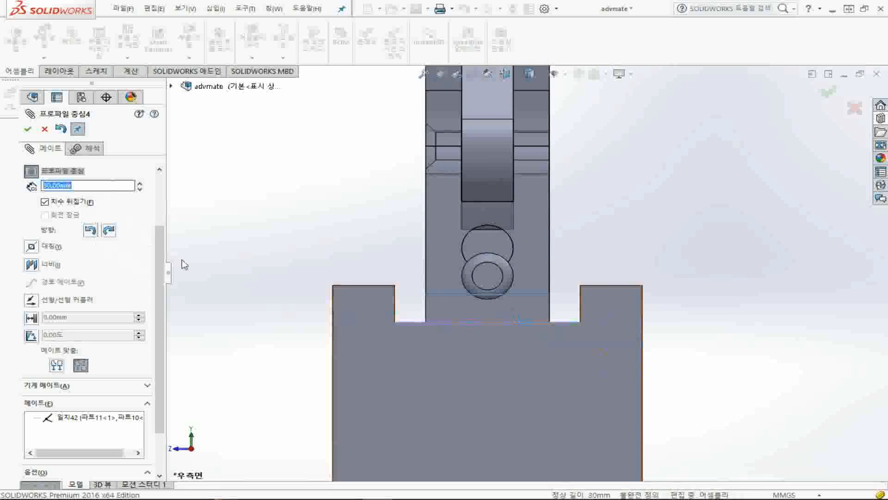
left_click(63, 204)
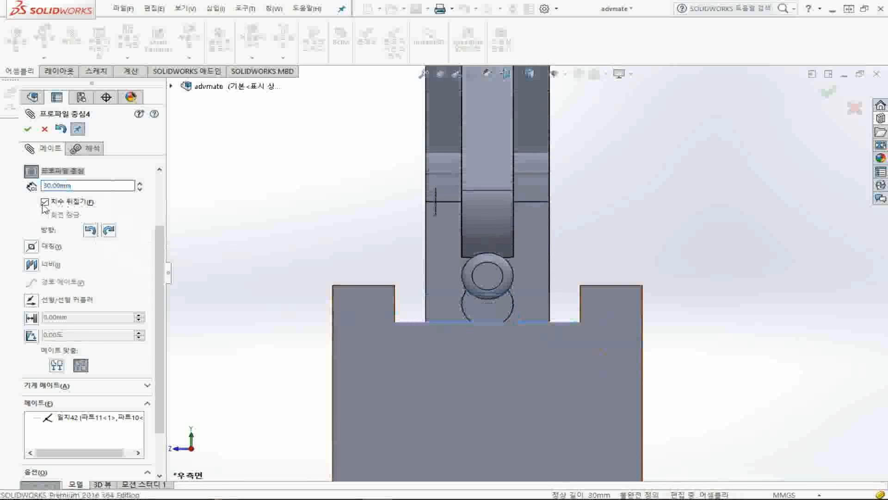
middle_click_drag(234, 327, 309, 271)
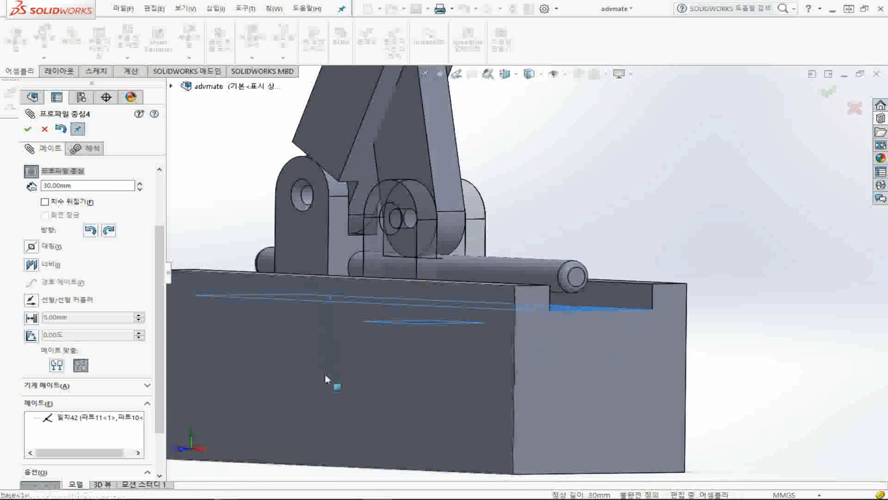
key("ctrl+1")
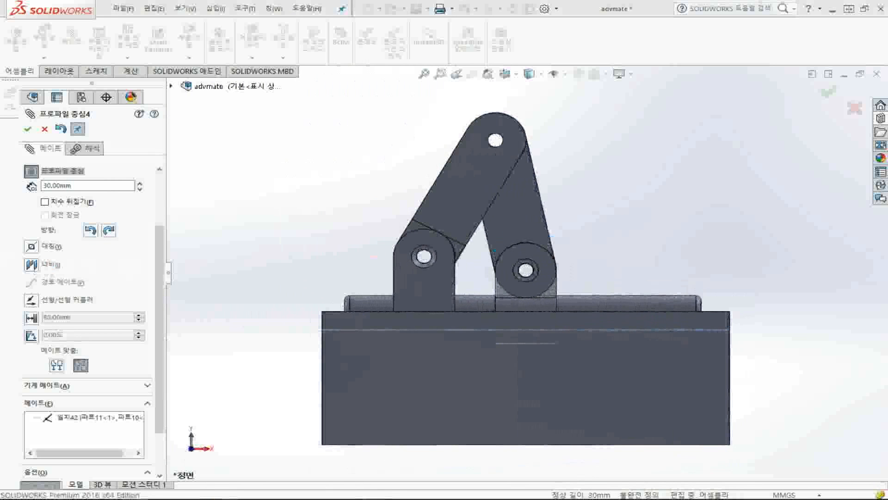
Switch to the Symmetric advanced mate and clear the two preselected slide and base faces
left_click(29, 249)
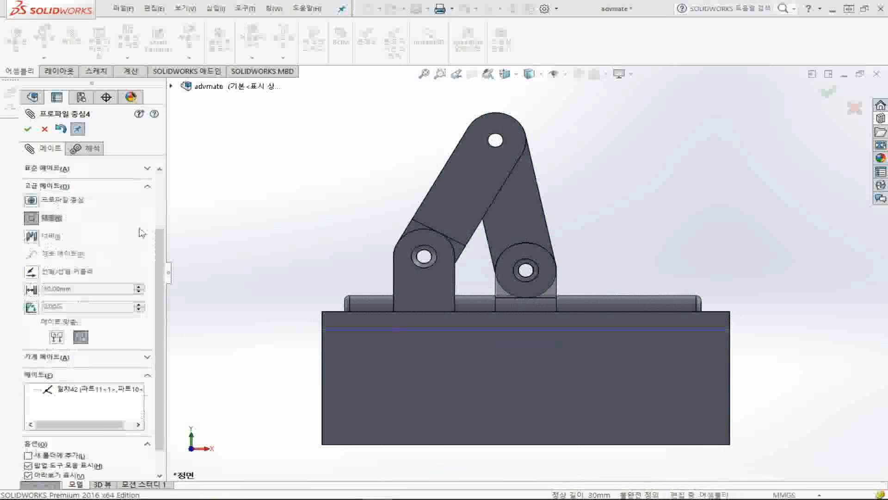
scroll(162, 272, "up", 3)
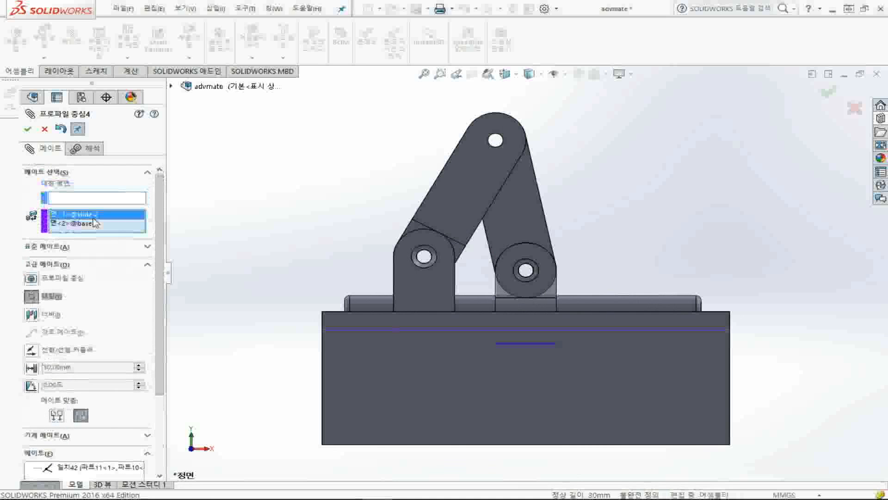
key("Delete")
left_click(83, 214)
key("Delete")
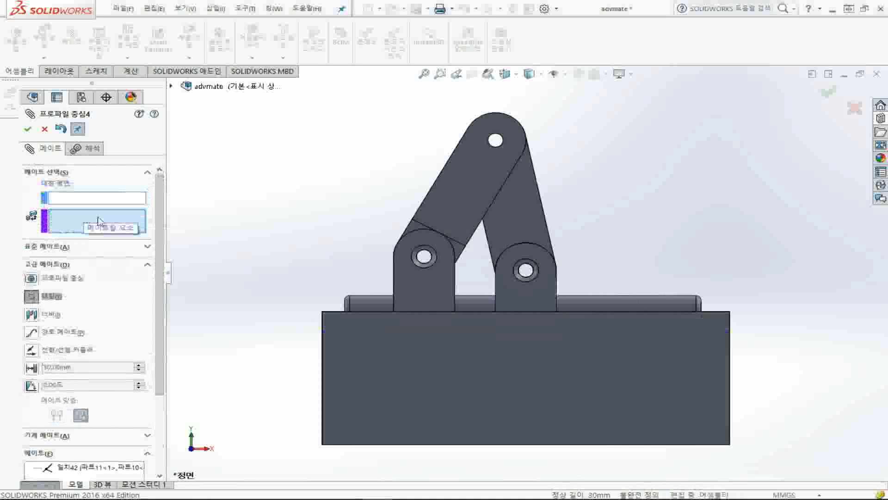
Make the facing faces of the two slide blocks symmetric about the assembly's Right plane and spread the blocks apart in the front view
middle_click_drag(354, 226, 311, 246)
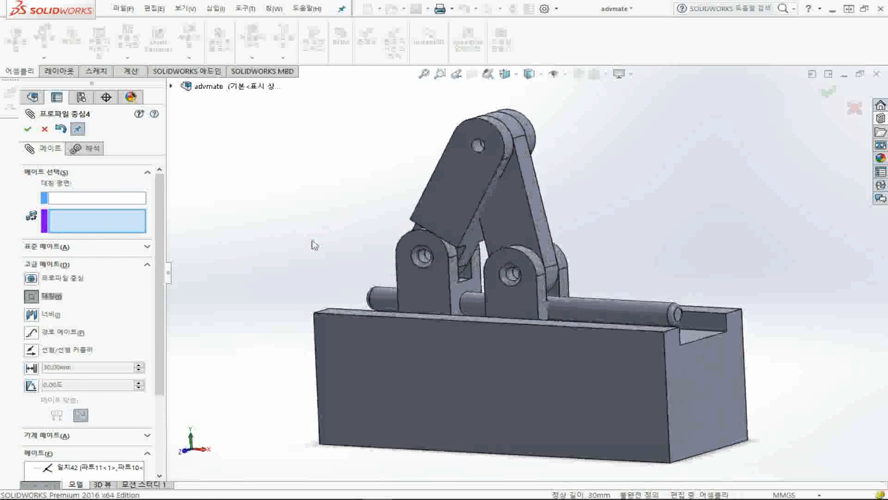
left_click(458, 294)
mouse_move(458, 294)
middle_mouse_down()
mouse_move(504, 306)
mouse_move(467, 287)
middle_mouse_up()
left_click(504, 302)
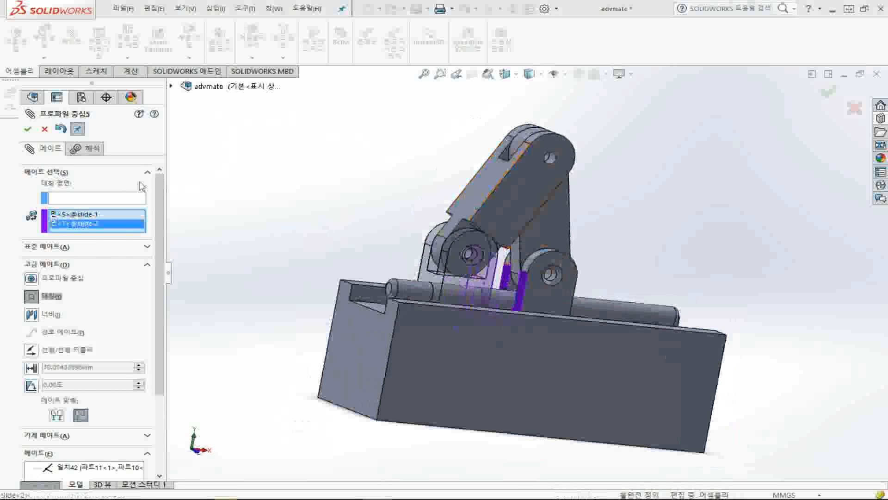
left_click(120, 199)
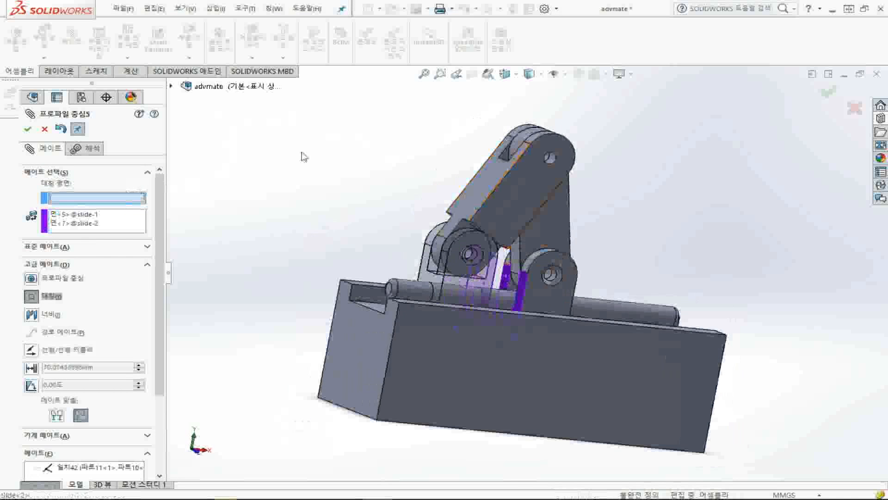
left_click(171, 86)
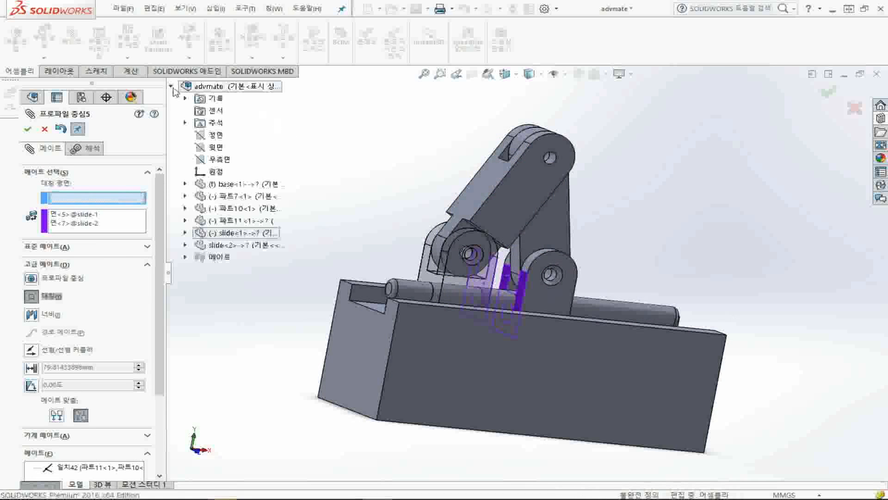
left_click(220, 162)
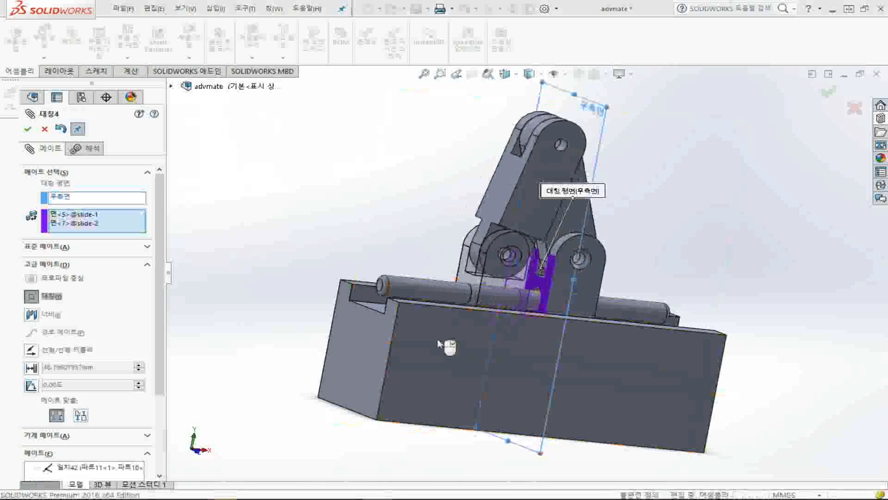
key("ctrl+1")
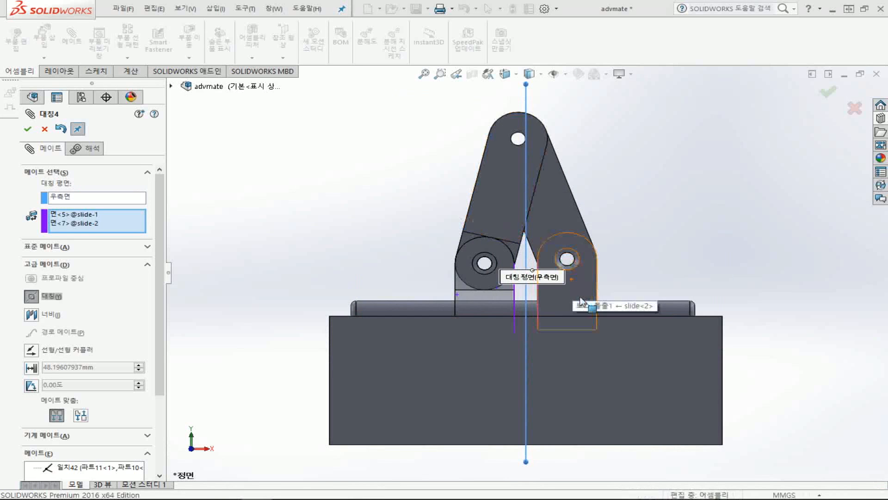
left_click_drag(581, 301, 637, 298)
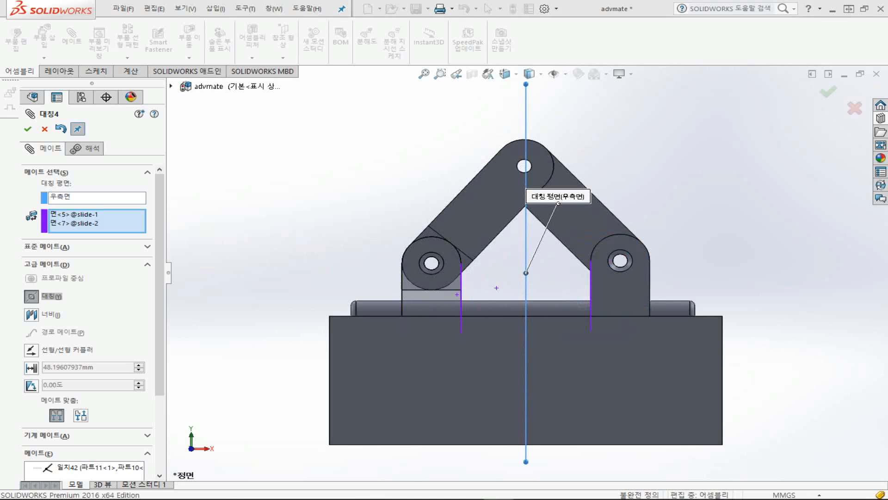
Clear the slide block faces and the Right plane from the symmetric mate and switch to the Width advanced mate
left_click(61, 224)
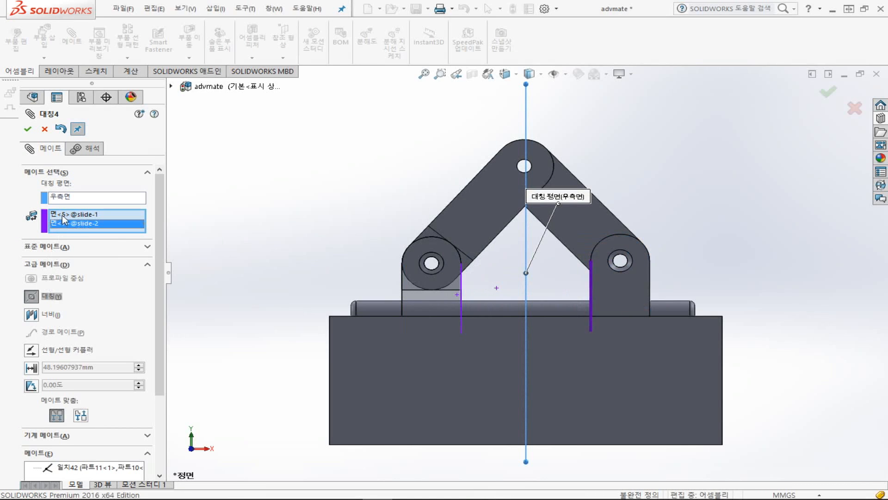
key("Delete")
left_click(62, 215)
key("Delete")
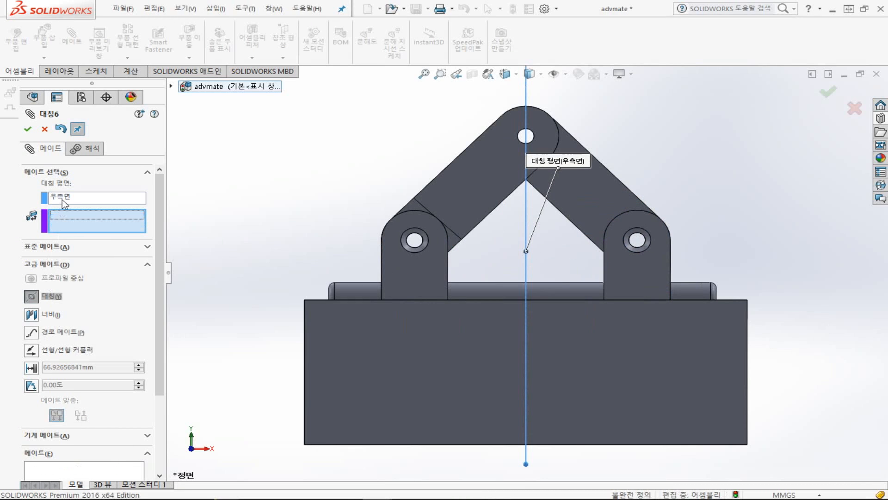
left_click(66, 199)
key("Delete")
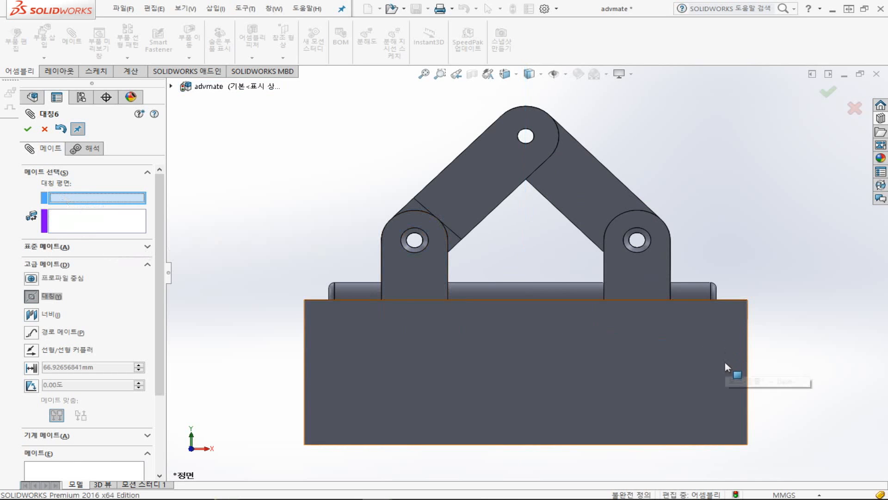
left_click(31, 314)
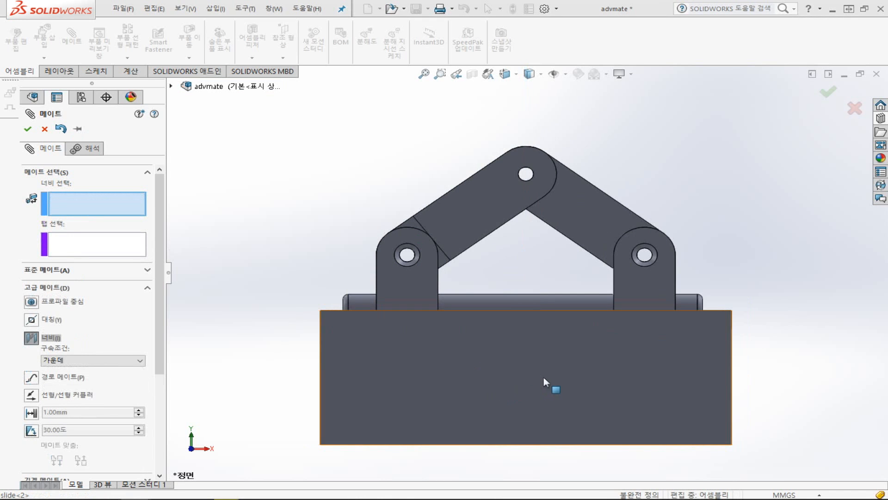
Try the base's end face as a width reference and remove it from the width selection
middle_click_drag(703, 370, 601, 379)
mouse_move(520, 405)
middle_mouse_down()
mouse_move(525, 426)
mouse_move(525, 405)
mouse_move(532, 409)
middle_mouse_up()
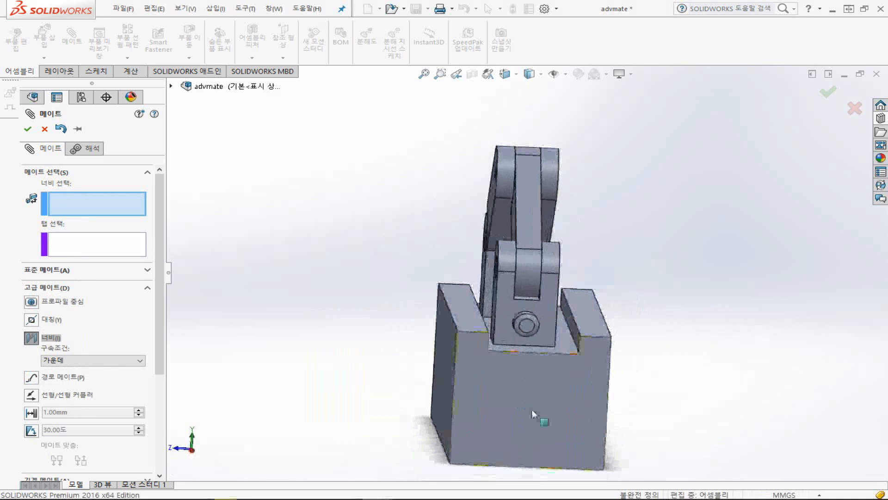
left_click(531, 416)
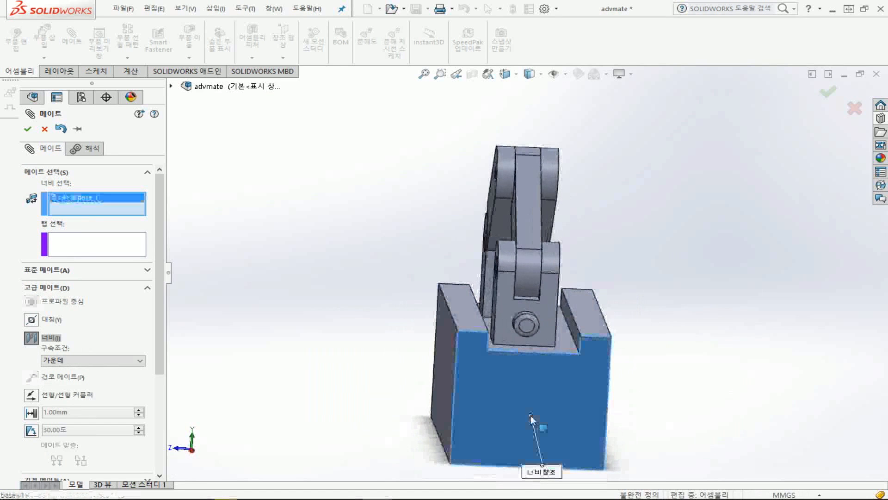
key("ctrl+8")
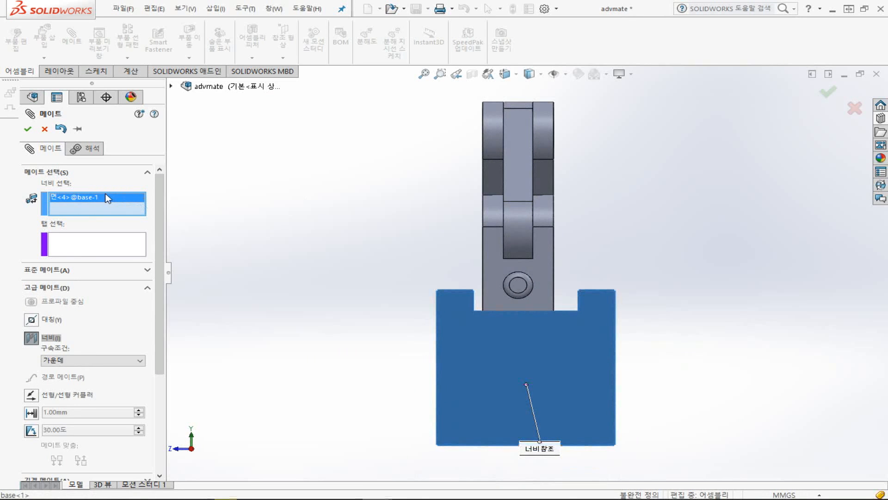
key("Delete")
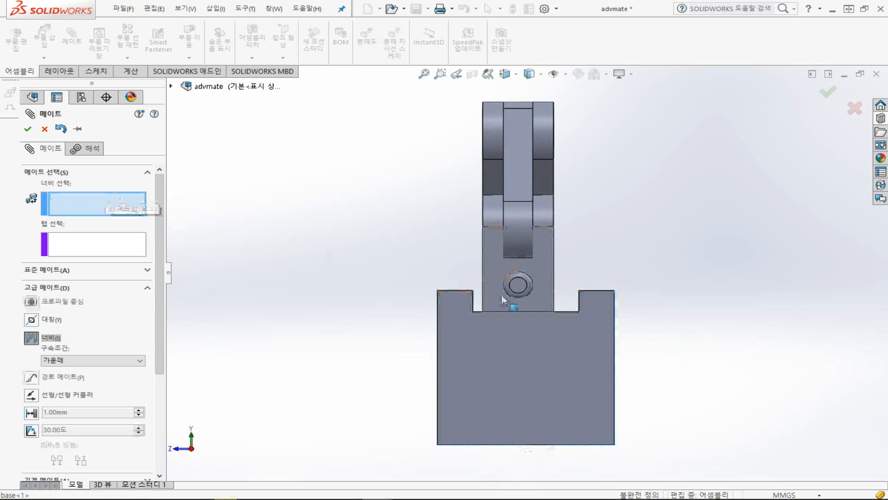
middle_click_drag(620, 273, 620, 297)
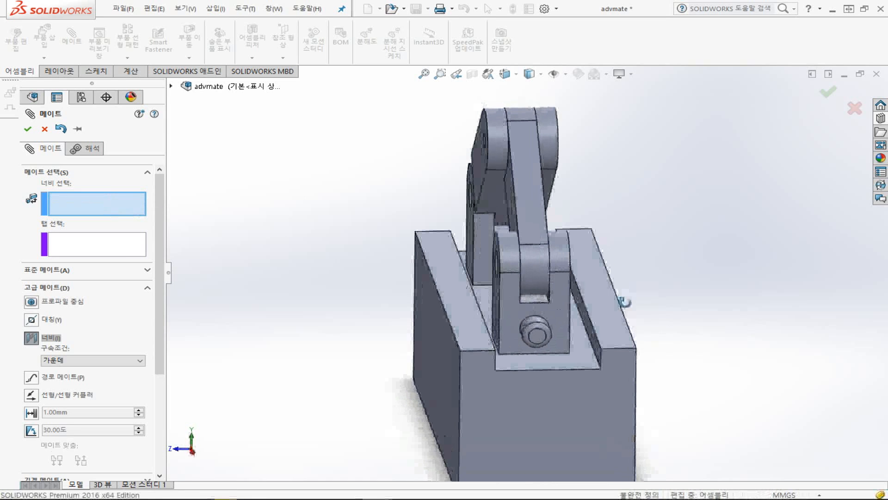
left_click(73, 210)
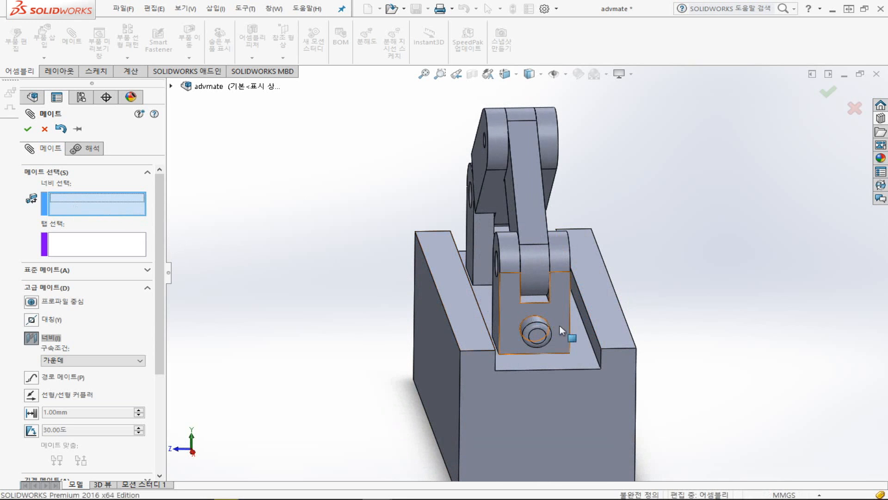
Centre the slide block in the base channel with a width mate between the channel's inner walls and the block's two side faces
left_click(589, 344)
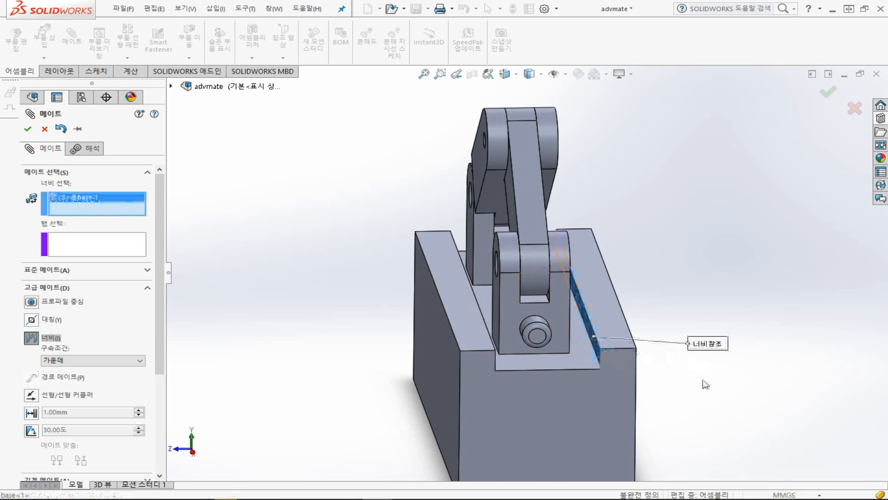
middle_click_drag(704, 384, 462, 363)
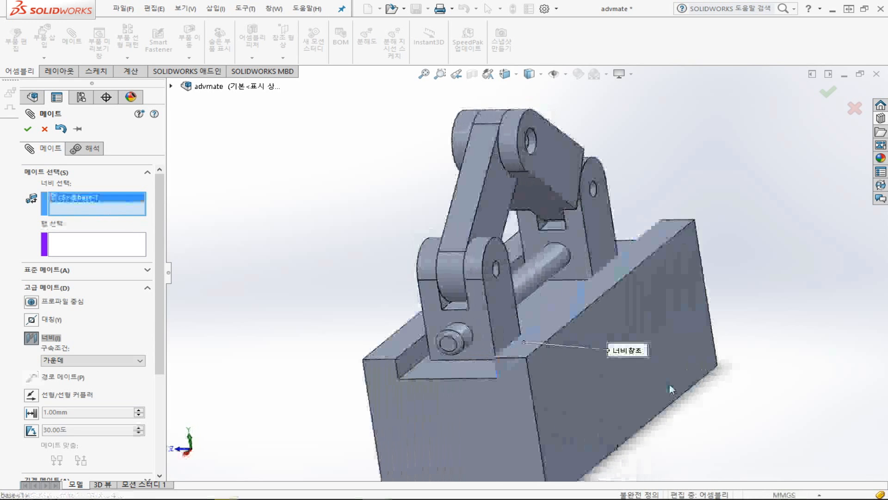
left_click(419, 364)
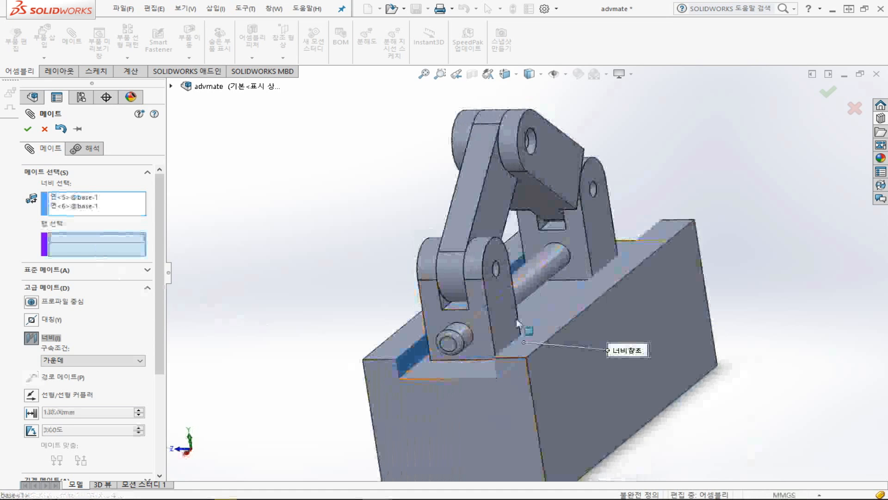
left_click(501, 319)
middle_click_drag(629, 441, 759, 435)
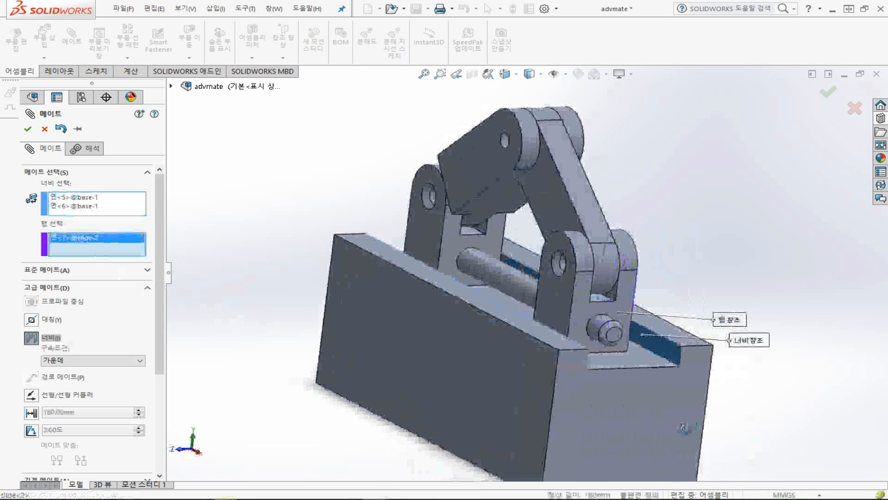
left_click(557, 316)
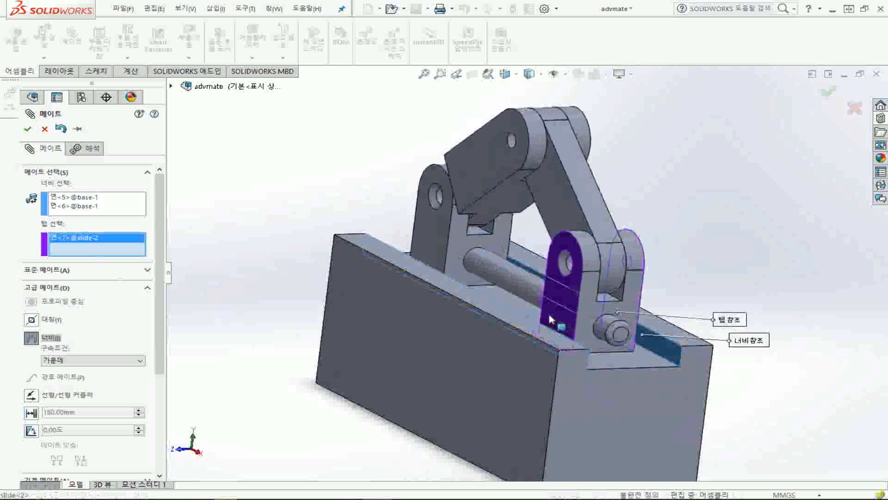
left_click(28, 128)
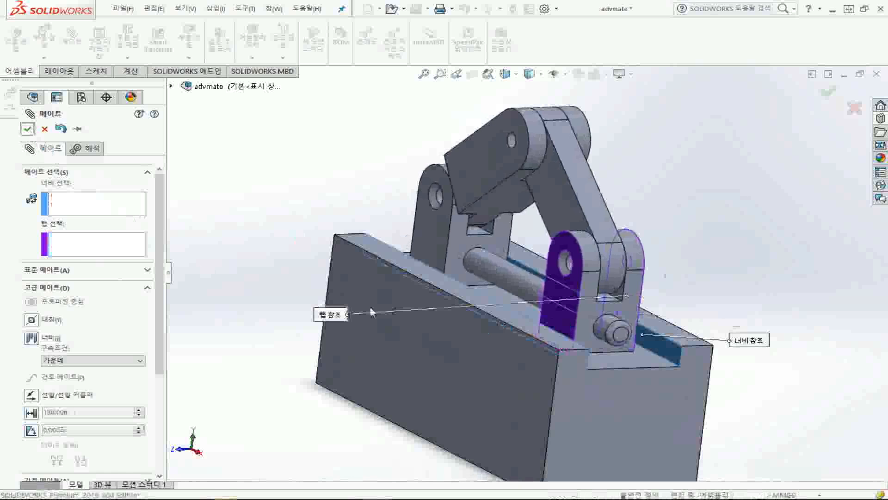
key("Escape")
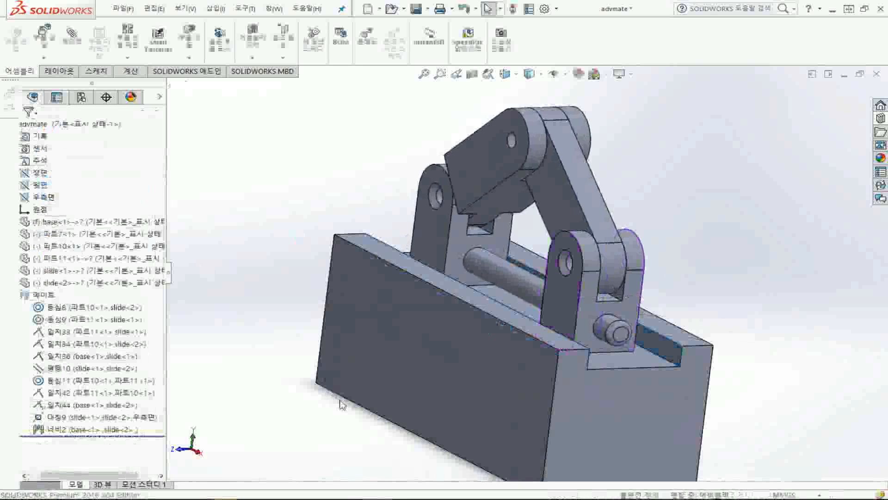
Start a new mate with the advanced types expanded and raise the linkage's top pivot to bring the slide blocks closer together
key("ctrl+7")
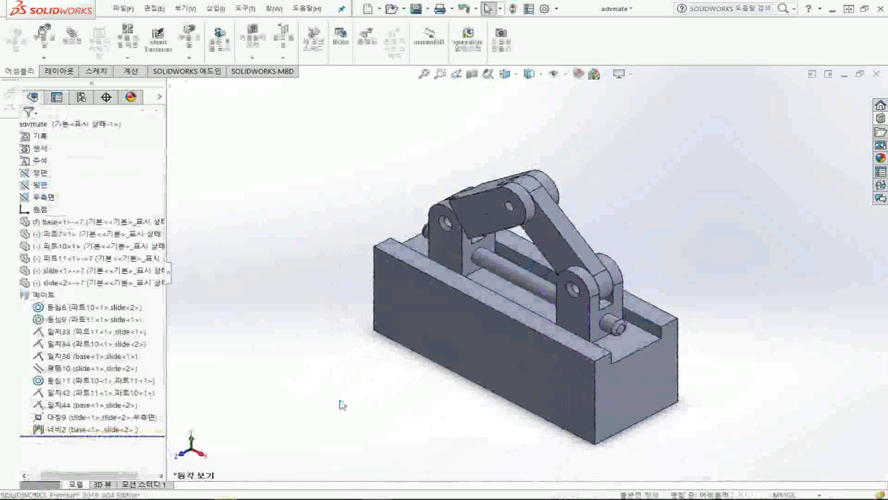
key("ctrl+5")
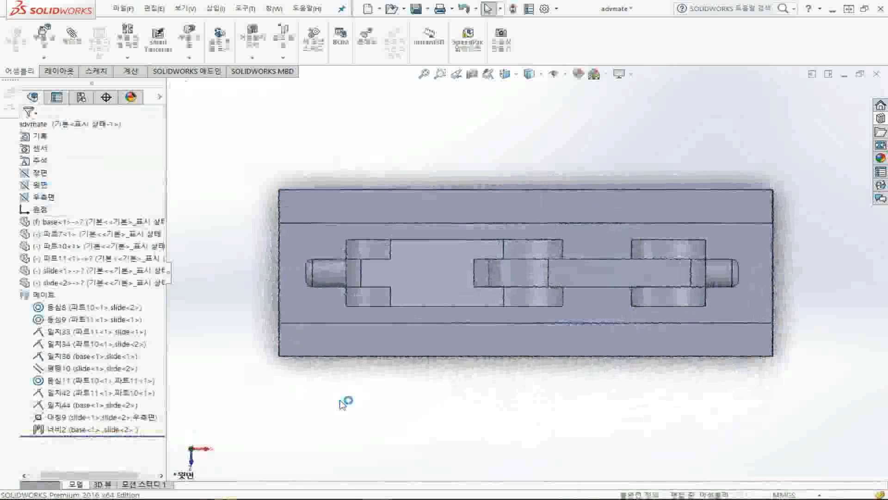
key("ctrl+4")
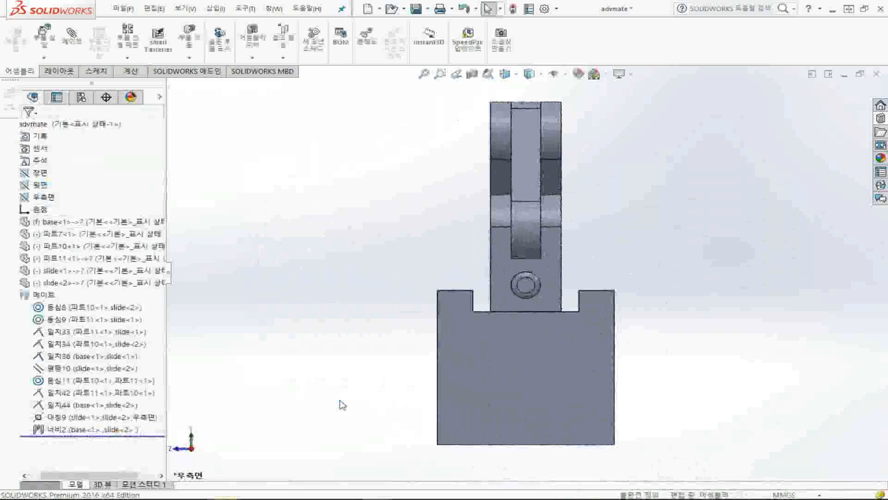
key("ctrl+7")
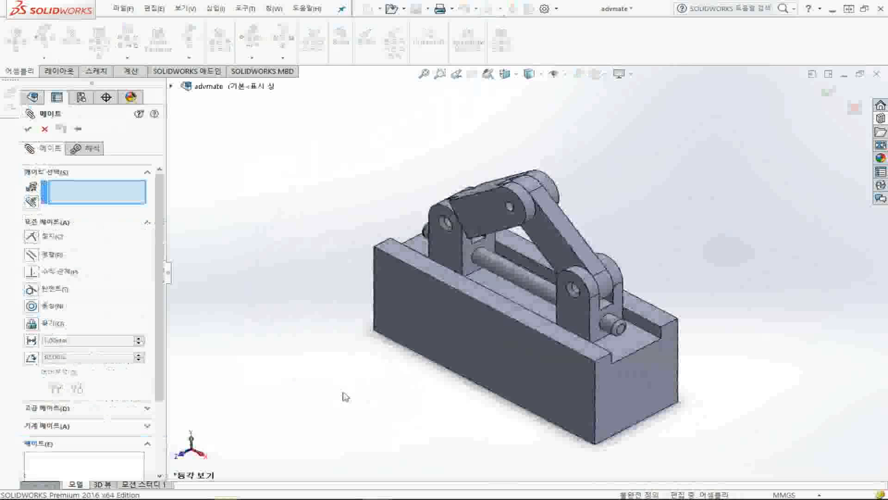
left_click(146, 409)
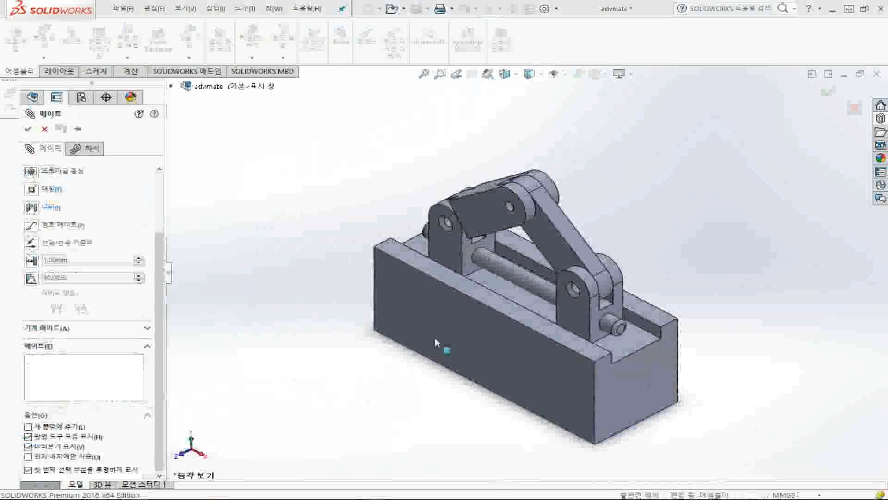
key("ctrl+1")
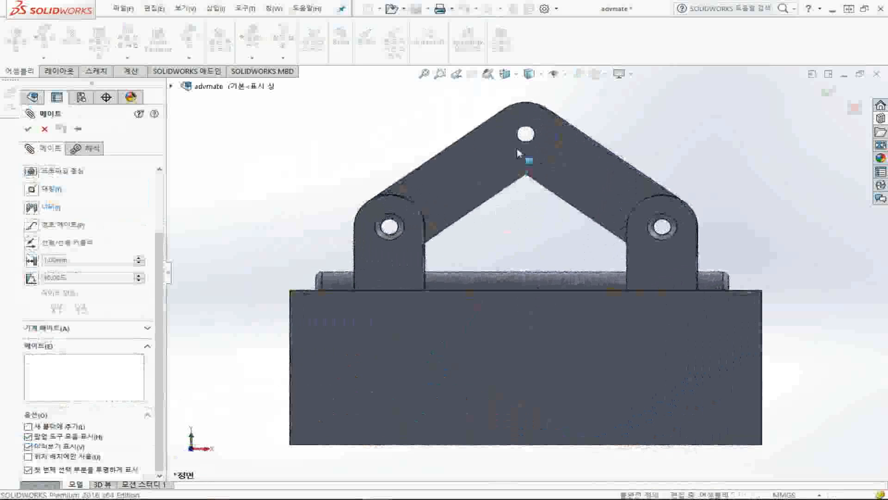
left_click_drag(526, 132, 517, 20)
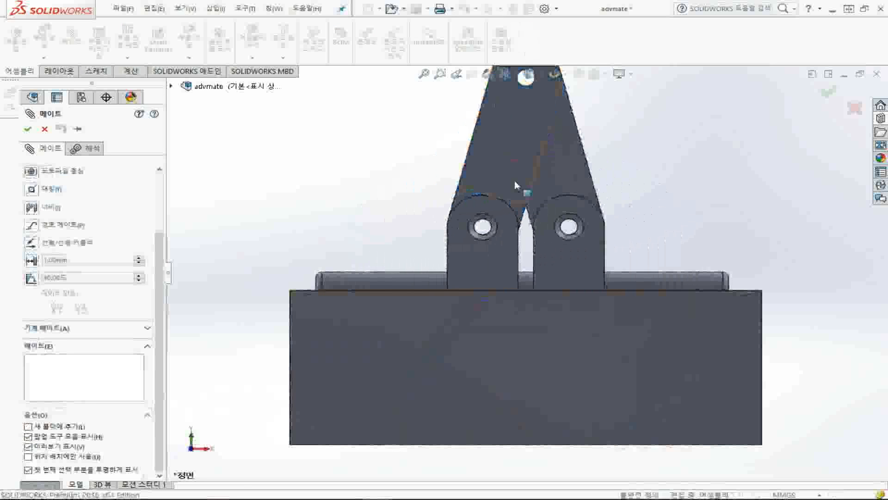
scroll(514, 181, "up", 3)
scroll(538, 137, "down", 3)
middle_click_drag(529, 283, 523, 301)
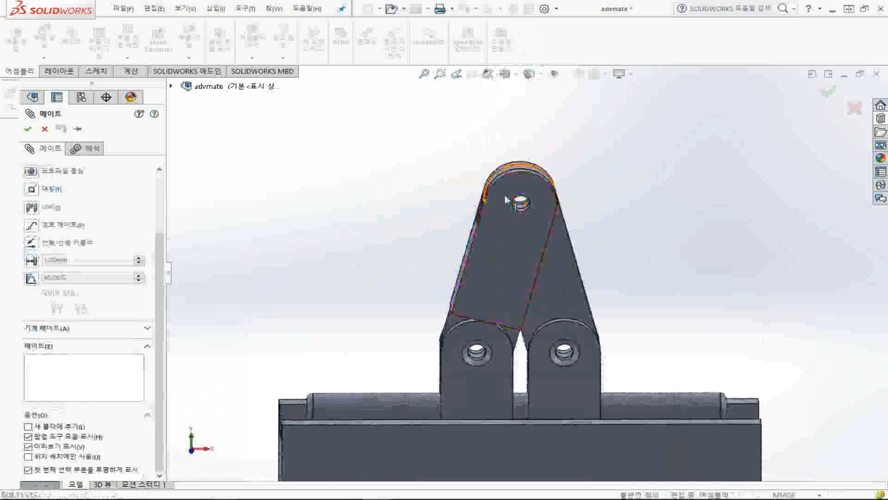
middle_click_drag(519, 203, 532, 189)
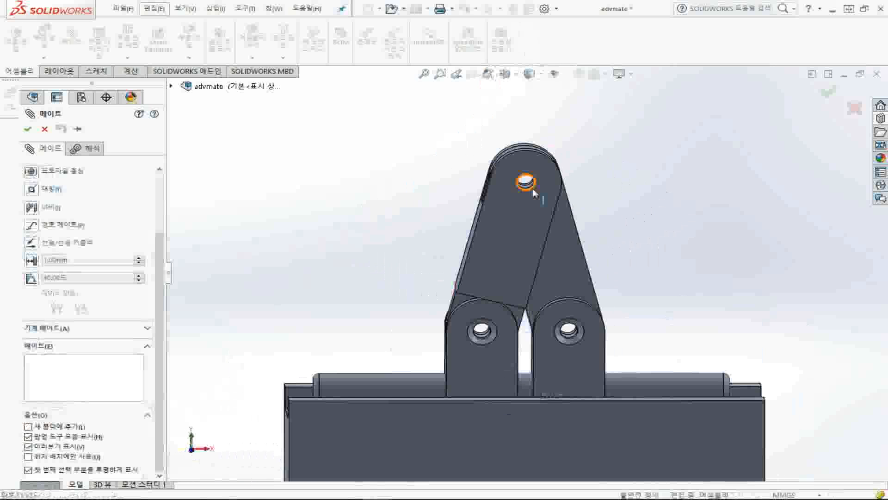
key("ctrl+1")
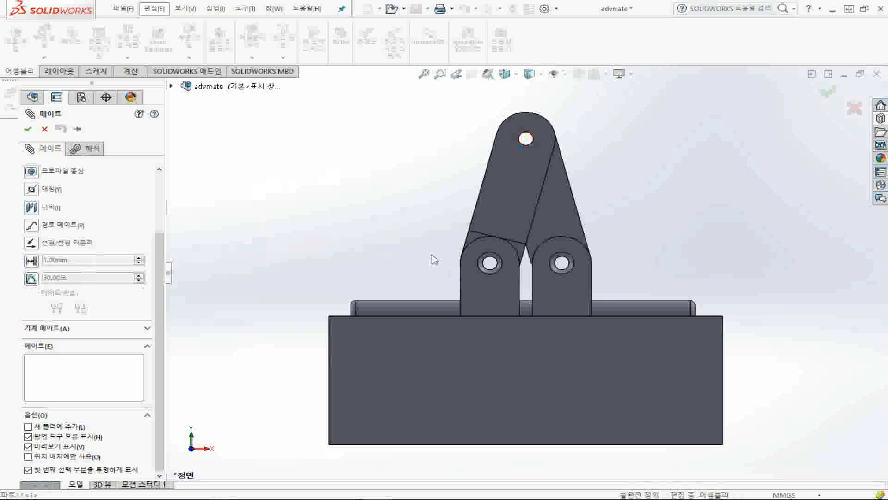
Apply the advanced limit distance mate to the facing faces of the two slide blocks
left_click(31, 261)
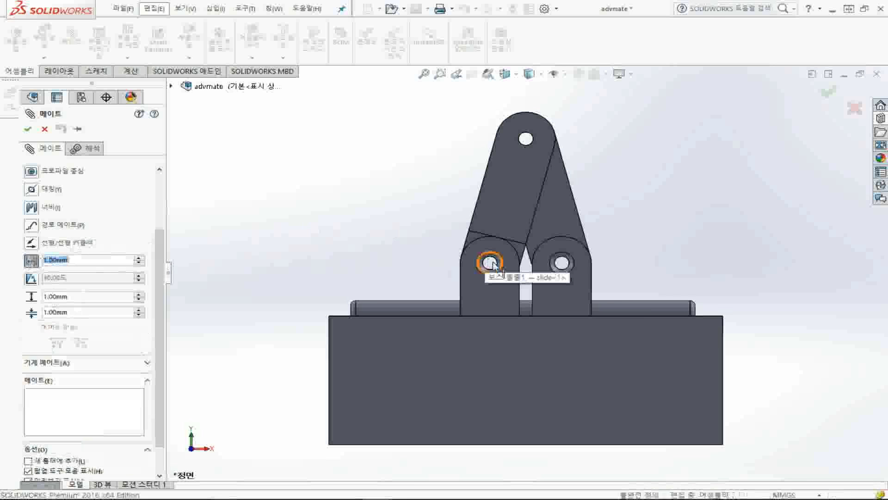
middle_click_drag(492, 265, 542, 283)
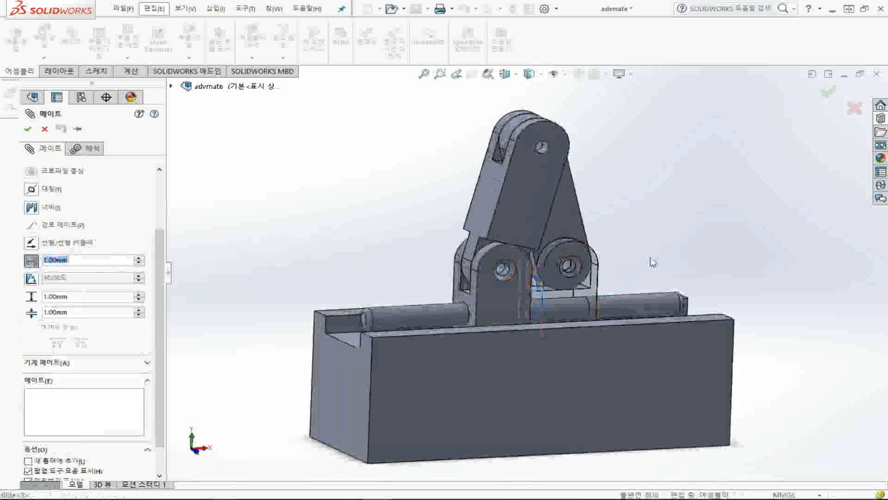
middle_click_drag(648, 260, 521, 298)
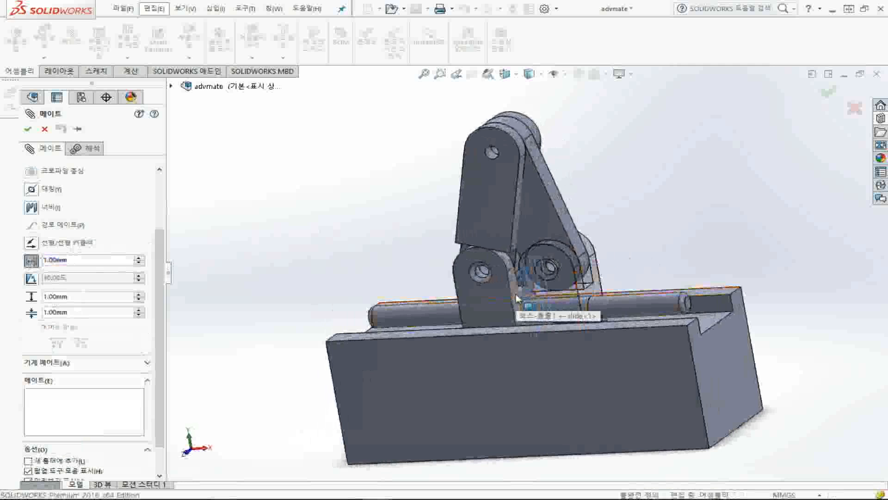
left_click(522, 303)
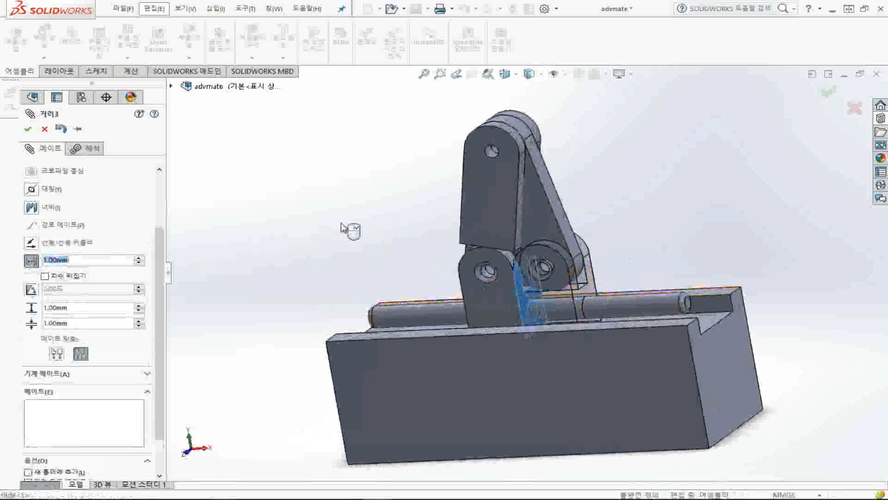
Try distances of 10 mm and 50 mm between the facing slide block faces
key("ctrl+1")
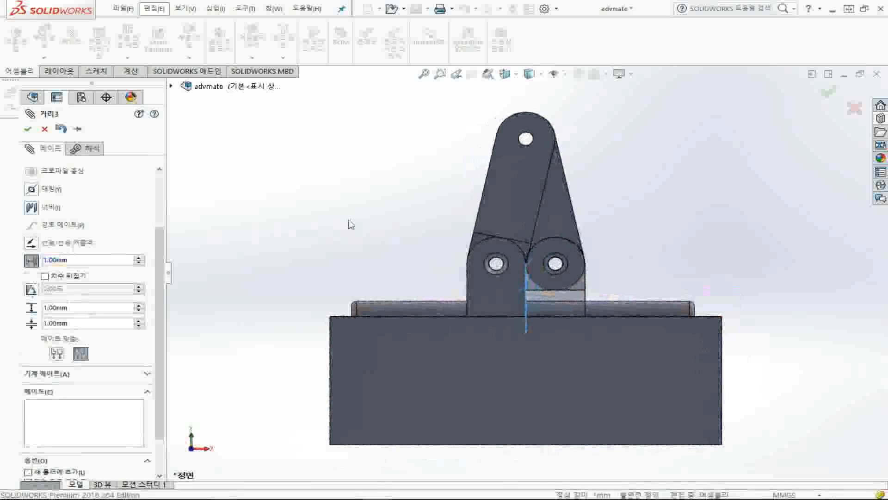
scroll(558, 287, "up", 3)
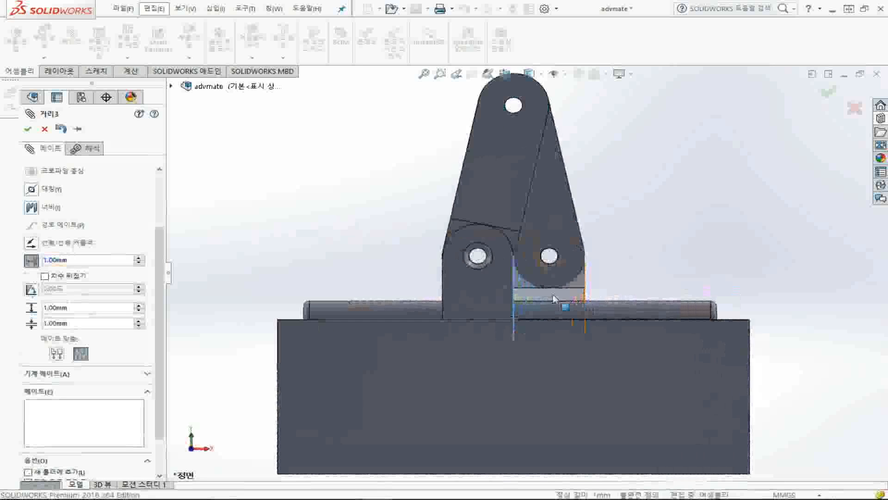
scroll(641, 248, "up", 1)
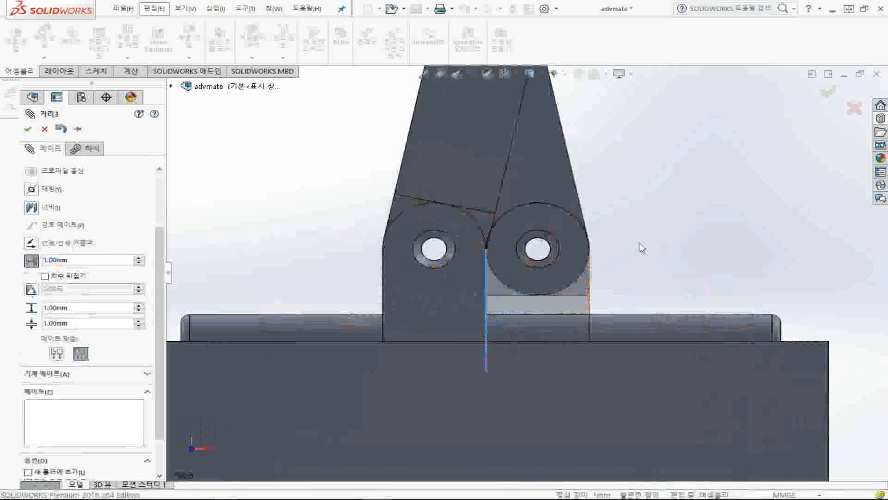
scroll(642, 247, "up", 1)
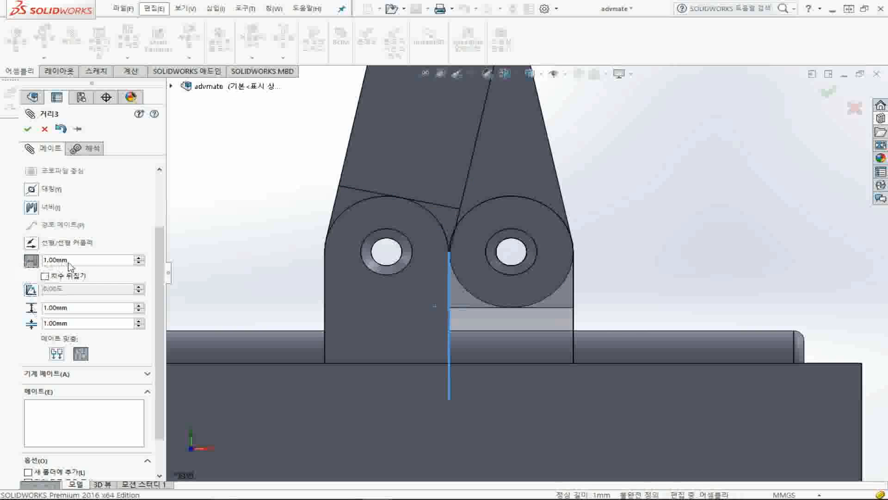
left_click(87, 264)
double_click(87, 264)
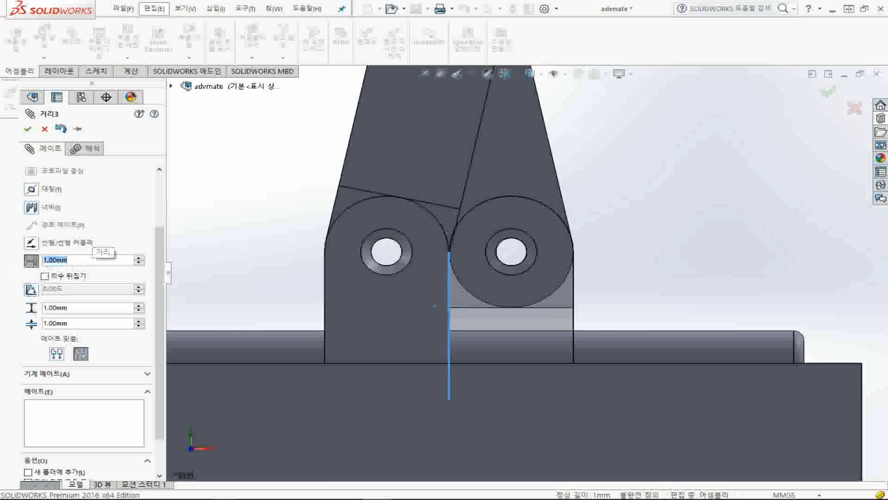
type("10")
key("Return")
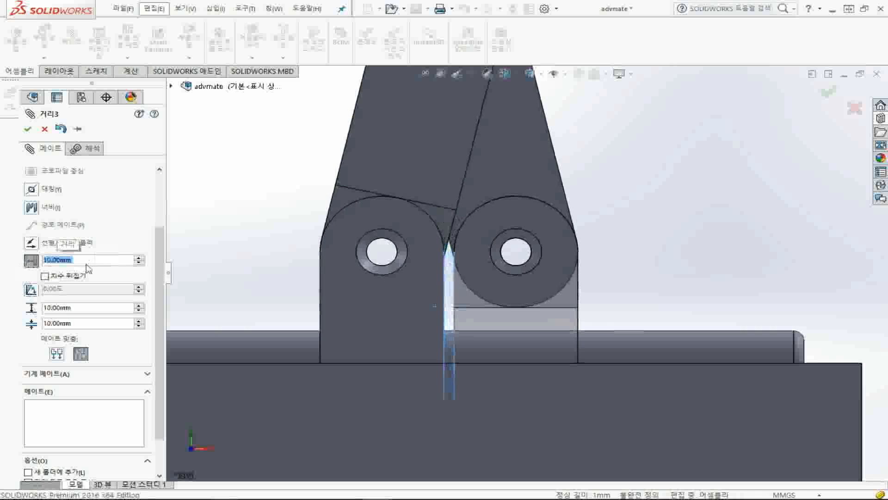
type("50")
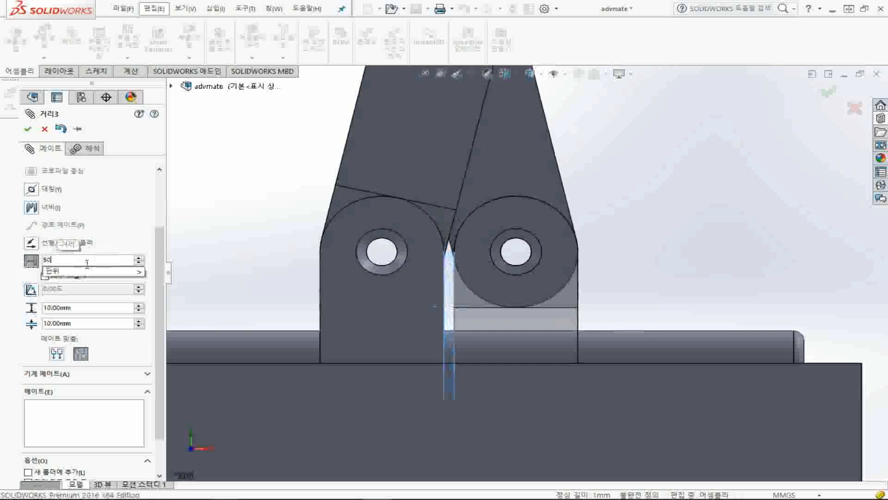
key("Return")
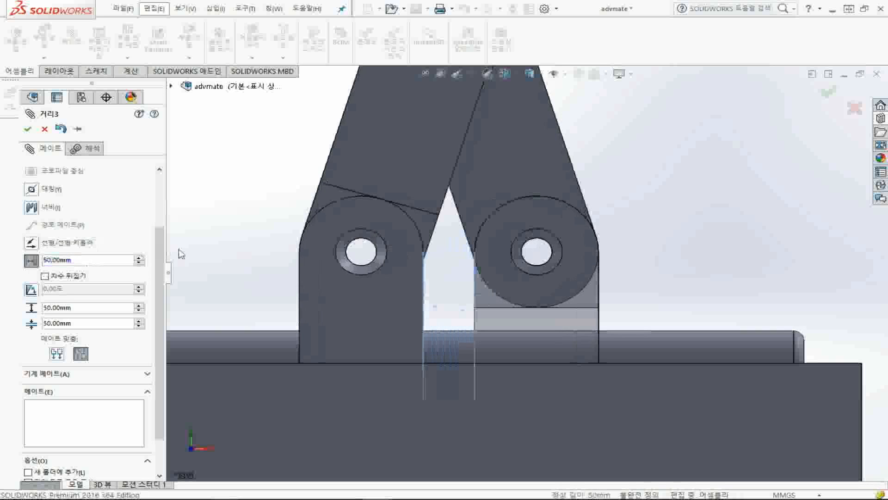
Try distances of 60 mm, 200 mm and 1000 mm in the mate between the slide blocks
key("f")
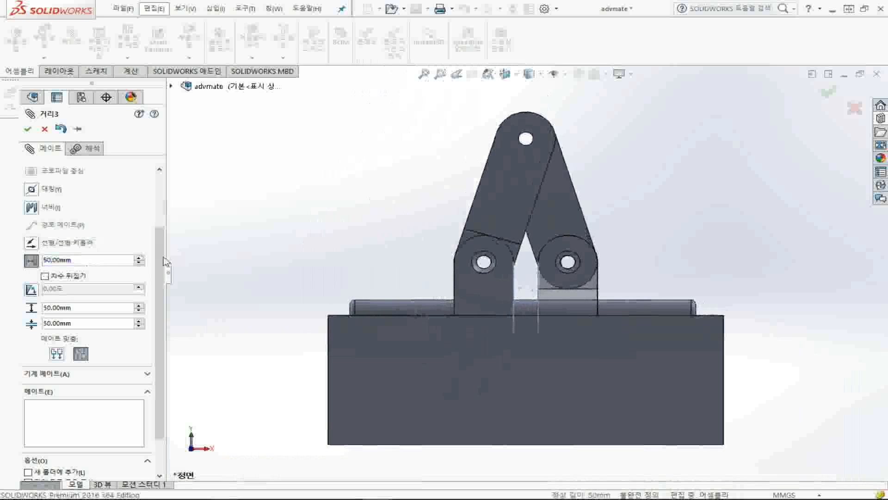
left_click(123, 261)
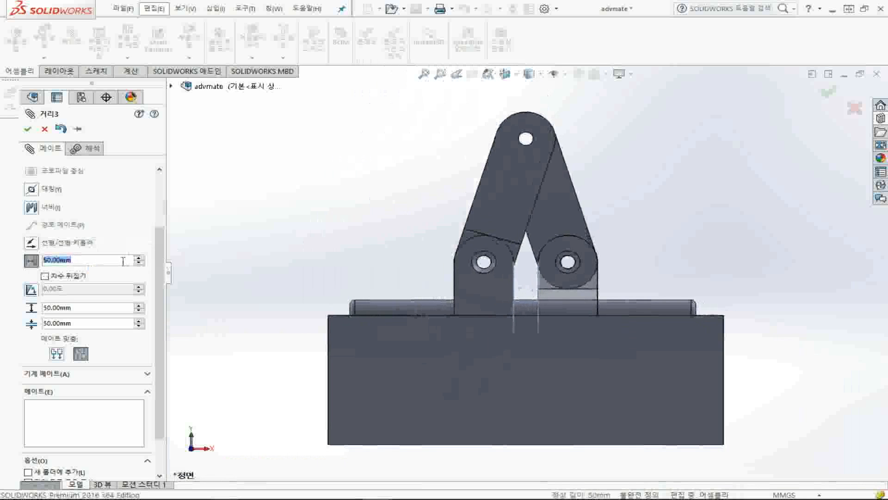
type("60")
key("Return")
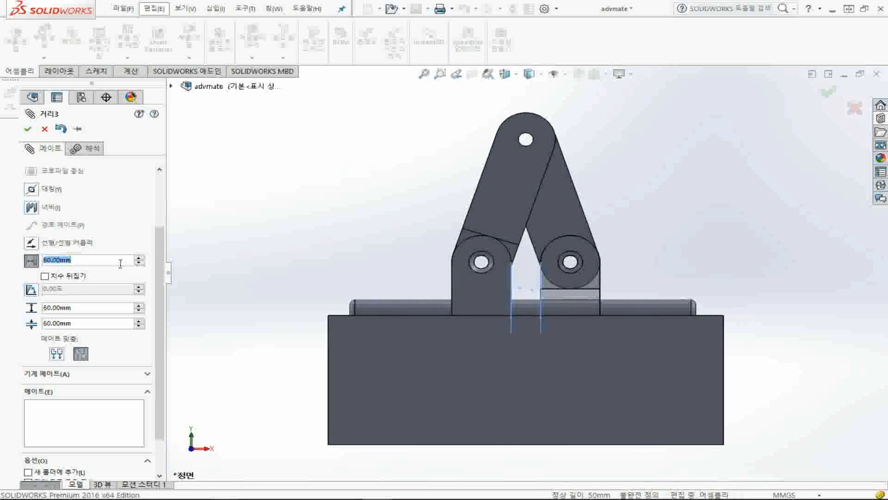
type("00")
key("Return")
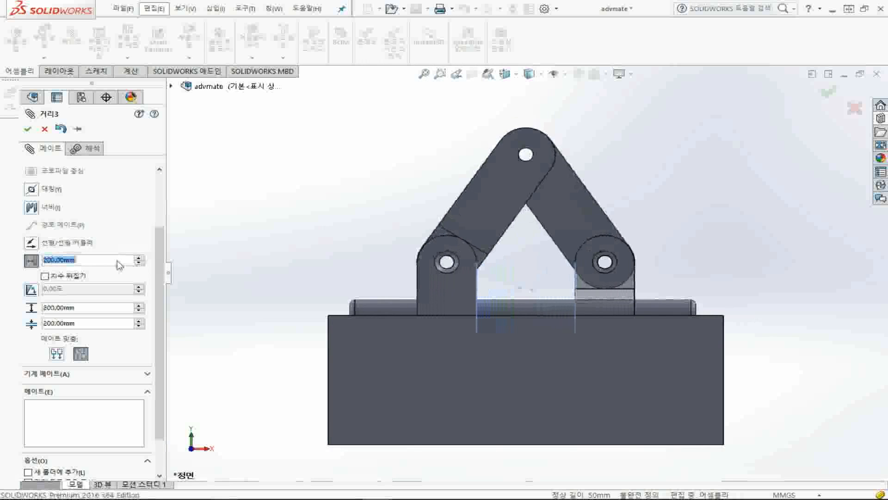
type("1000")
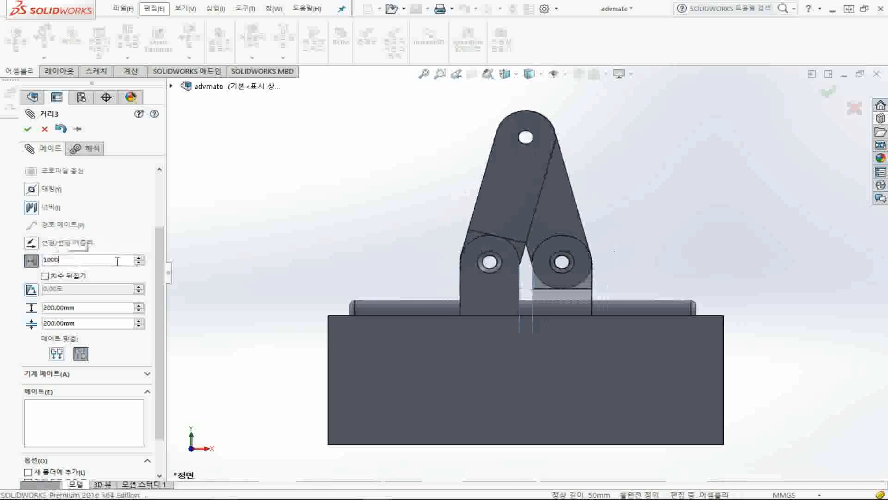
key("Return")
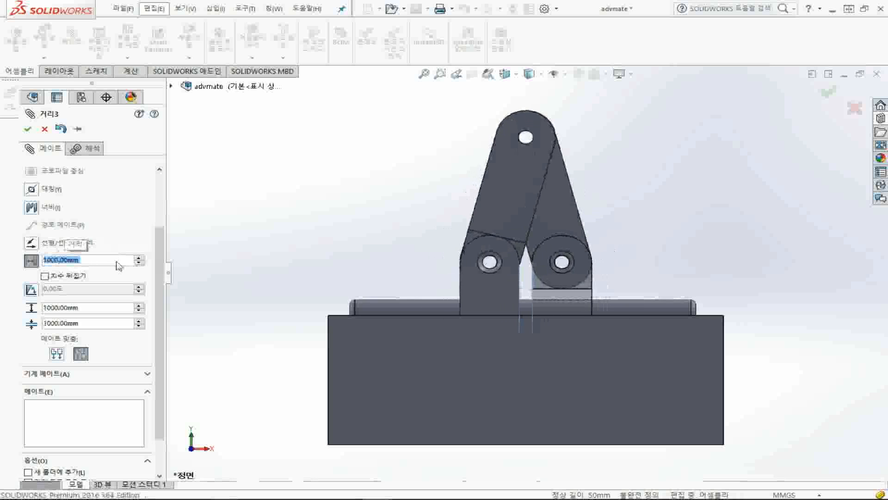
Try a 5 mm distance between the facing slide block faces with the dimension direction flipped
double_click(81, 259)
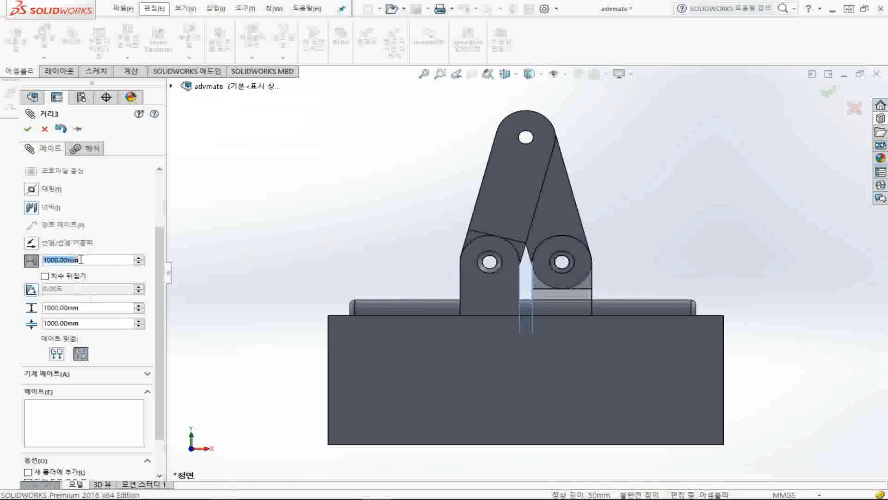
type("5")
key("Return")
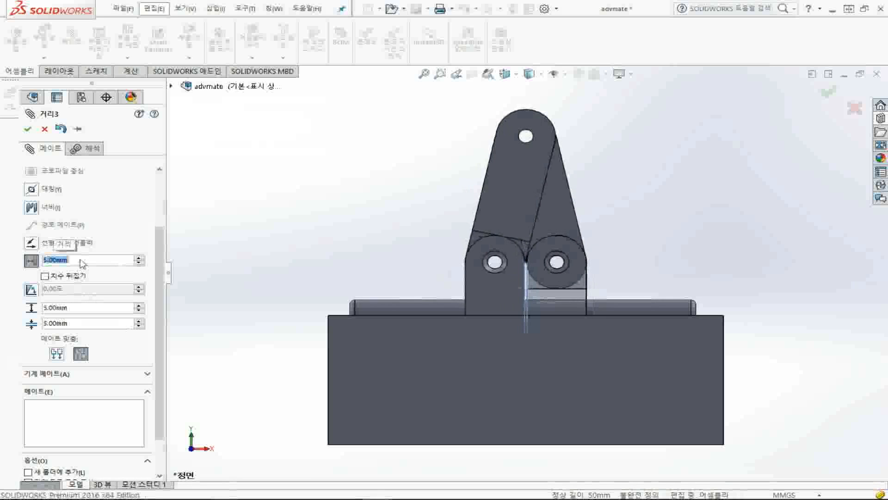
left_click(45, 275)
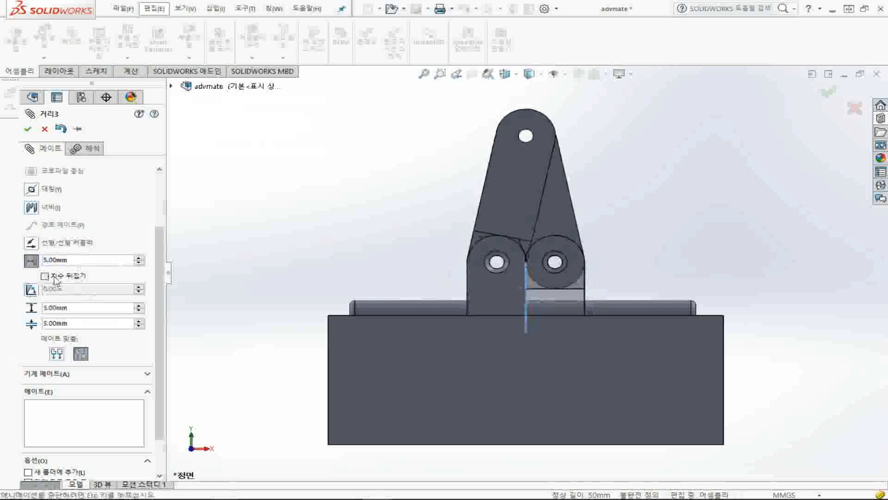
scroll(512, 275, "down", 5)
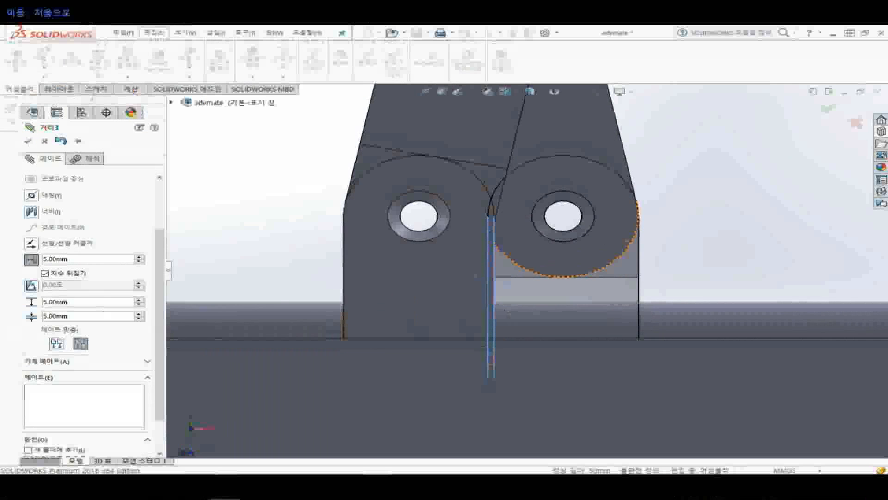
Set the distance limits between the slide block faces to a maximum of 50 mm and a minimum of 0 mm
double_click(68, 302)
type("0")
key("Return")
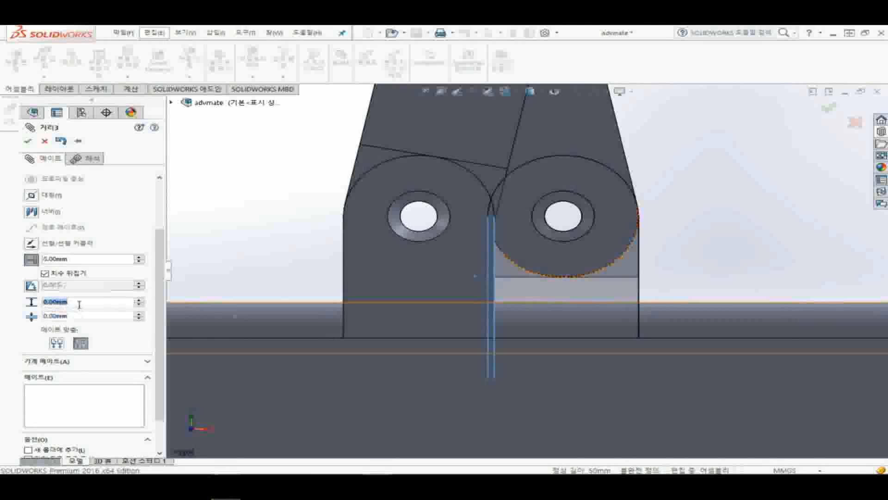
type("50")
key("Return")
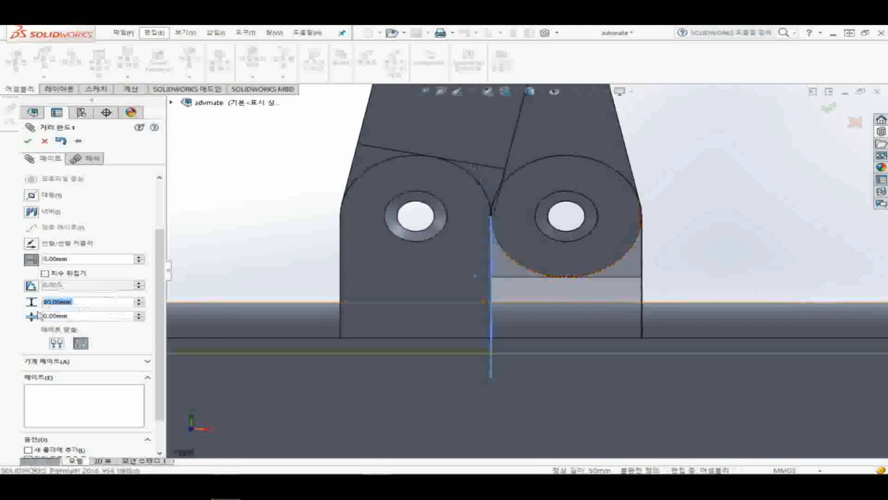
left_click(256, 206)
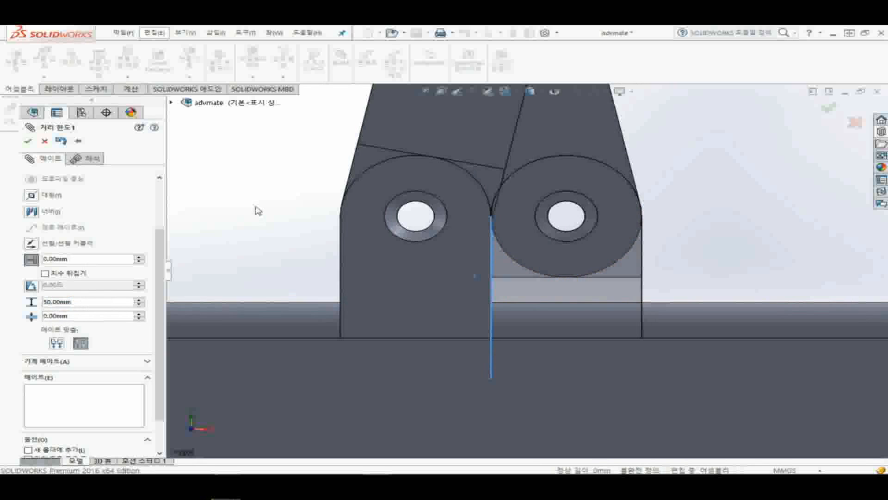
key("f")
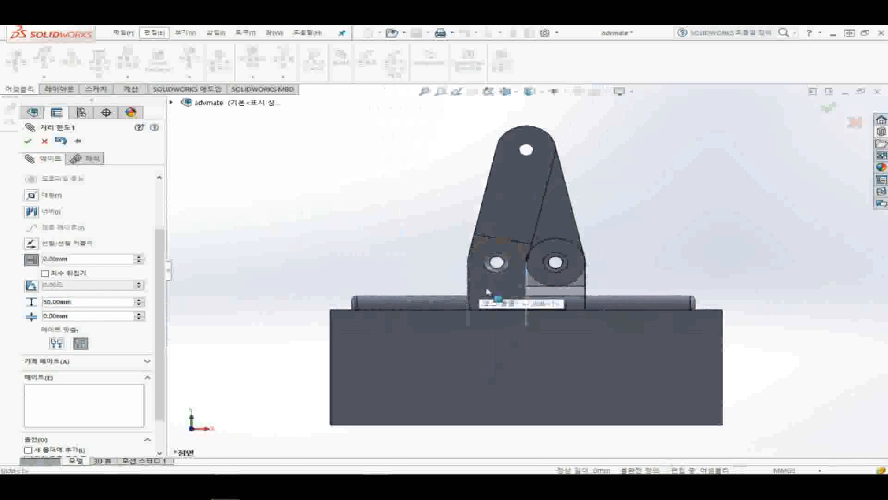
Move the slide blocks along the base to test their travel within the distance limits
left_click(487, 291)
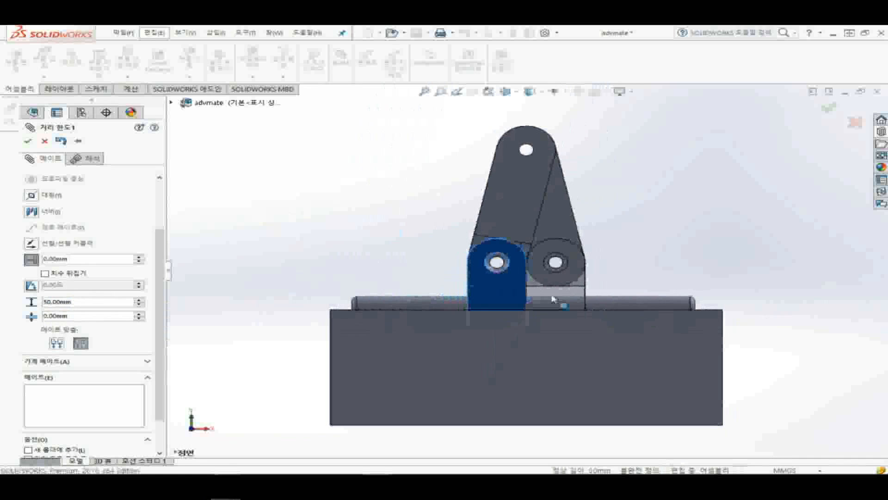
left_click_drag(554, 299, 174, 274)
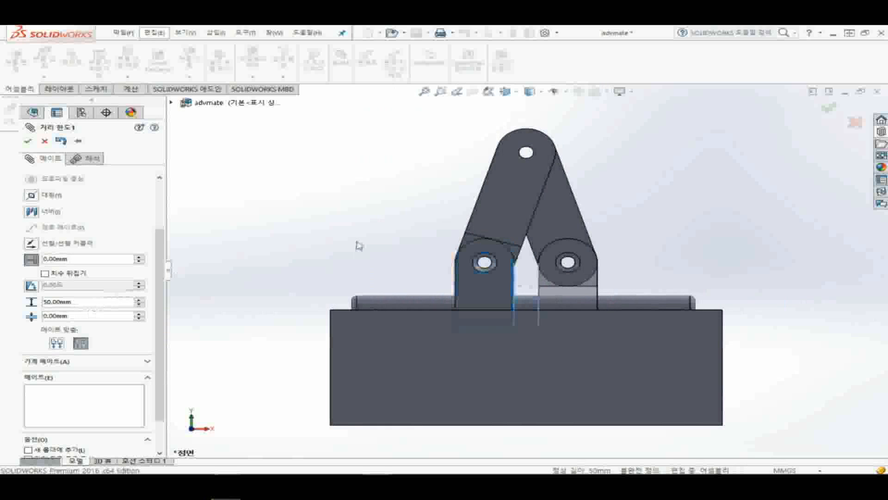
left_click_drag(476, 294, 277, 276)
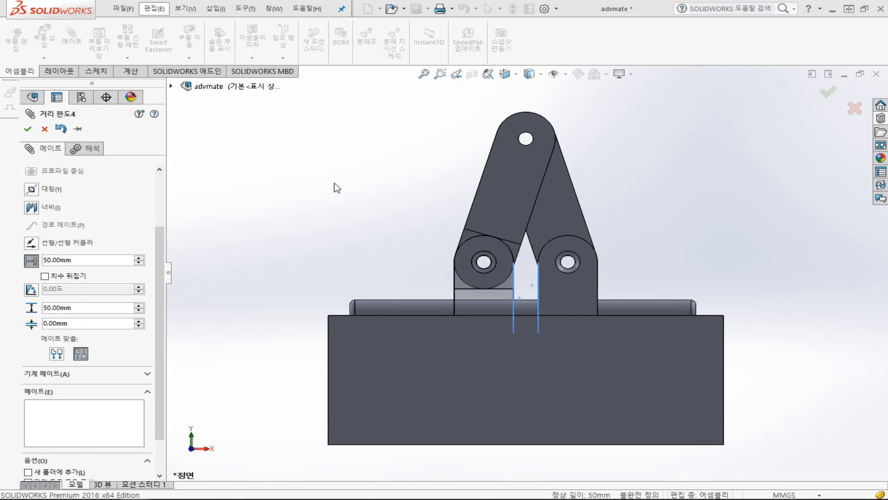
Switch the mate to the advanced limit angle type and clear the slide block faces from its selection
left_click(31, 290)
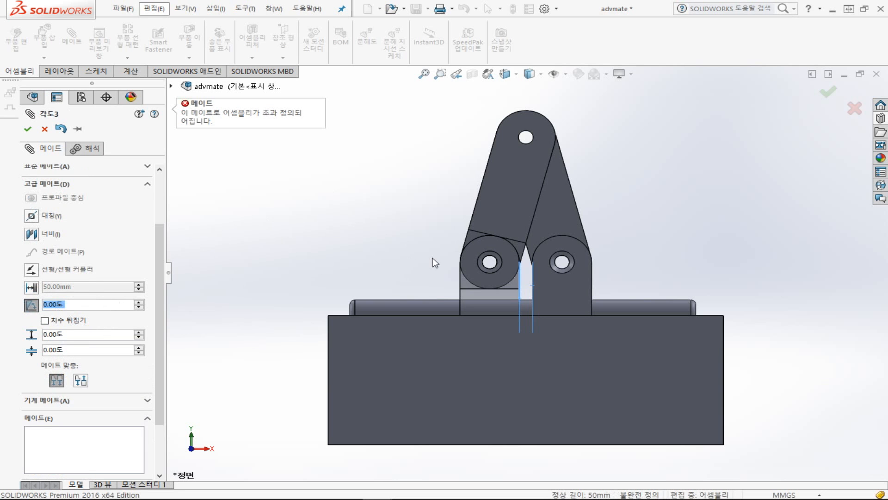
middle_click_drag(433, 263, 401, 295)
scroll(506, 302, "down", 2)
scroll(540, 303, "down", 2)
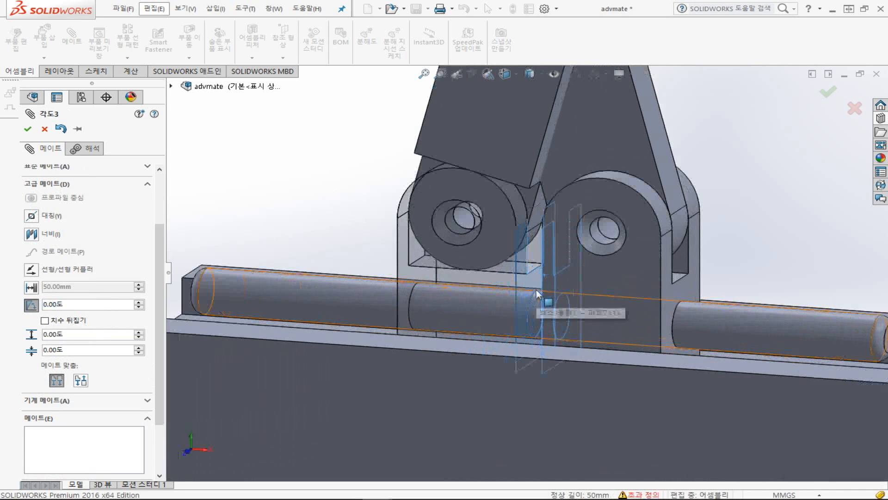
left_click(532, 283)
middle_click_drag(352, 226, 507, 266)
left_click(512, 266)
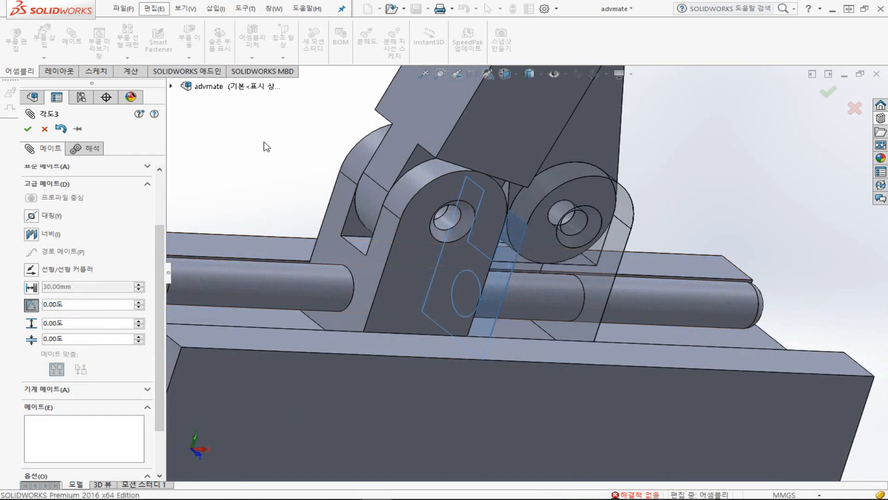
key("ctrl+1")
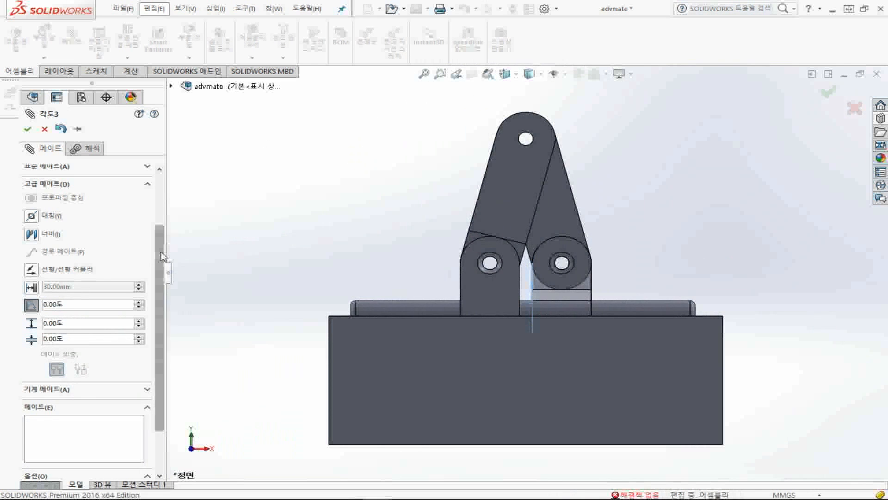
scroll(126, 198, "up", 4)
left_click(94, 187)
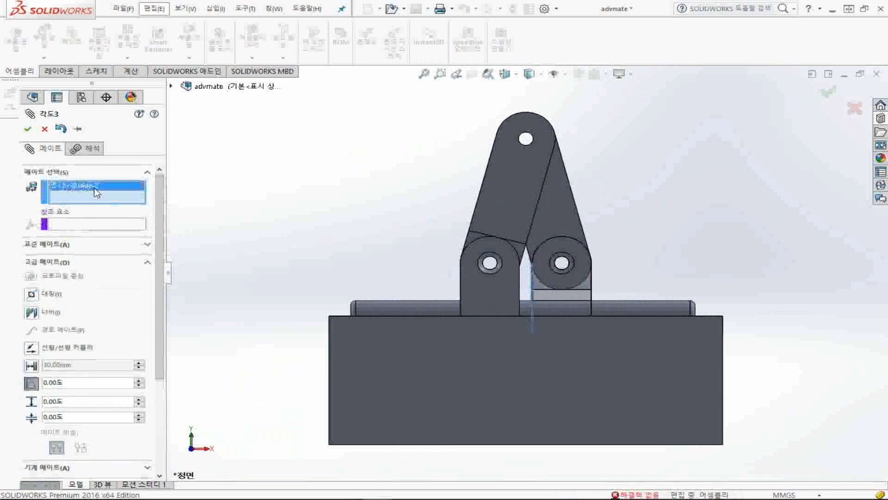
key("Delete")
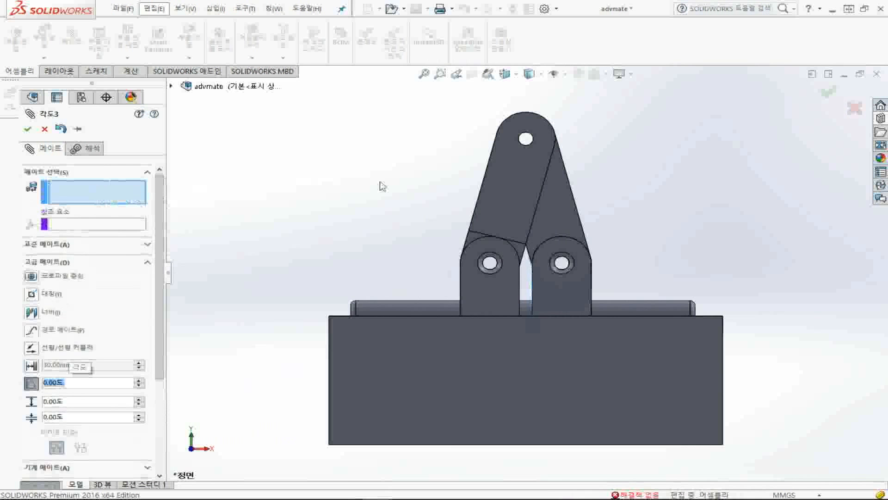
Select the inner side faces of the two link arms for the angle mate and return to the front view
middle_click_drag(640, 192, 591, 203)
scroll(518, 192, "down", 3)
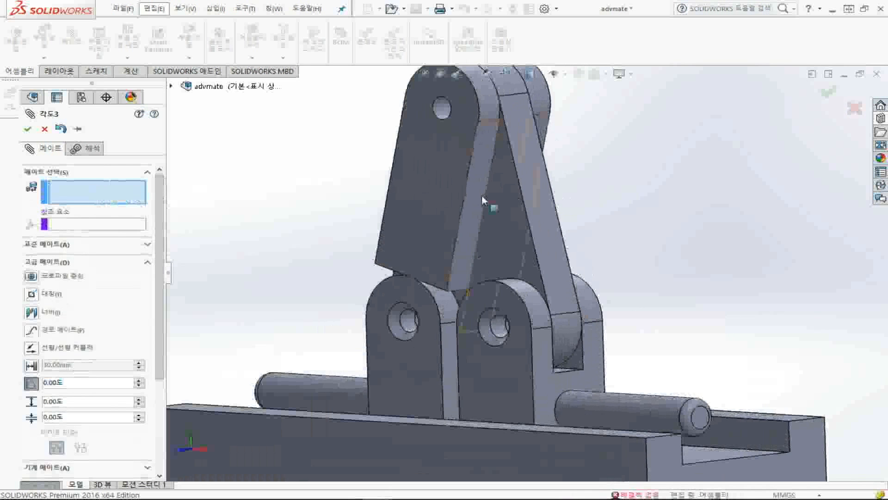
left_click(491, 204)
scroll(451, 308, "down", 5)
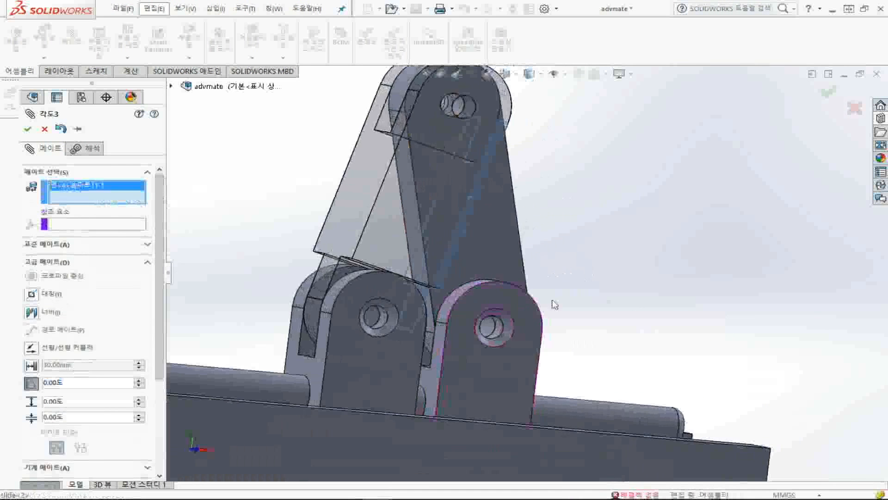
left_click(445, 306)
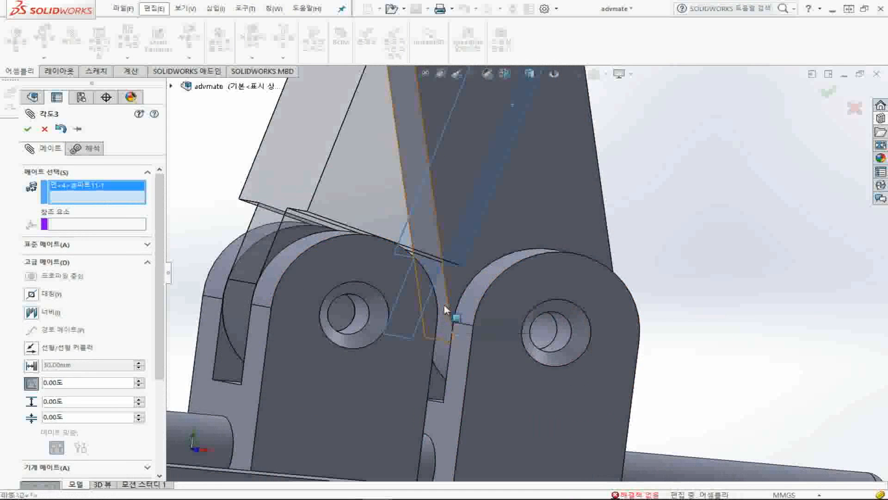
middle_click_drag(452, 313, 393, 314)
scroll(390, 186, "up", 5)
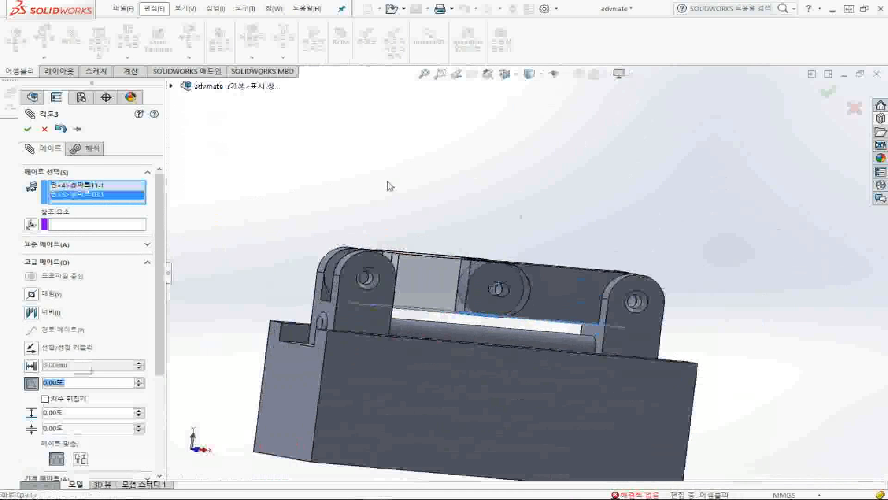
key("ctrl+1")
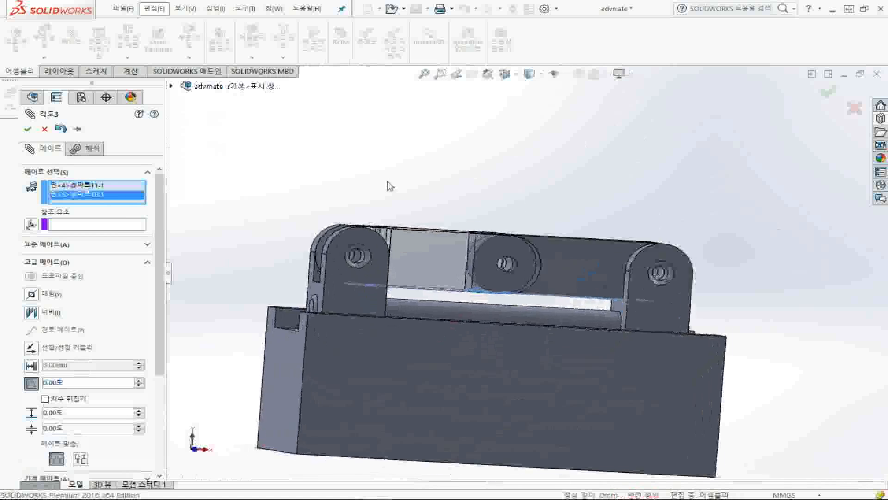
Set the angle between the link arms to 90°, with a maximum of 90° and a minimum of 20°
left_click(86, 415)
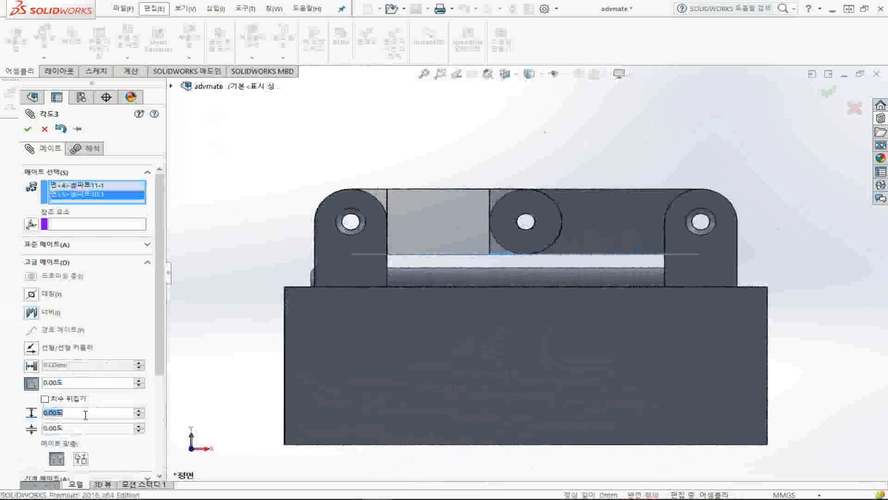
type("90")
key("Return")
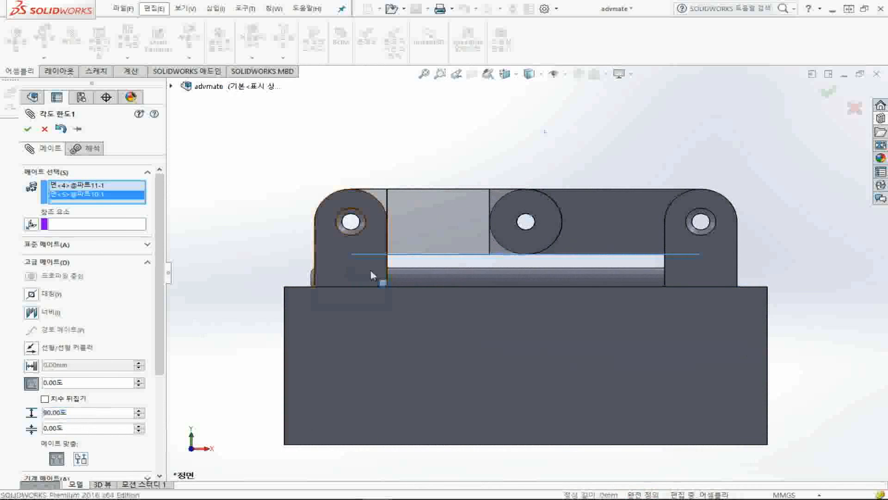
left_click(87, 382)
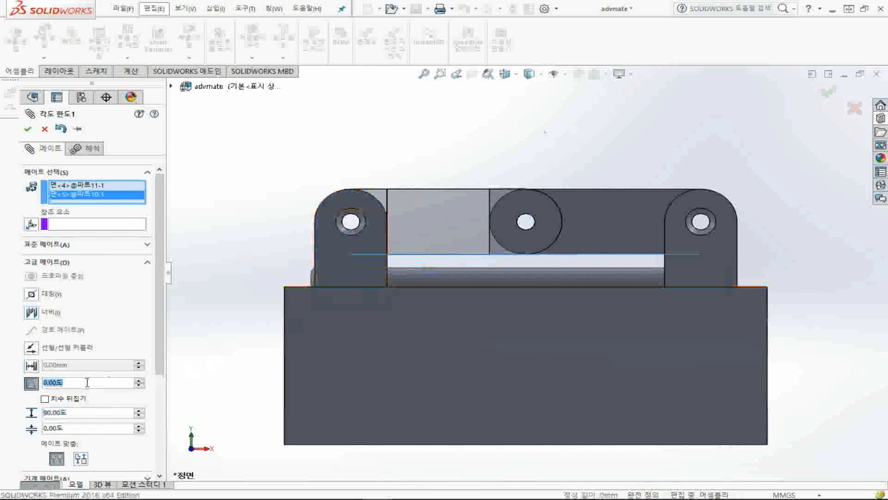
type("80")
key("Return")
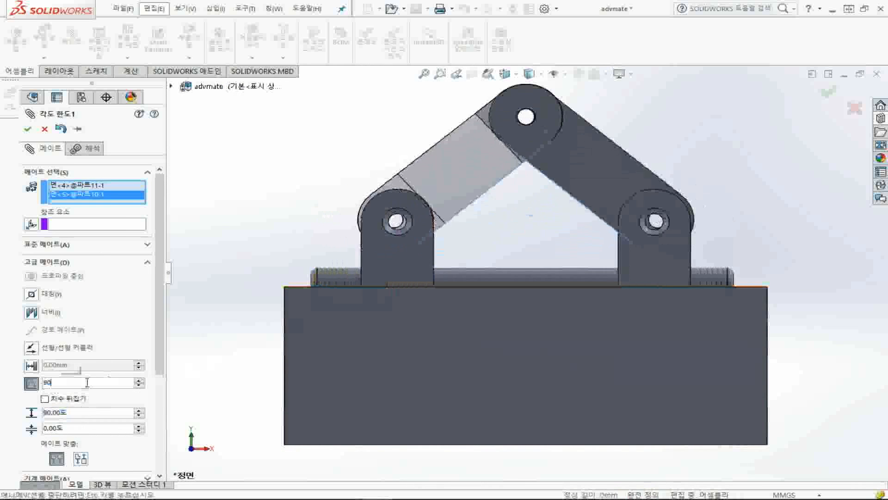
left_click(69, 425)
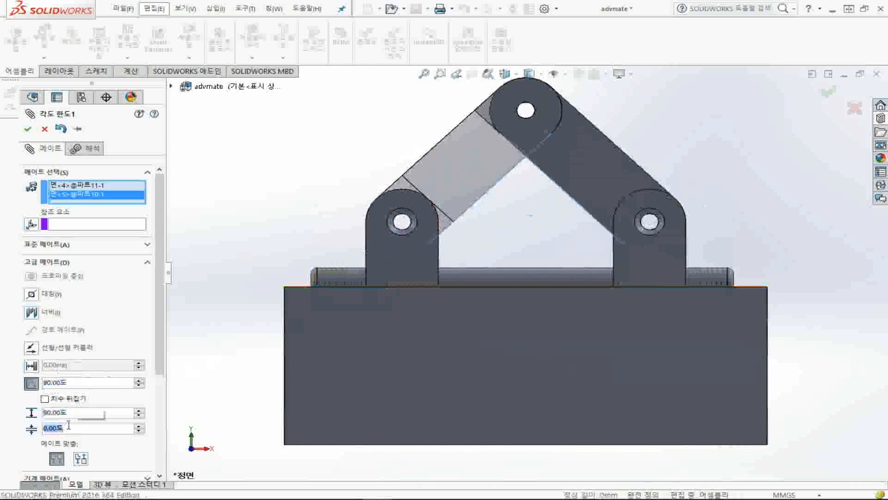
type("20")
key("Return")
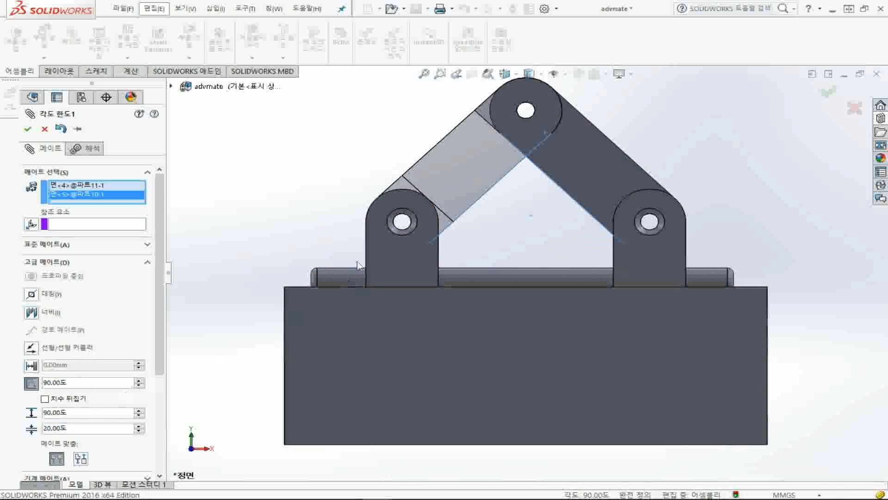
Test the linkage's motion by moving a slide block, then accept the limit angle mate and leave the mate command
left_click_drag(408, 273, 456, 297)
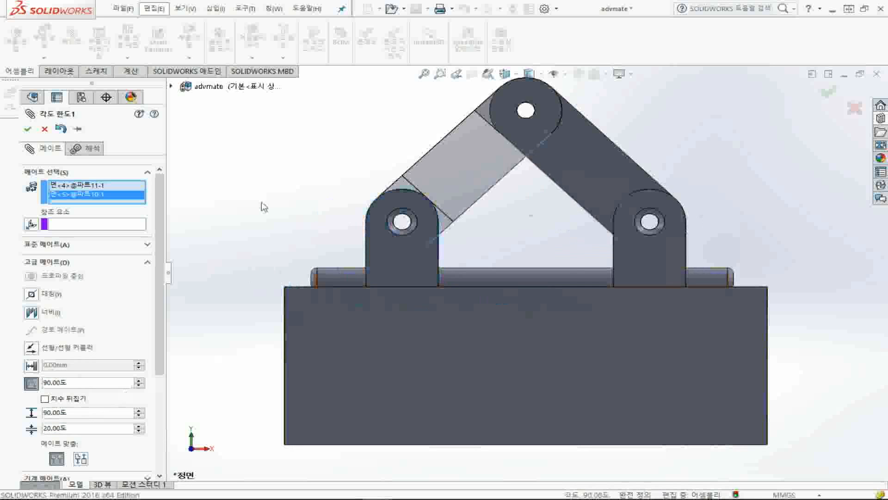
left_click(28, 129)
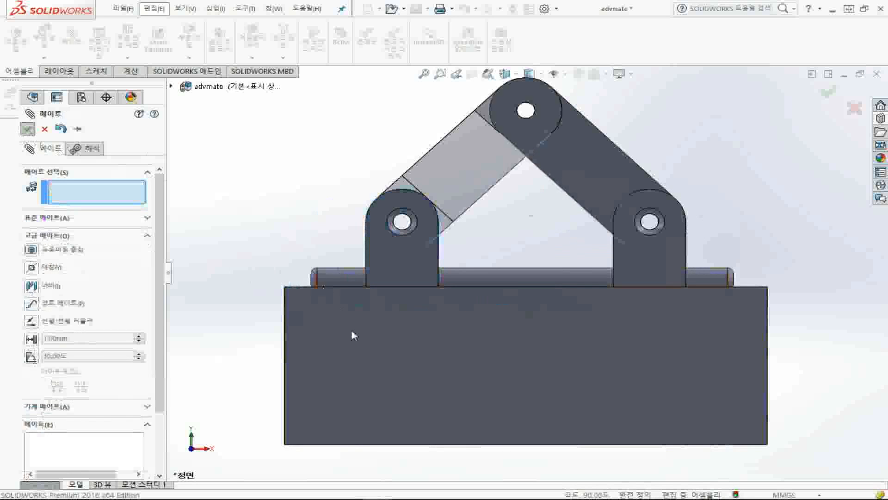
key("Escape")
left_click(493, 346)
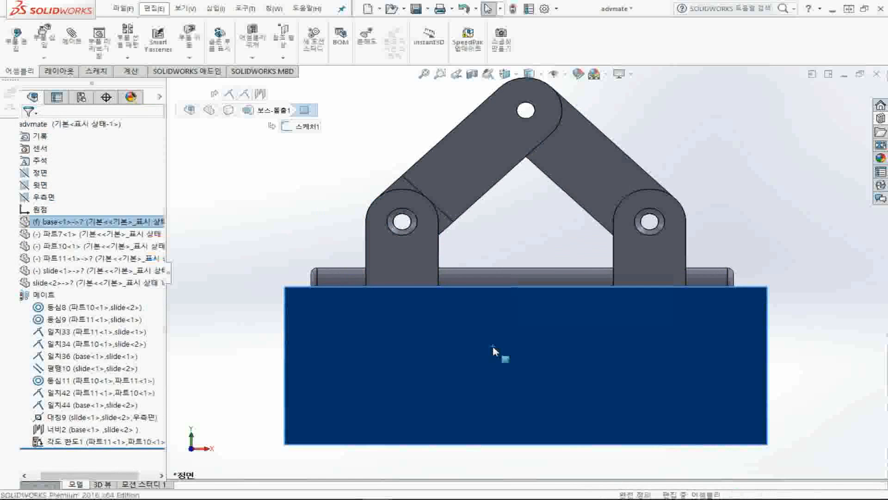
key("f")
left_click(520, 252)
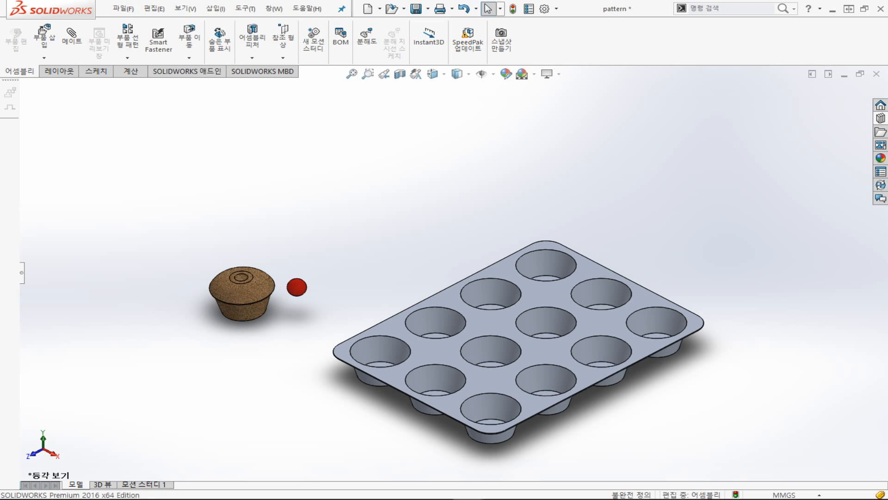
Mate the red ball's spherical face concentric with the round recess on top of the cupcake
left_click(21, 272)
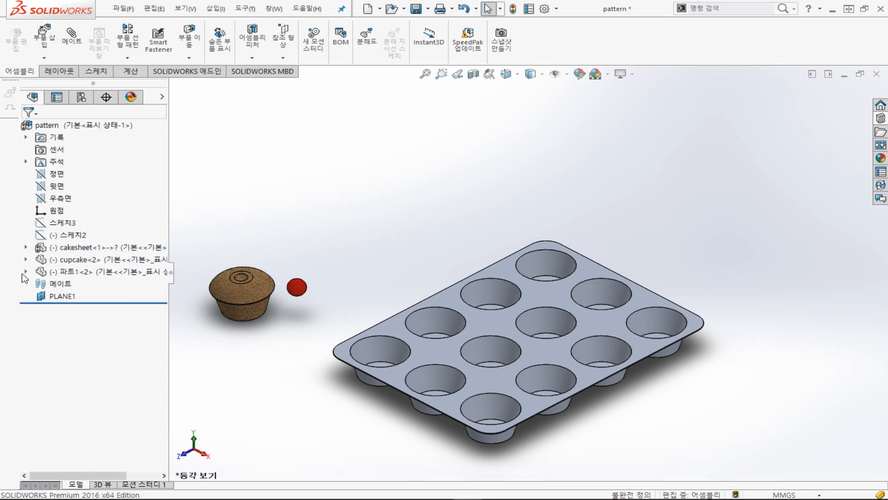
left_click(71, 42)
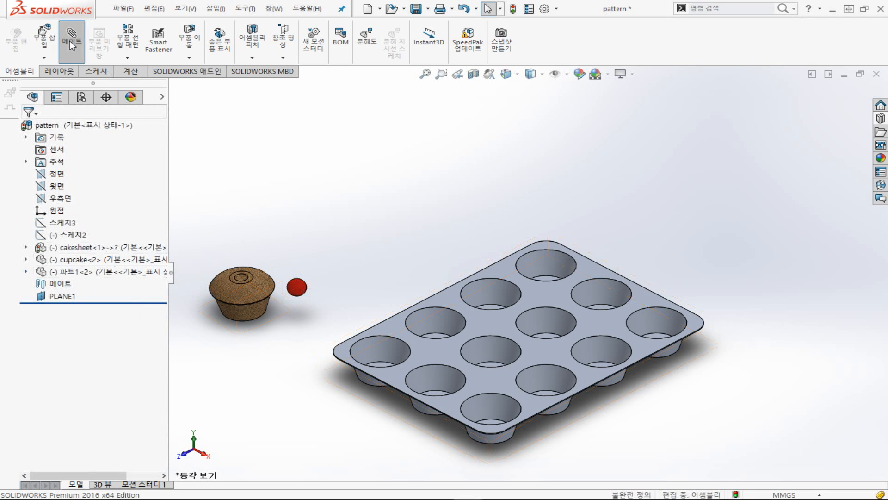
left_click(287, 280)
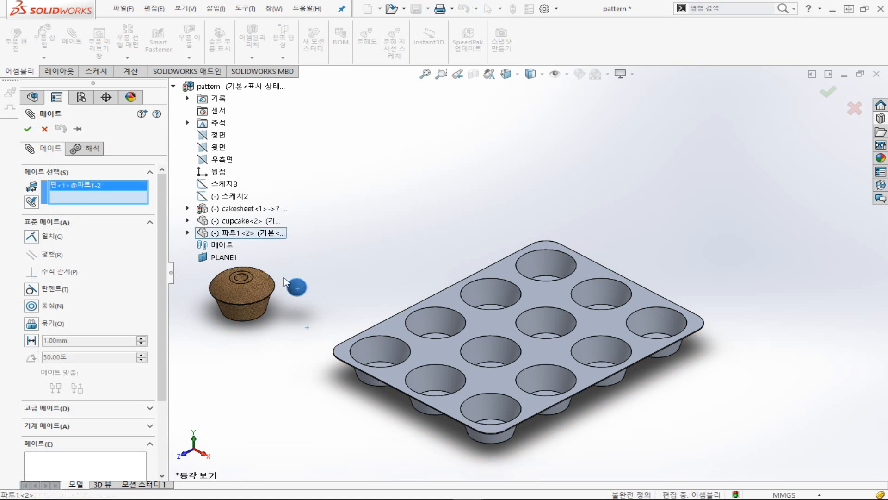
left_click(243, 277)
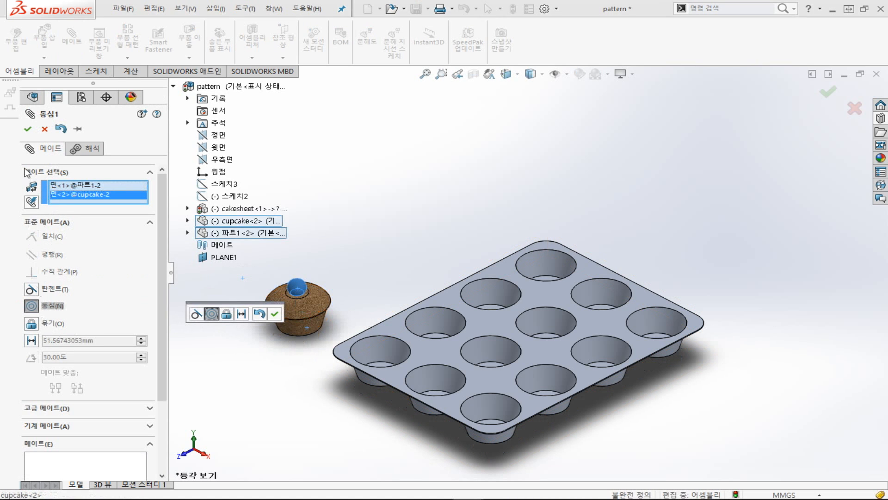
left_click(29, 130)
left_click(29, 130)
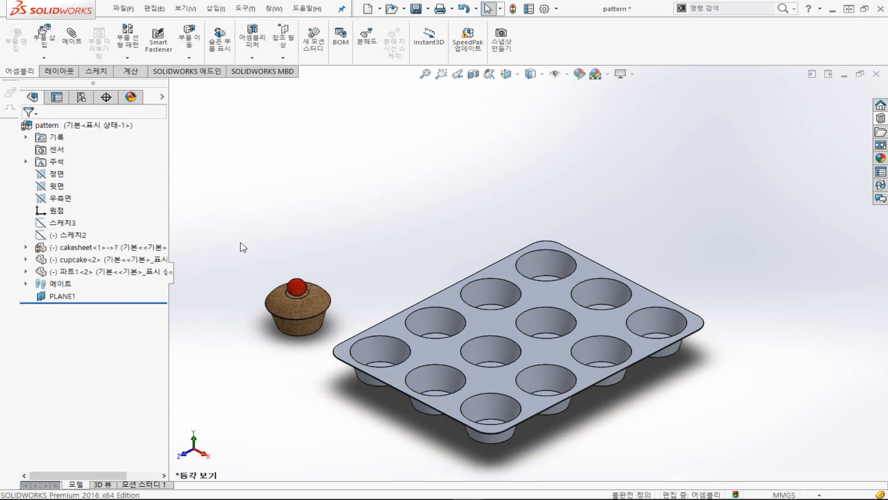
Test the concentric mate by moving the cupcake and ball together, examining the joint up close and from the side
left_click(171, 274)
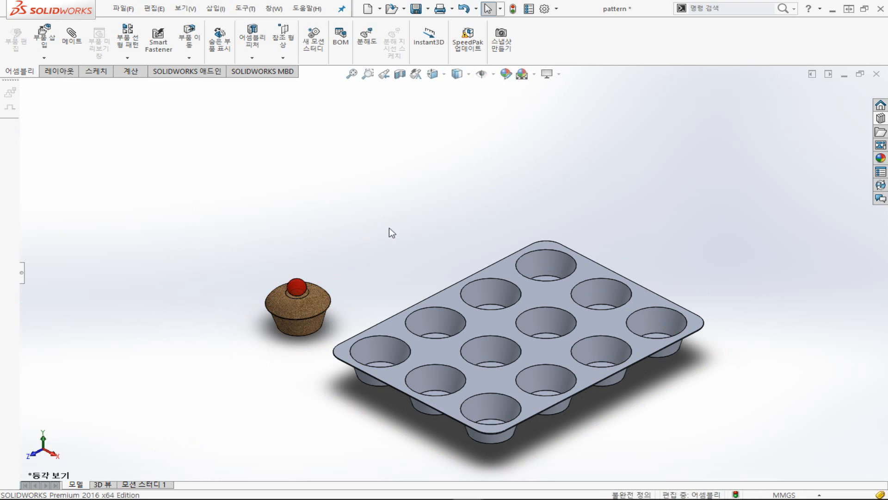
left_click_drag(301, 309, 273, 245)
scroll(296, 232, "down", 6)
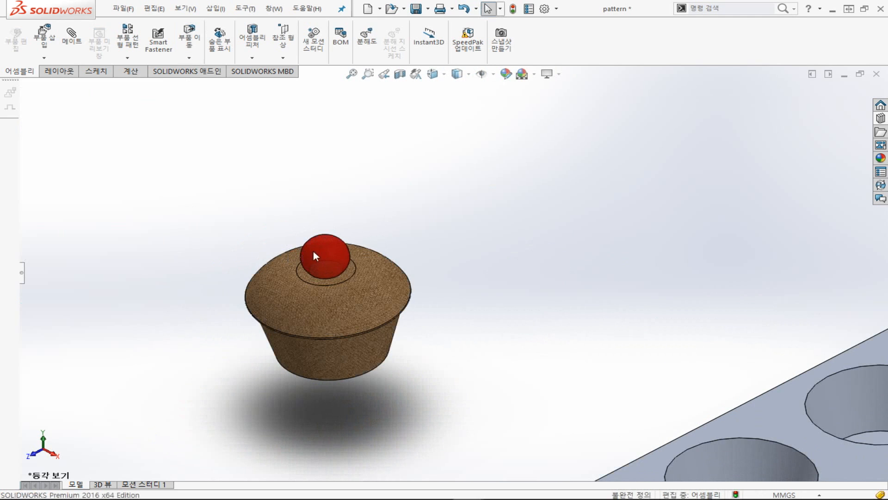
left_click(330, 261)
middle_click_drag(410, 337, 407, 278)
left_click(470, 218)
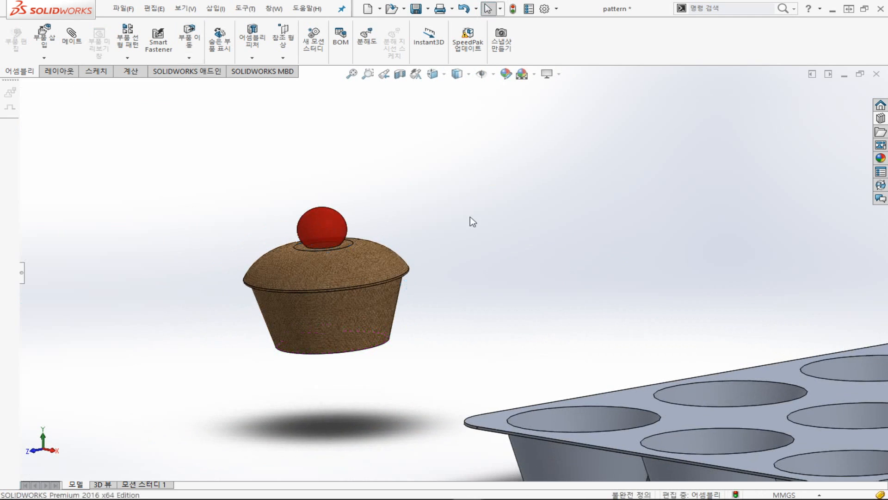
mouse_move(314, 231)
left_mouse_down()
mouse_move(315, 202)
mouse_move(324, 233)
left_mouse_up()
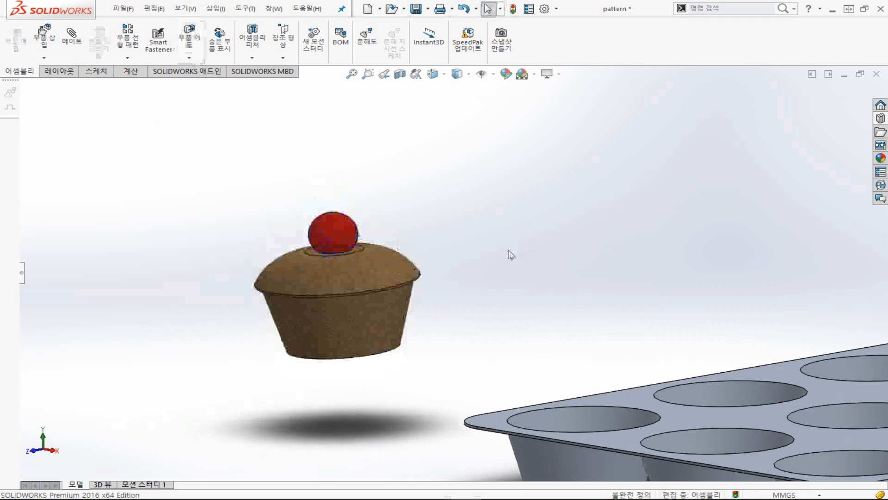
key("ctrl+7")
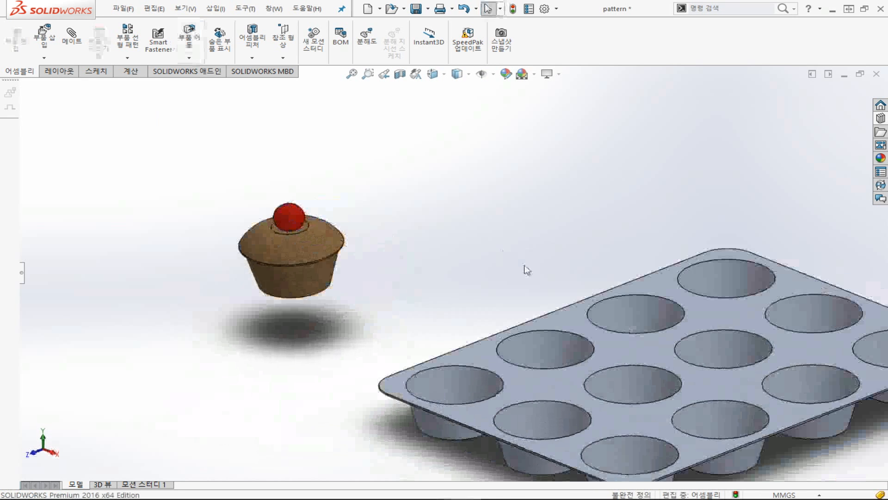
left_click(523, 271)
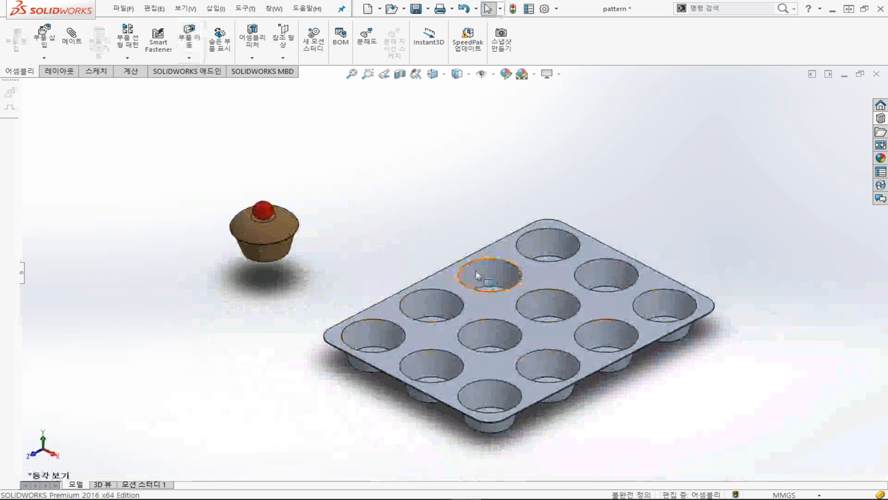
left_click(272, 297)
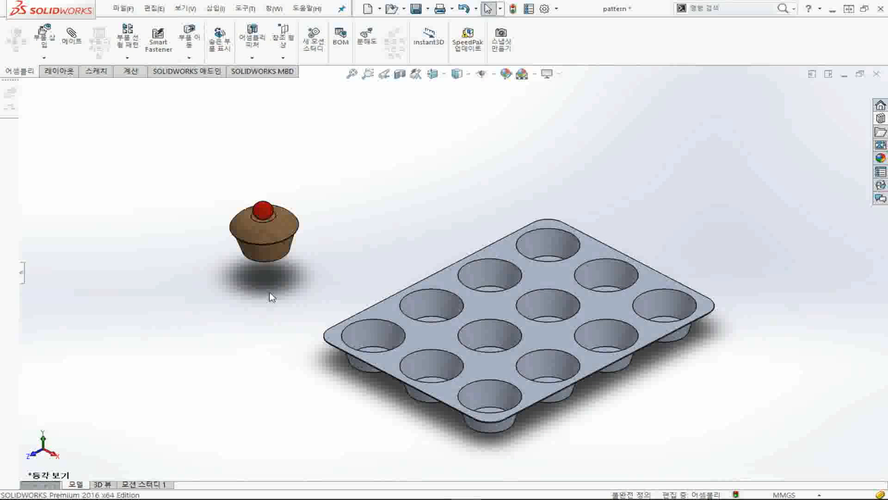
left_click(22, 273)
left_click(72, 35)
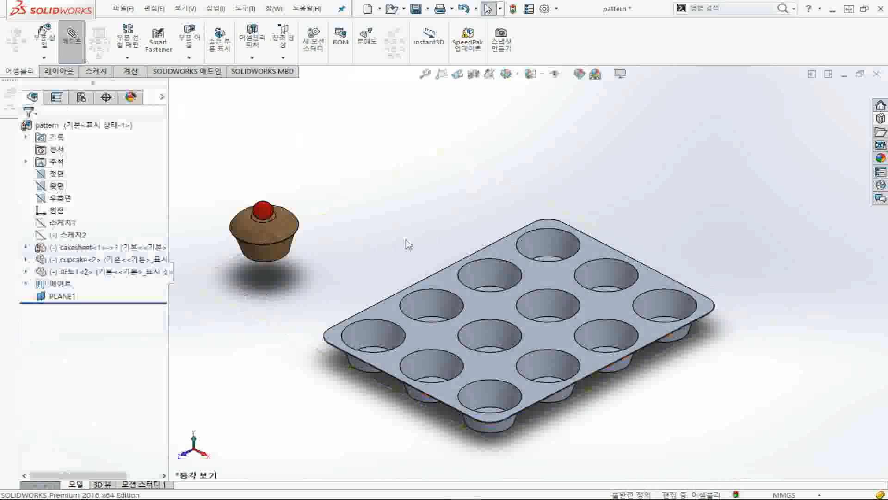
left_click(276, 253)
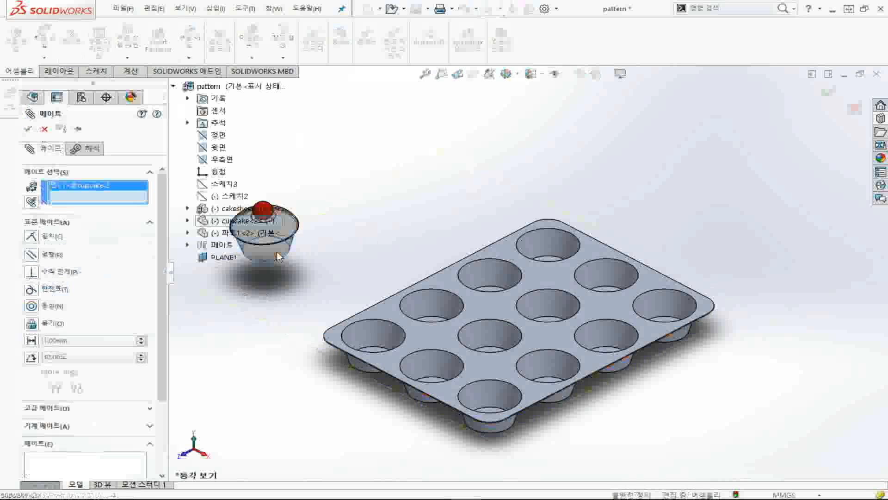
left_click(380, 336)
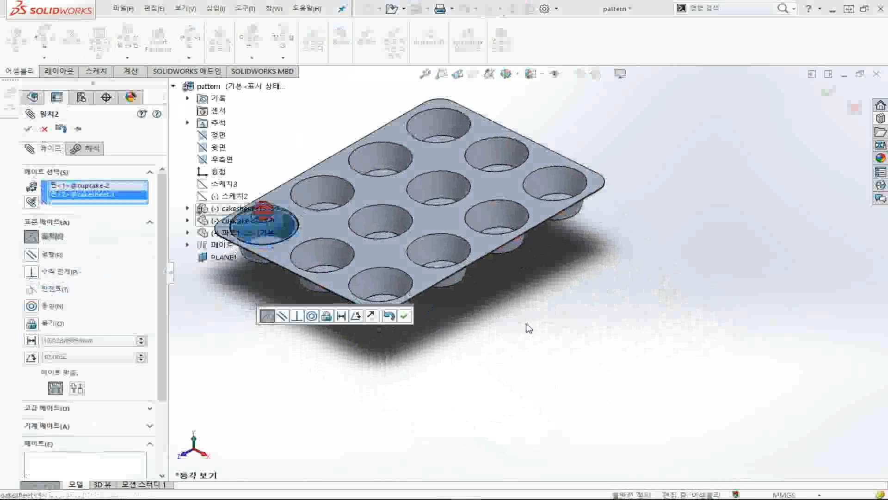
key("Escape")
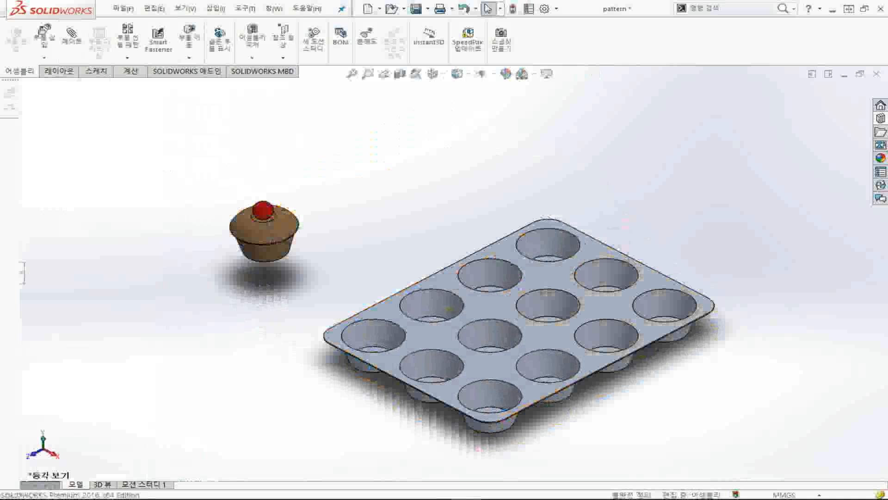
Mate the cupcake's tapered side face coincident with the inner wall of the cake sheet's nearest corner cup
left_click(23, 271)
left_click(278, 259)
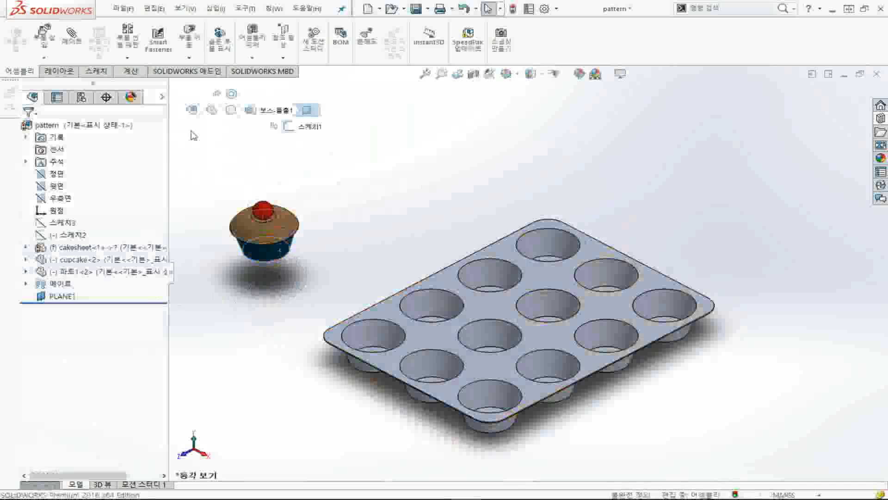
left_click(75, 45)
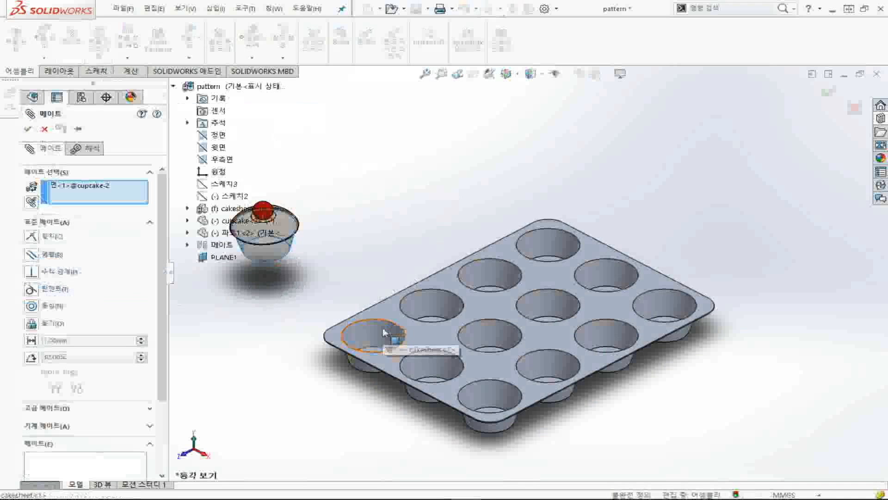
left_click(356, 327)
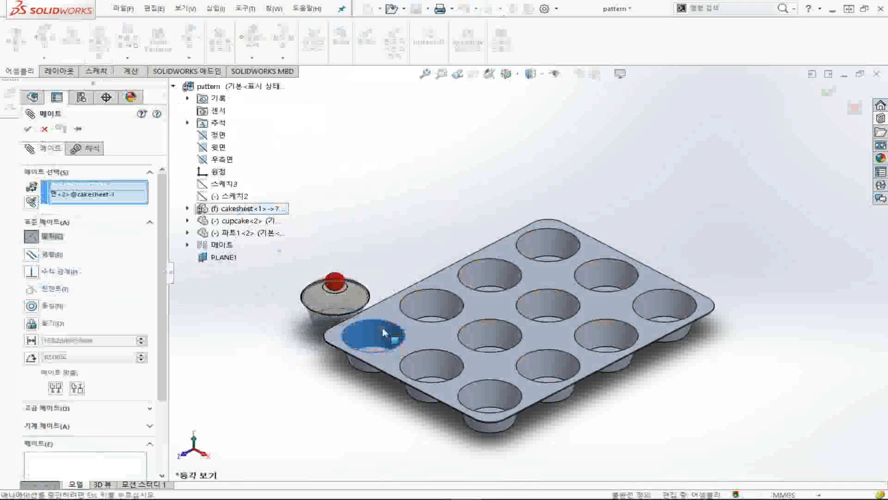
left_click(27, 129)
left_click(27, 129)
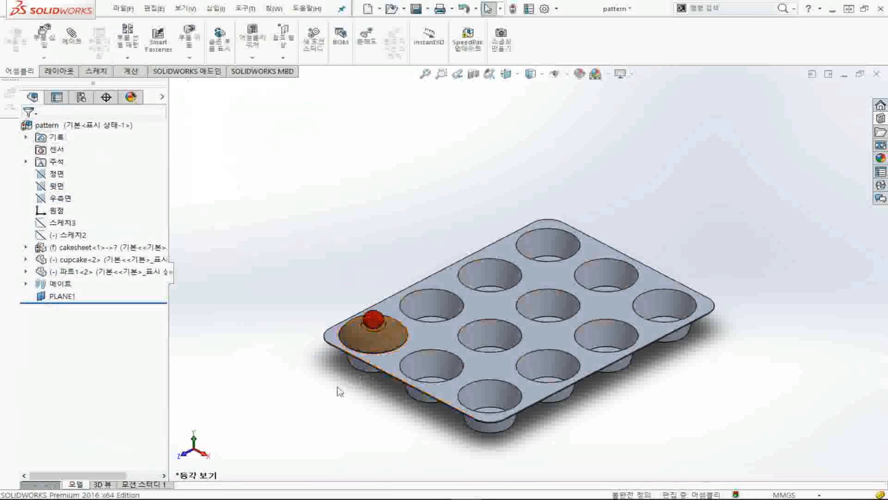
Test whether the seated cupcake can be moved and examine its fit in the cake sheet from the side
key("f")
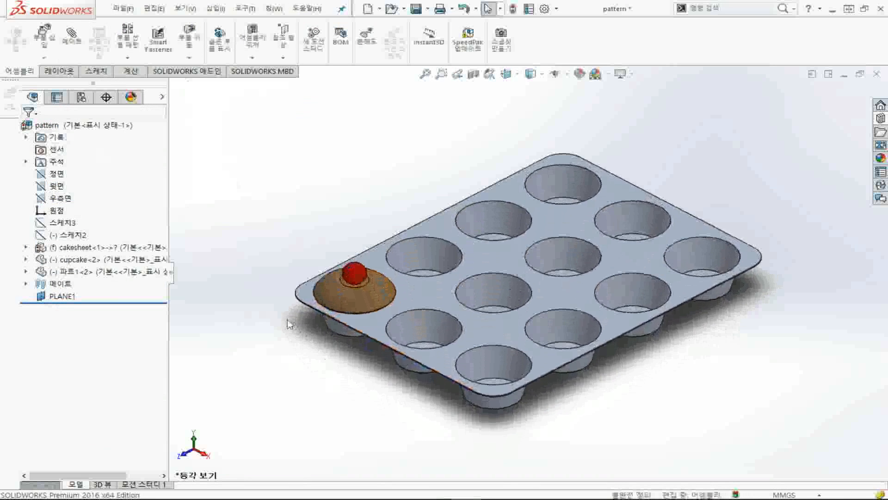
left_click(178, 278)
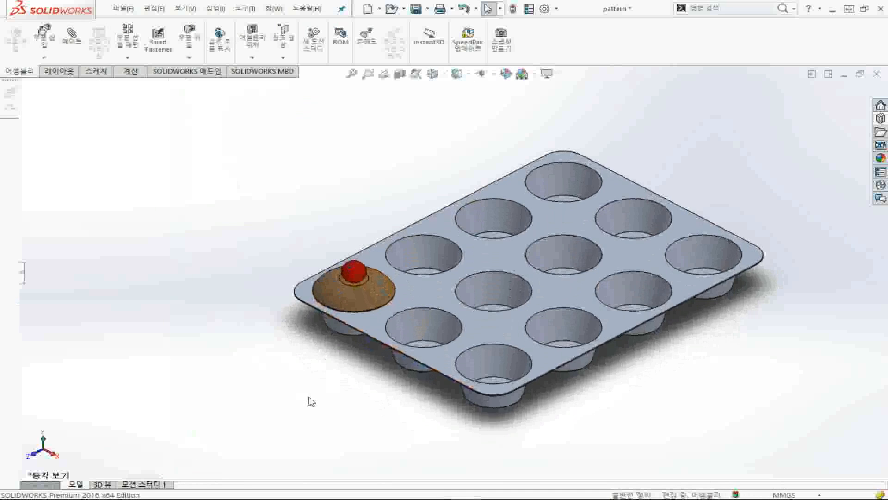
left_click_drag(362, 292, 362, 250)
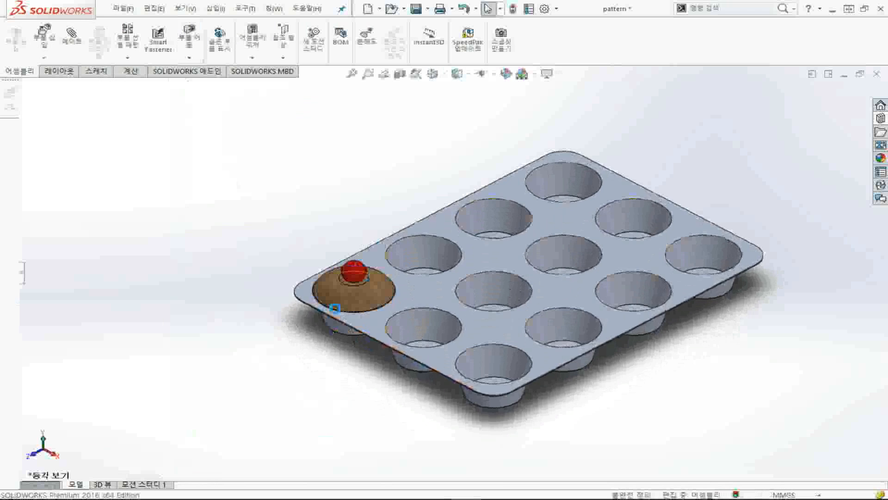
middle_click_drag(363, 371, 357, 256)
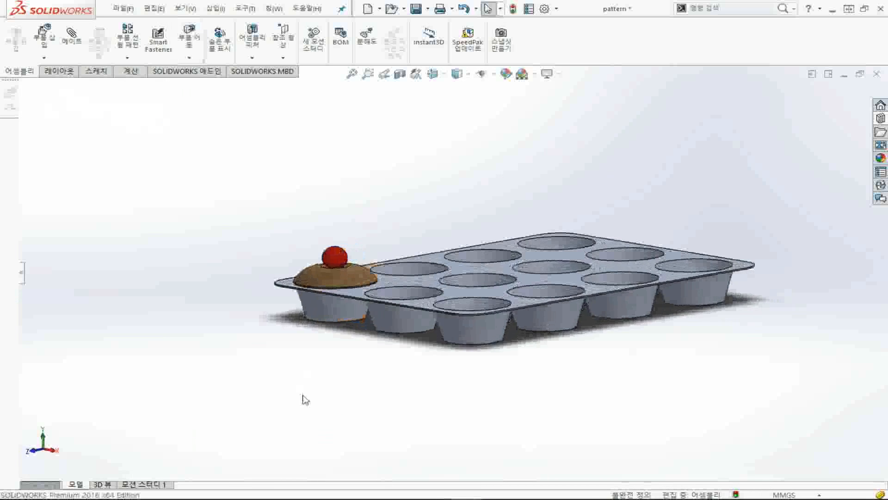
key("ctrl+7")
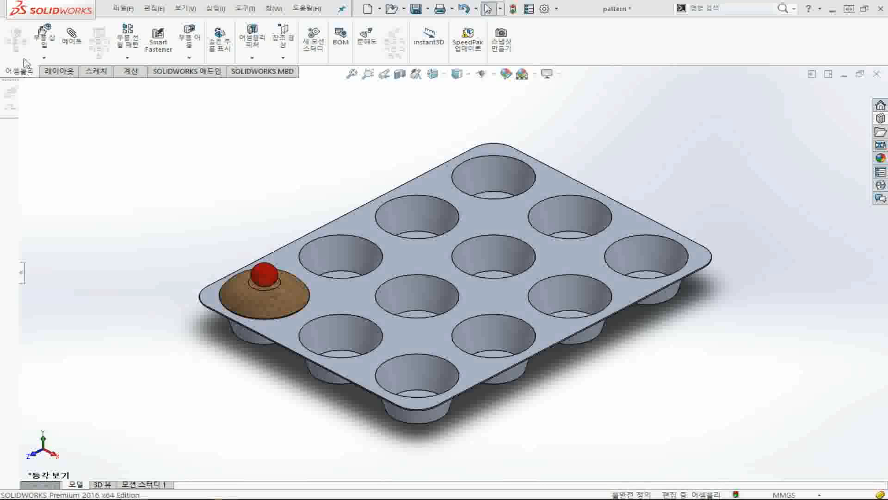
Start a linear component pattern with the cupcake and the red ball as the components to pattern
left_click(133, 38)
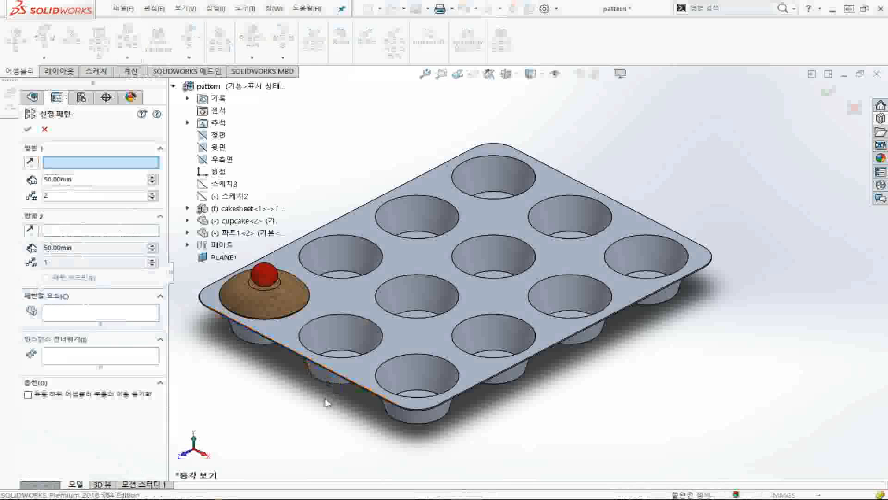
left_click(173, 86)
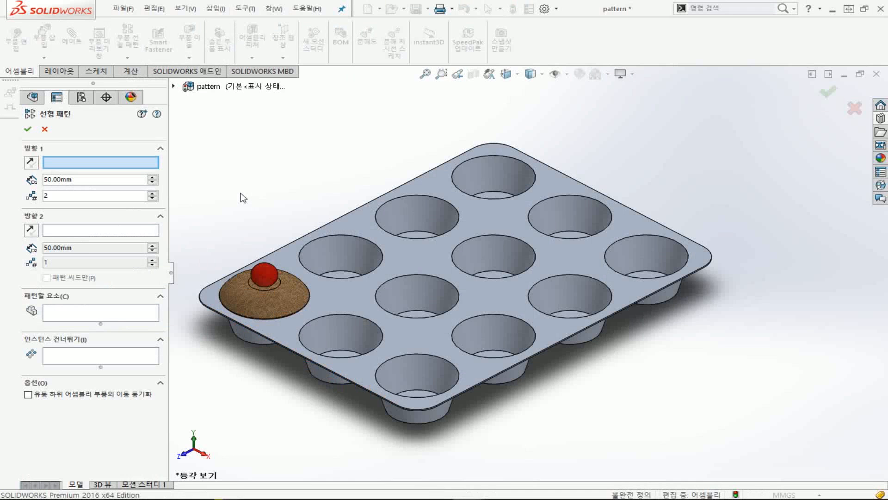
left_click(132, 313)
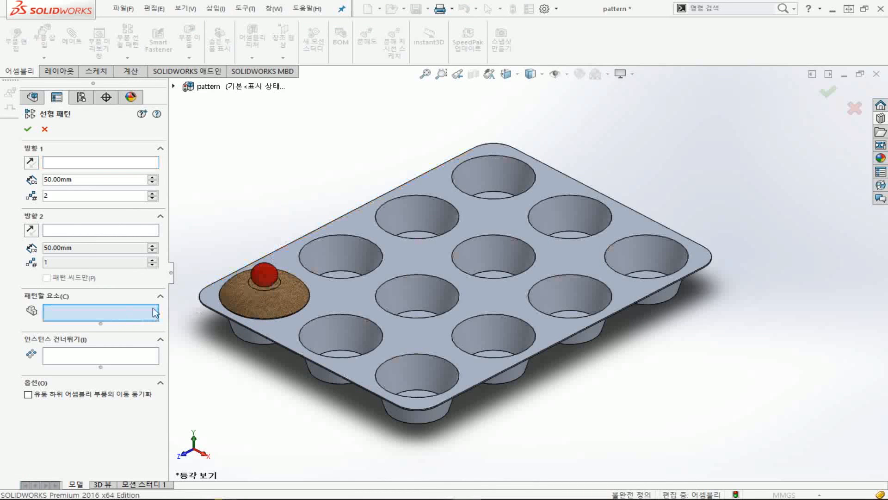
left_click(245, 296)
left_click(255, 303)
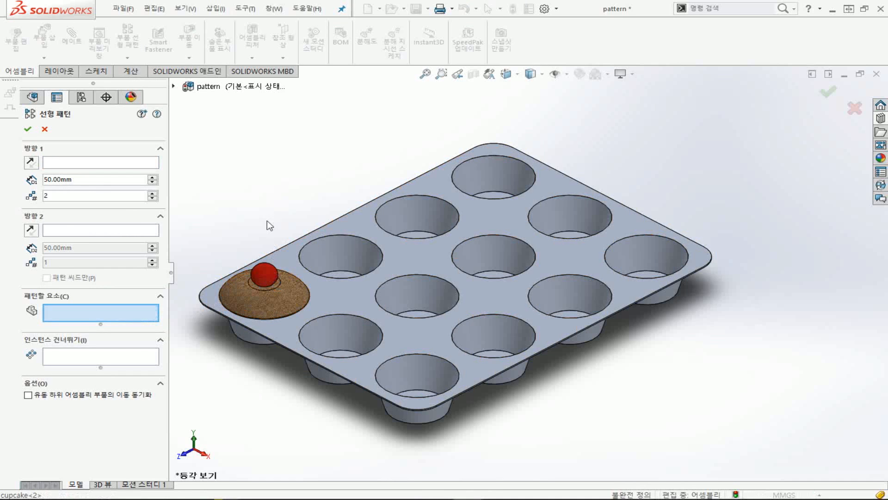
left_click(259, 306)
middle_click_drag(259, 307, 264, 269)
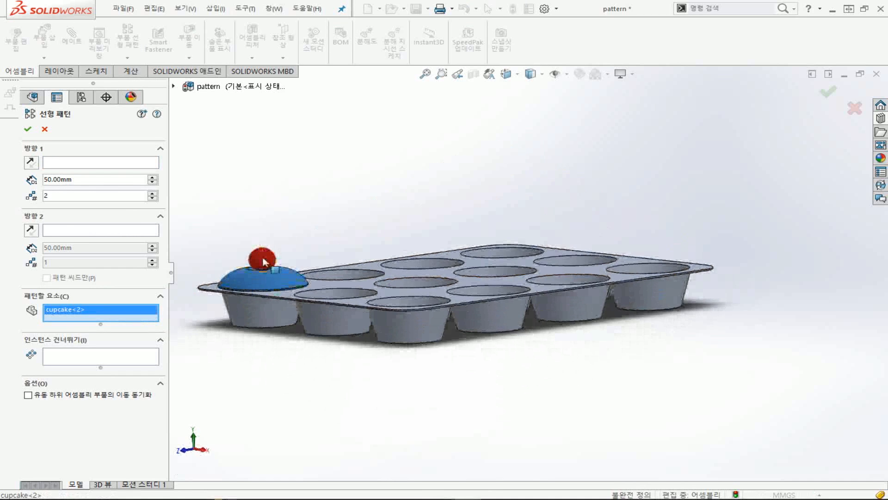
left_click(265, 262)
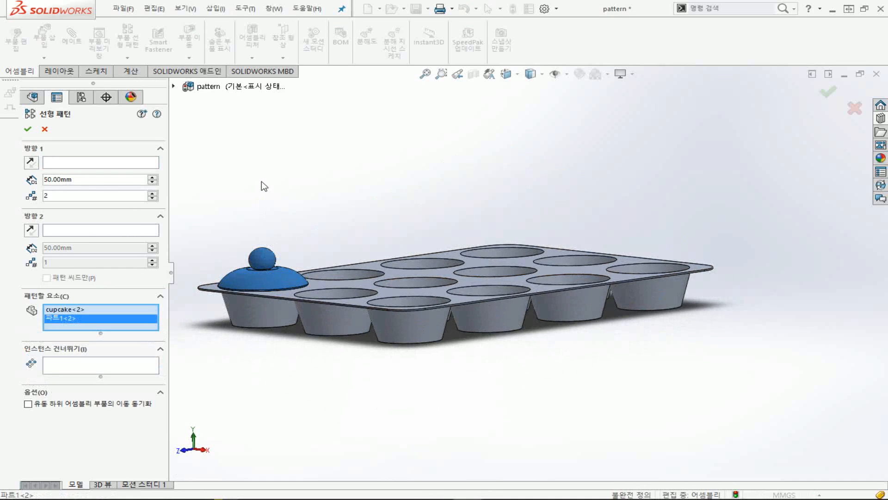
key("ctrl+7")
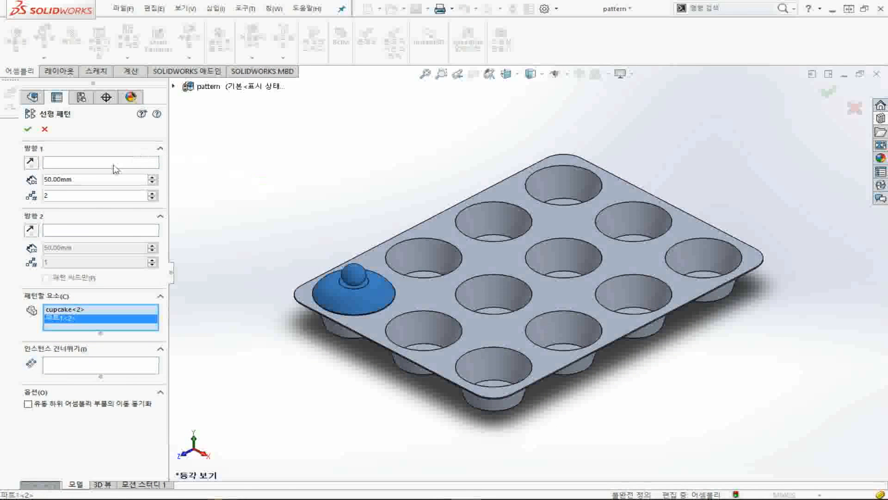
Set the pattern's first direction along the cake sheet's long edge beside the cupcake and reverse it to run across the cups
left_click(65, 163)
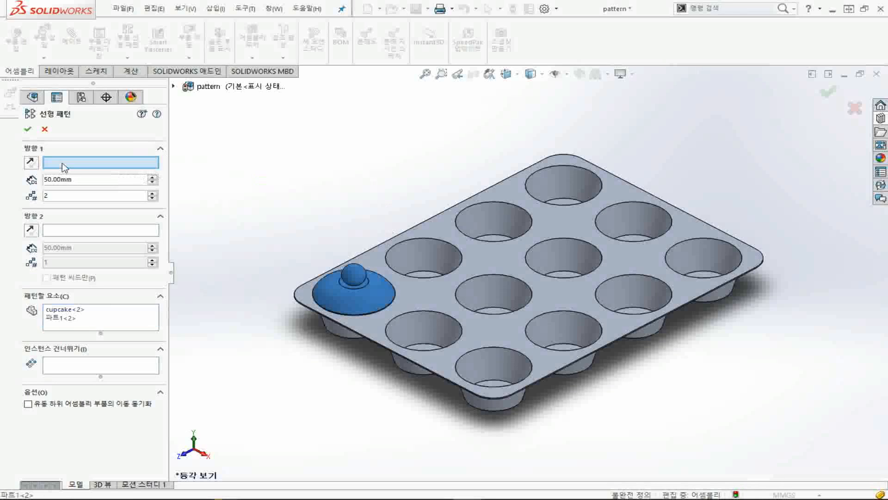
left_click(420, 223)
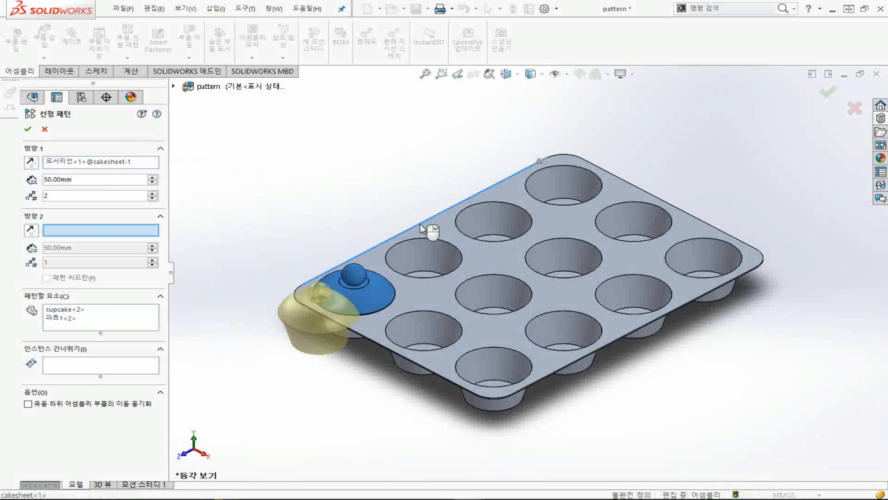
left_click(31, 162)
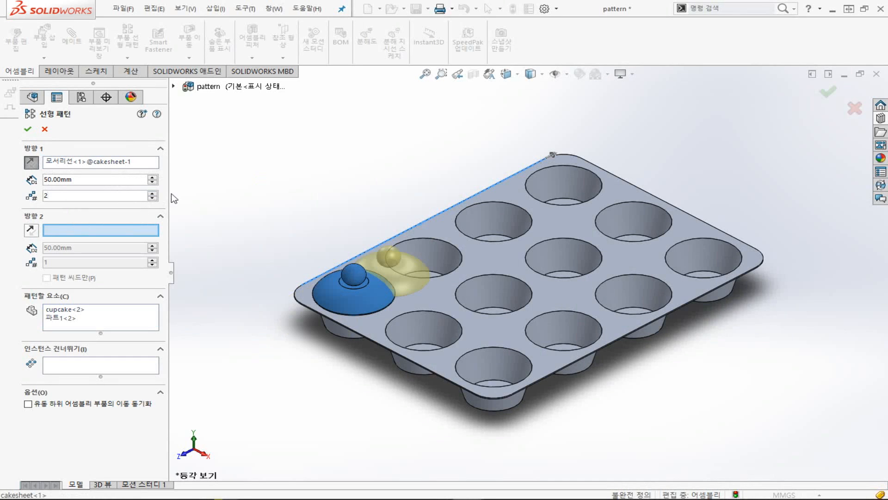
Set the first pattern direction to 4 instances spaced 100 mm apart along the cake sheet's long edge
left_click(153, 193)
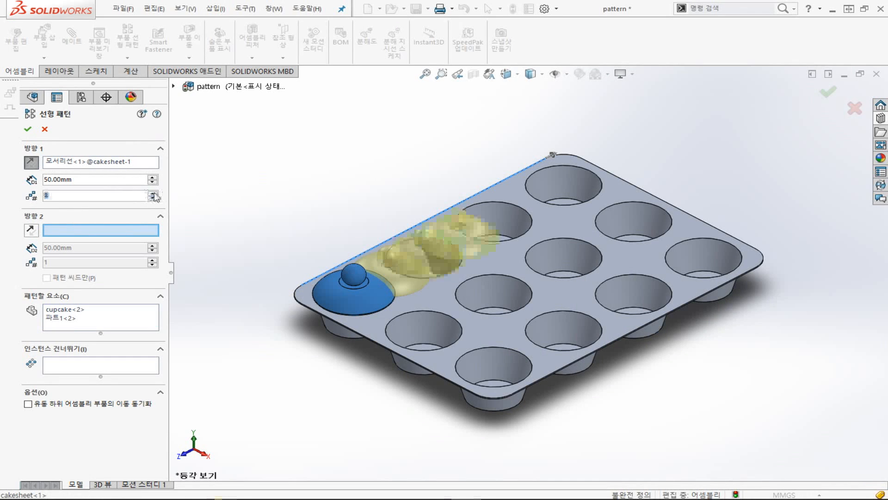
left_click(151, 178)
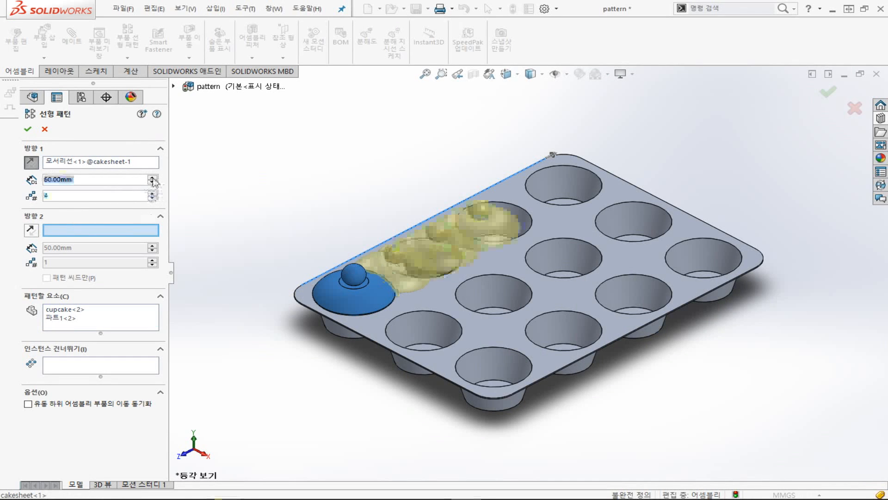
left_click(152, 178)
left_click(151, 177)
left_click(152, 177)
left_click(152, 177)
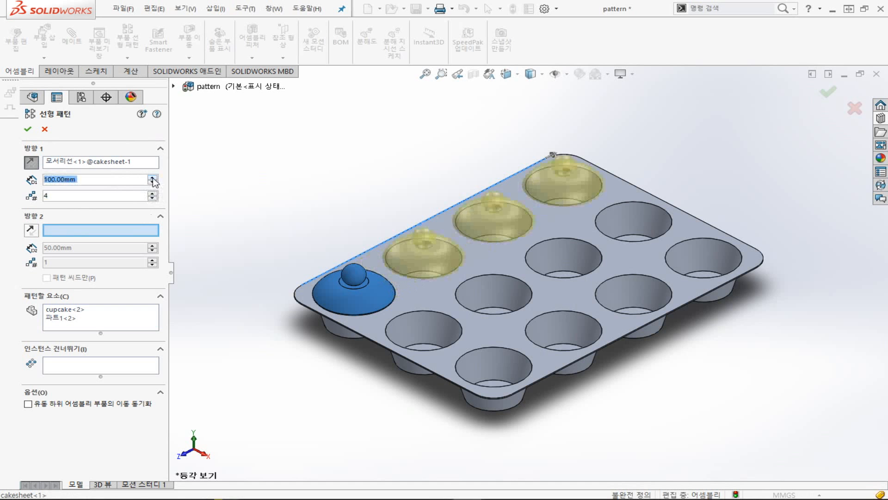
Set the second pattern direction along the cake sheet's short edge with 3 instances at 100 mm spacing, and create the pattern
middle_click_drag(465, 241, 472, 311)
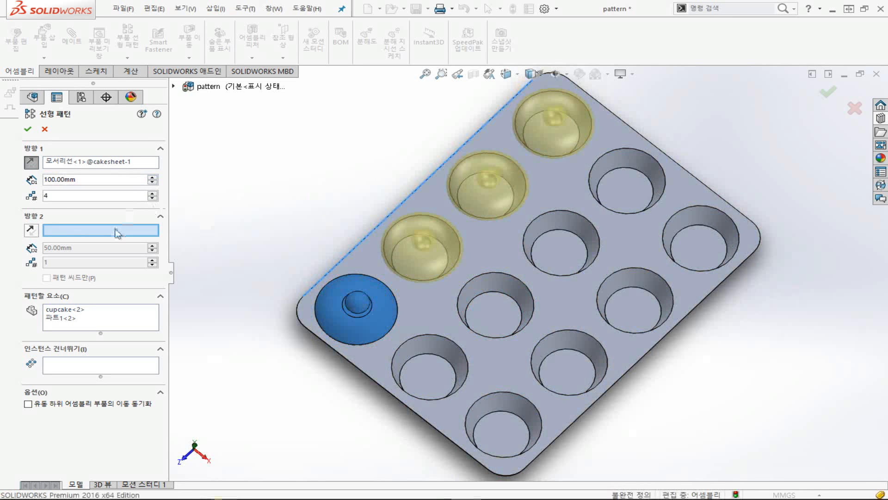
left_click(376, 385)
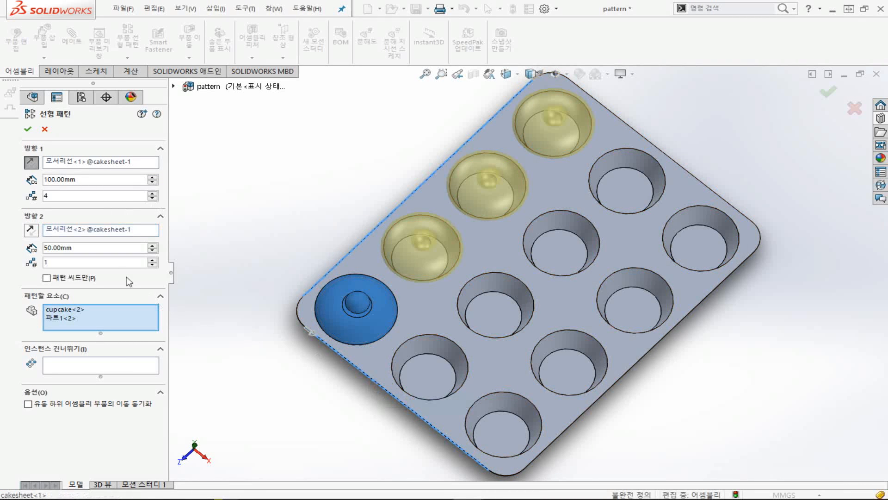
left_click(152, 260)
left_click(152, 260)
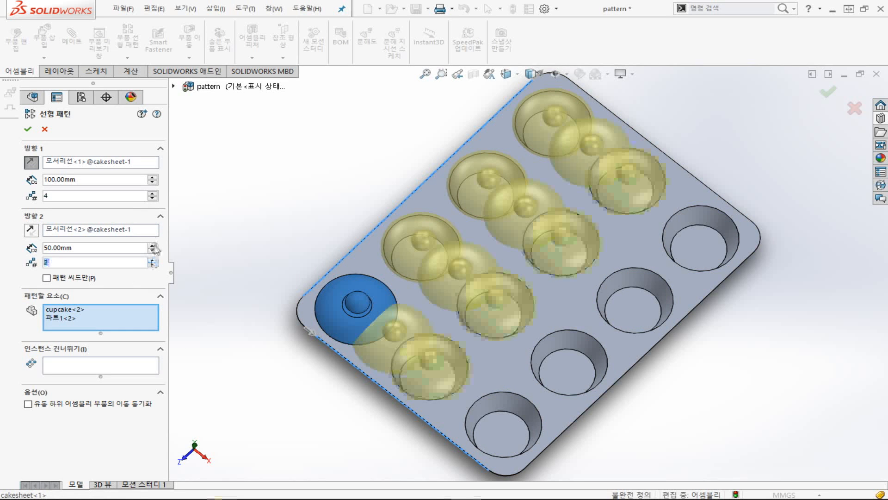
left_click(153, 246)
left_click(153, 246)
left_click(153, 246)
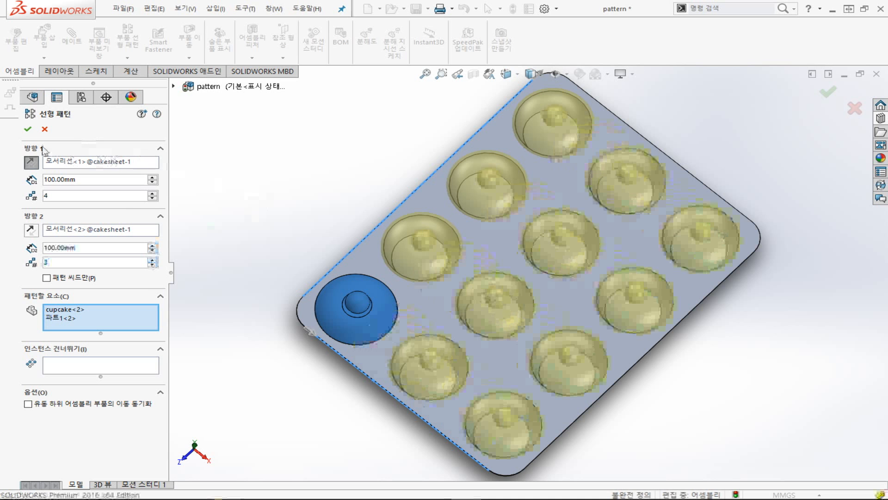
left_click(29, 133)
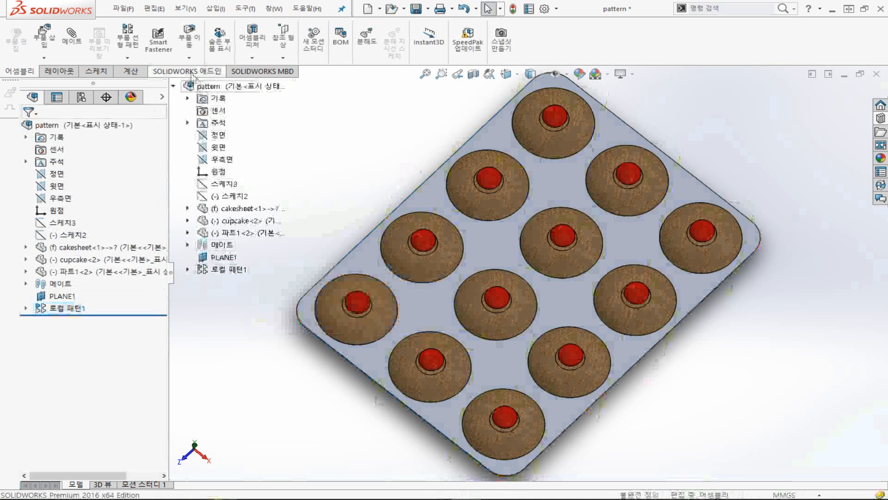
left_click(179, 86)
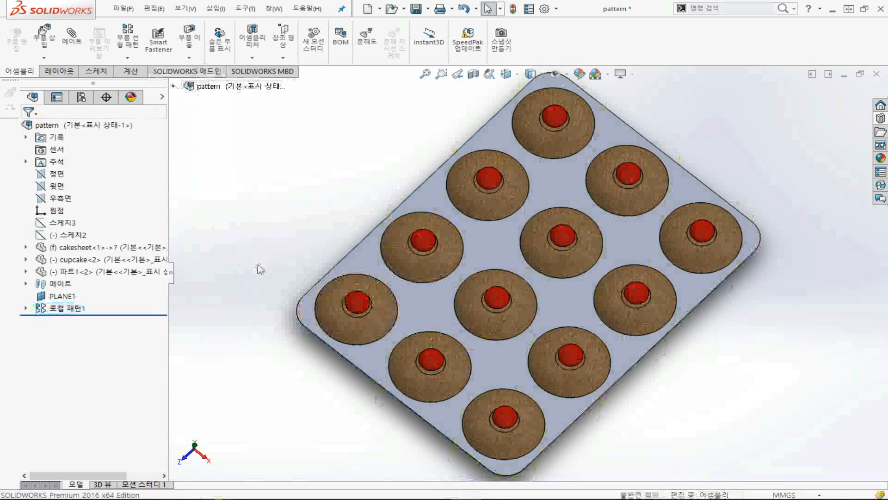
key("ctrl+7")
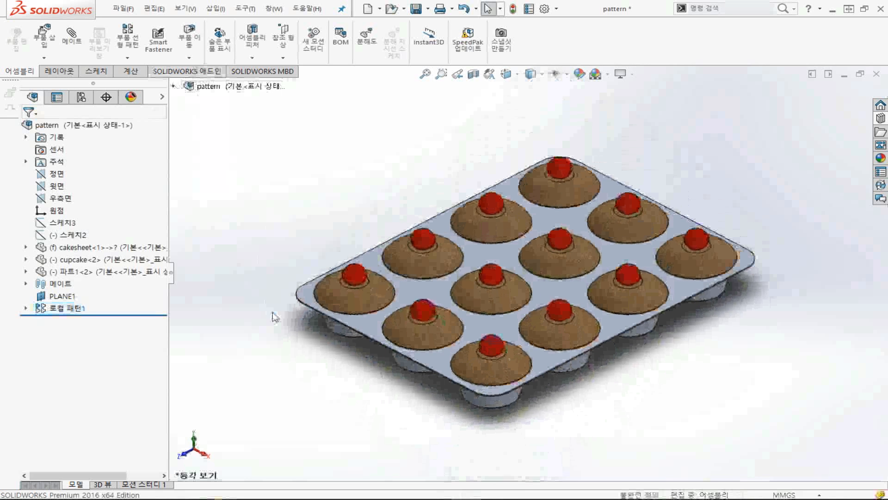
Edit the linear pattern to skip the two instances beside the seed, the third in the middle row, and the corner diagonally opposite the seed
right_click(74, 309)
left_click(83, 238)
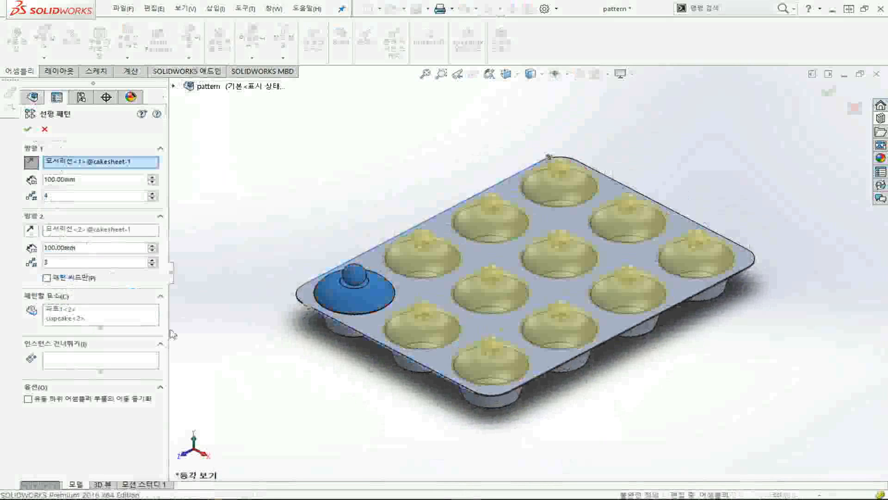
left_click(86, 361)
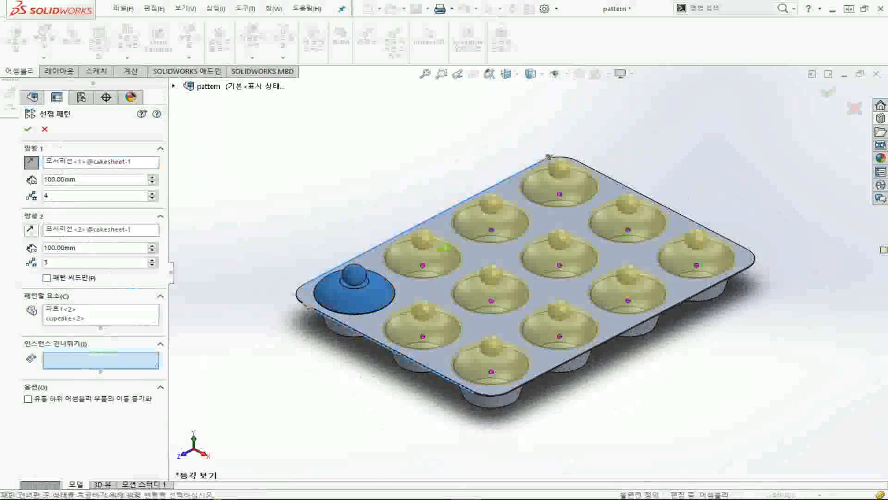
left_click(423, 336)
left_click(422, 265)
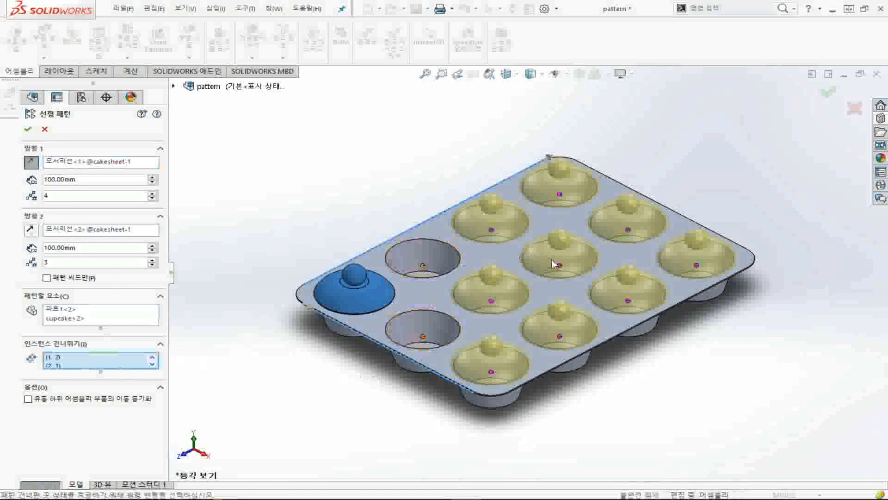
left_click(560, 266)
left_click(696, 266)
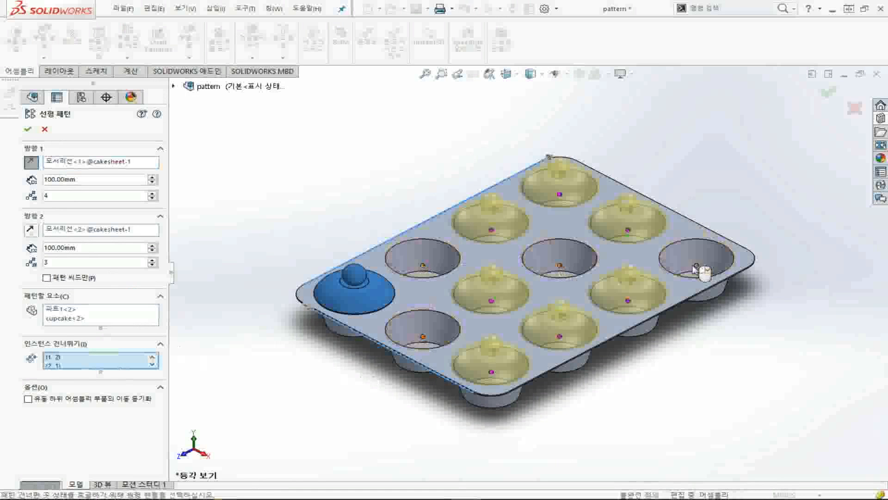
left_click(28, 129)
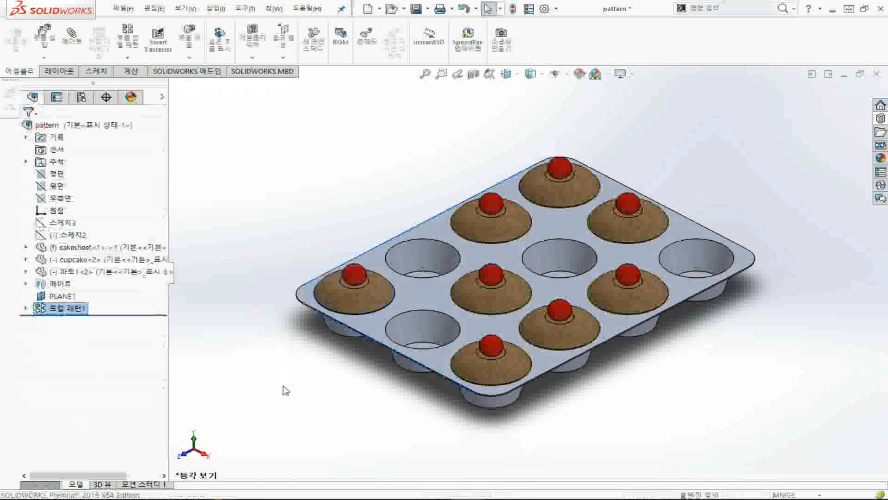
left_click(171, 277)
key("f")
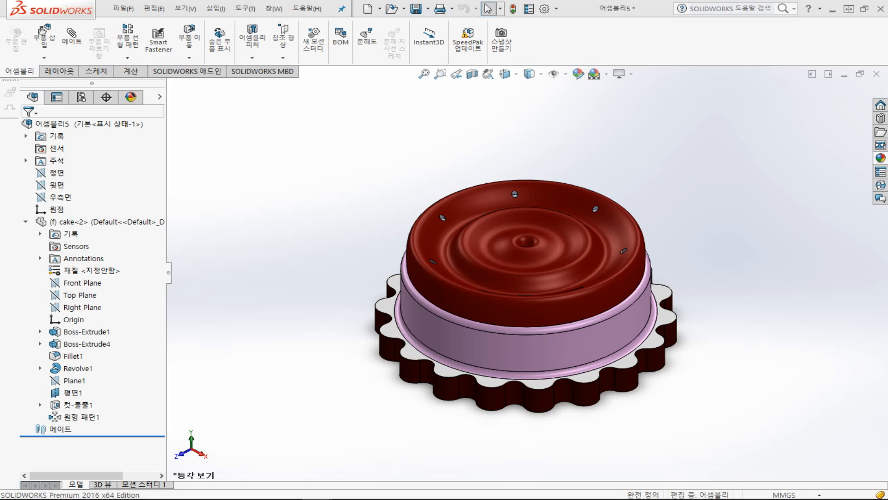
Insert one candle from the design library's cake--6.snapshot.1 folder into the cake assembly, above the cake
left_click(881, 119)
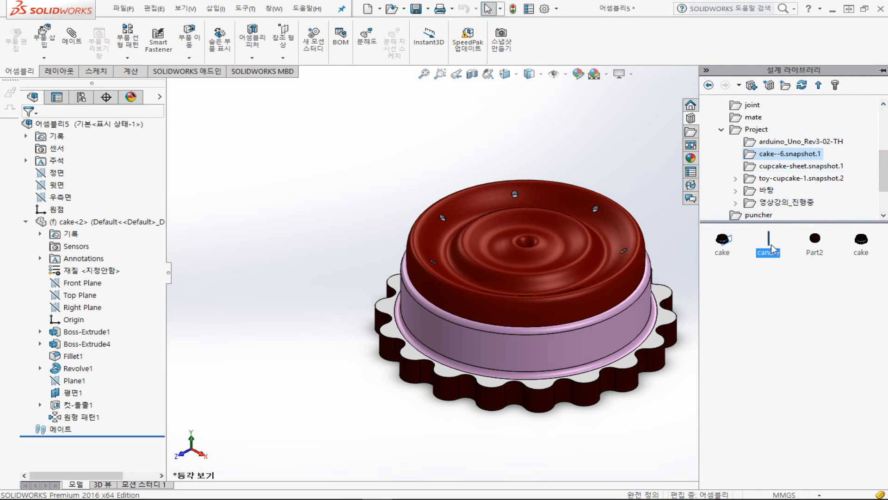
left_click_drag(769, 240, 408, 138)
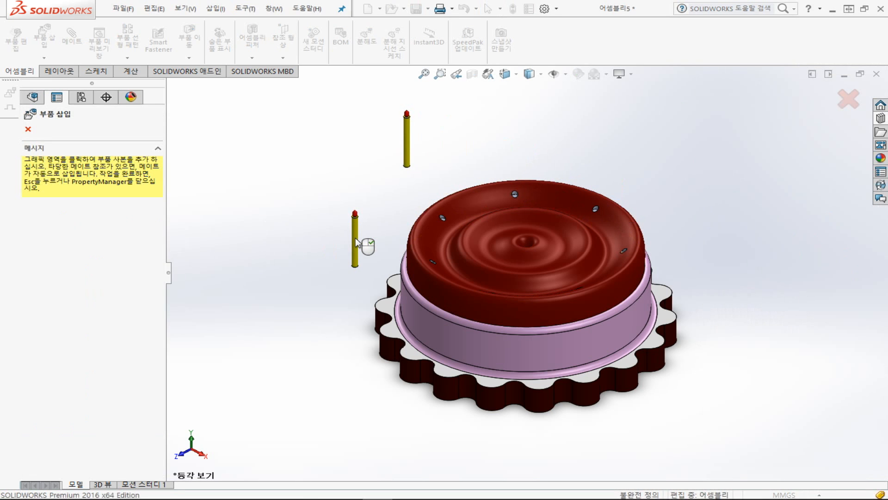
key("Escape")
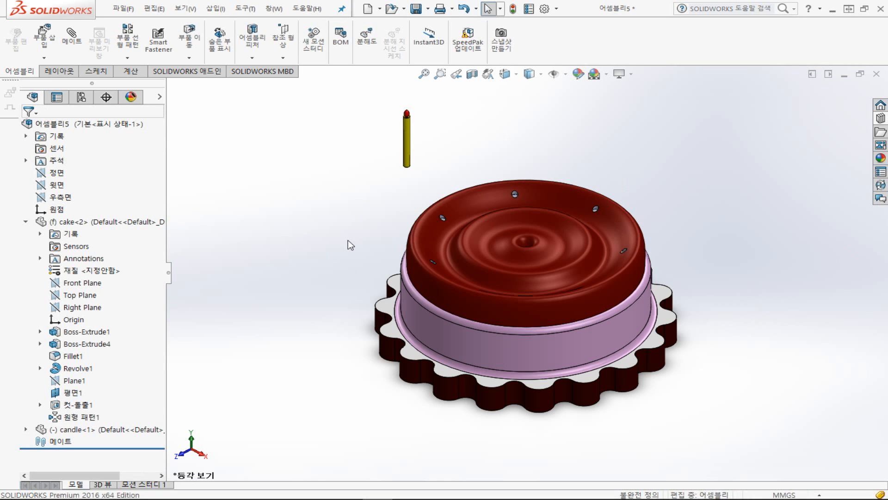
Mate the candle's cylindrical face concentric with the wall of the small candle hole at the cake top's back-left edge
scroll(591, 442, "up", 1)
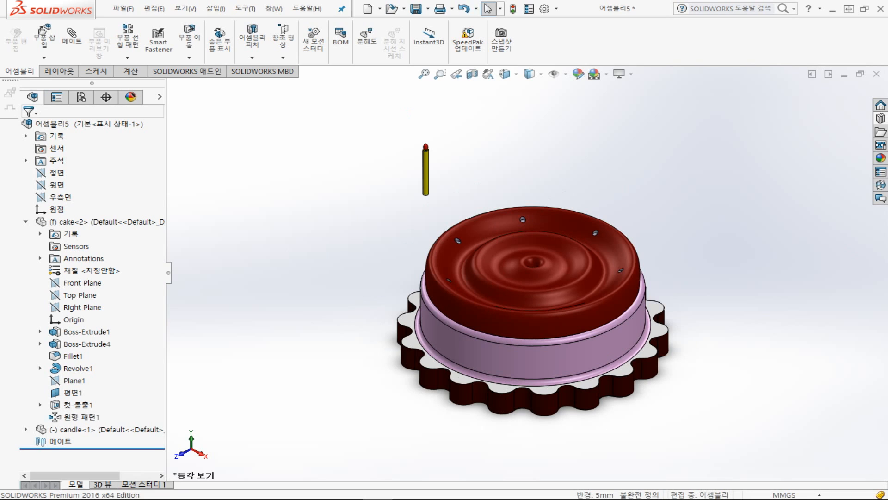
left_click(73, 45)
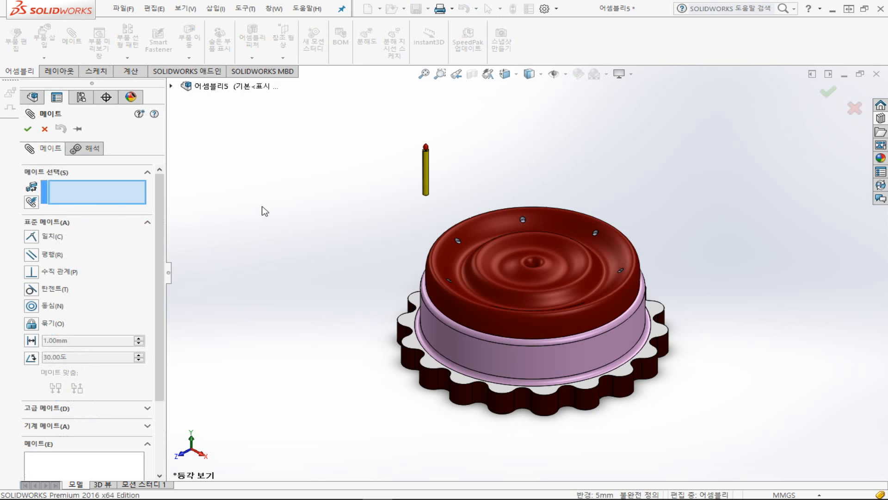
scroll(463, 252, "down", 10)
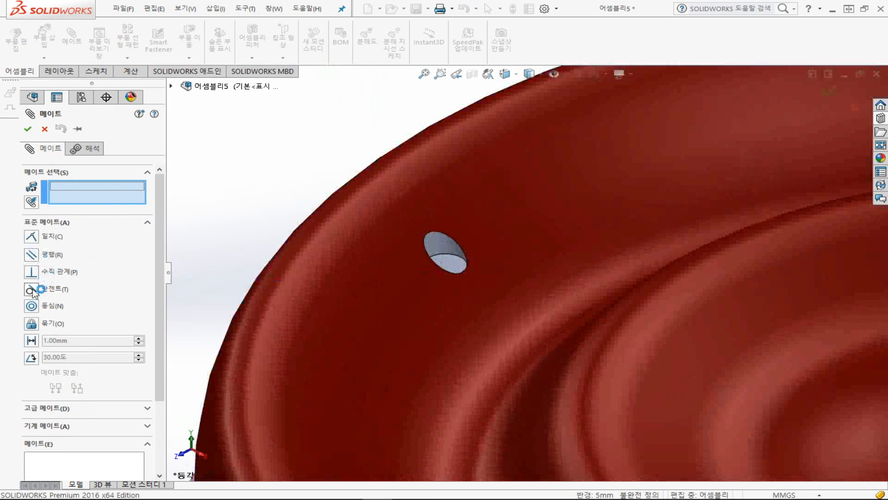
left_click(32, 306)
left_click(435, 242)
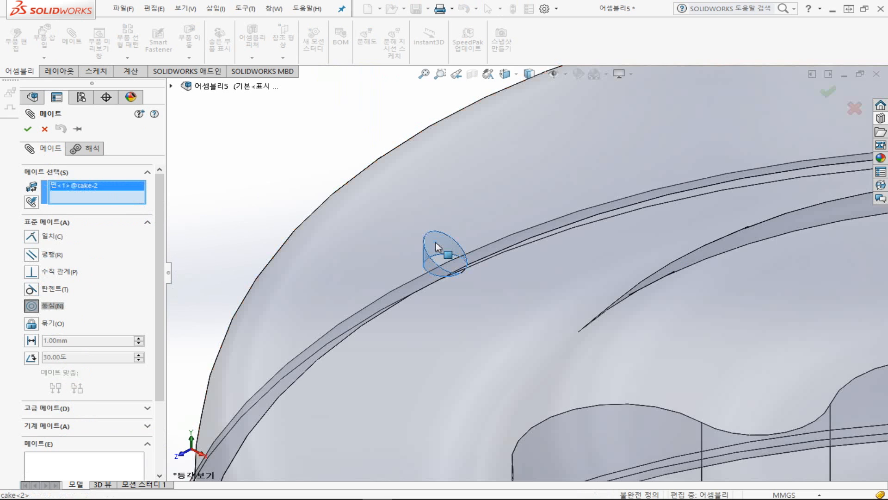
scroll(392, 159, "up", 8)
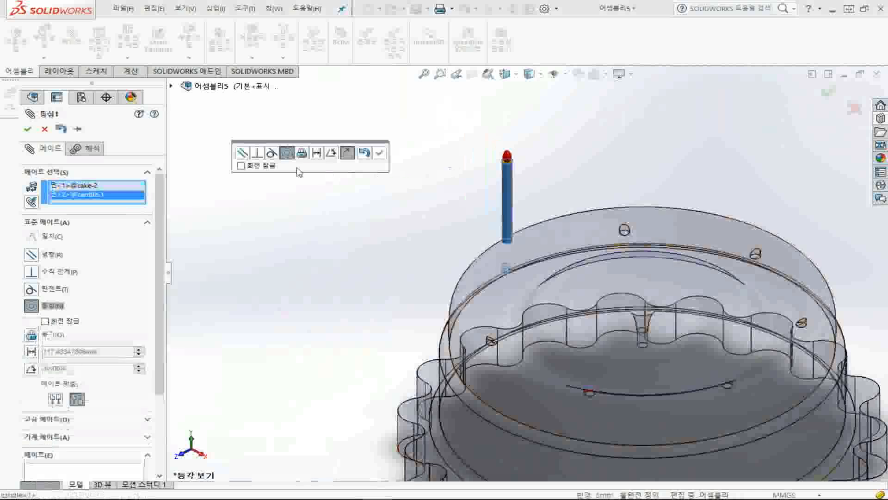
left_click(379, 154)
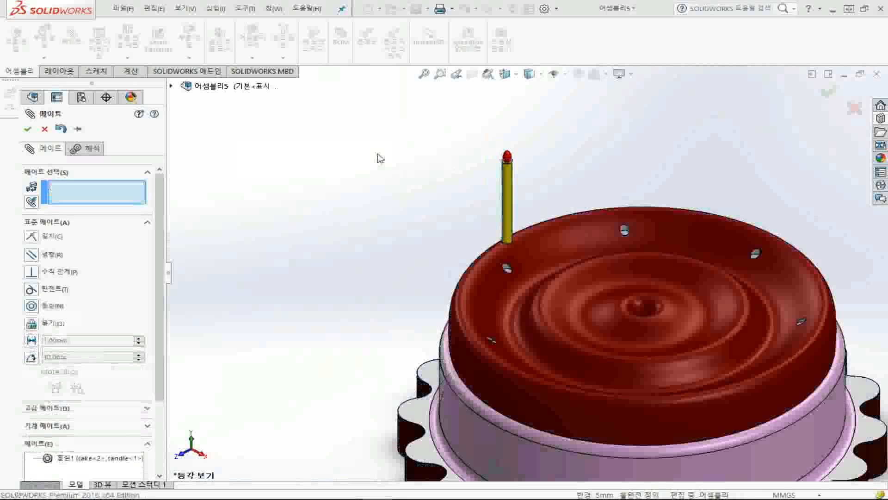
key("Escape")
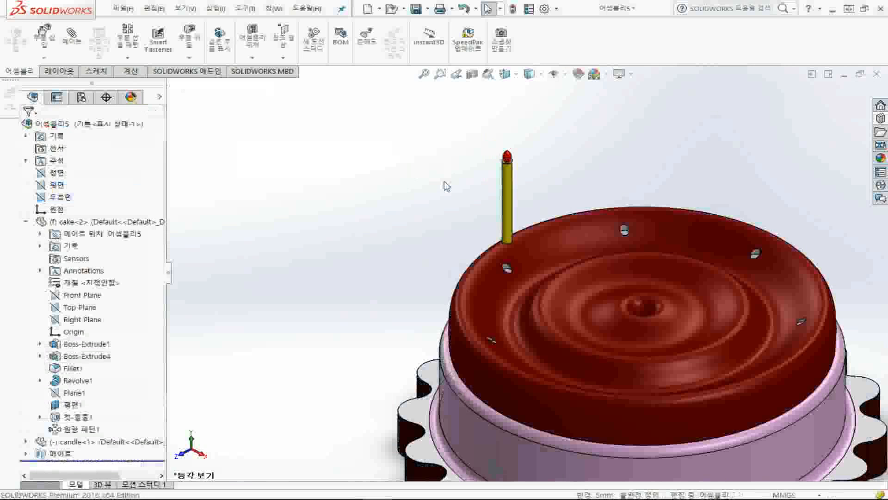
Mate the candle's bottom face coincident with the floor of its hole in the cake
scroll(592, 198, "down", 5)
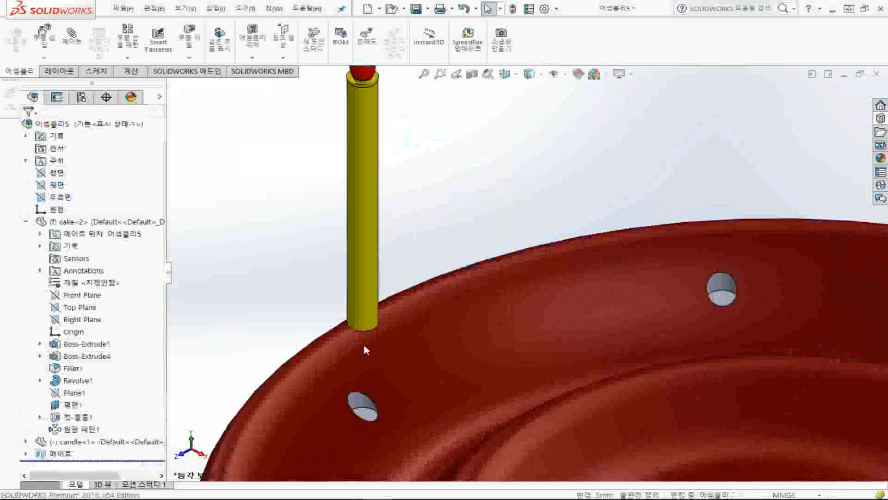
left_click(72, 36)
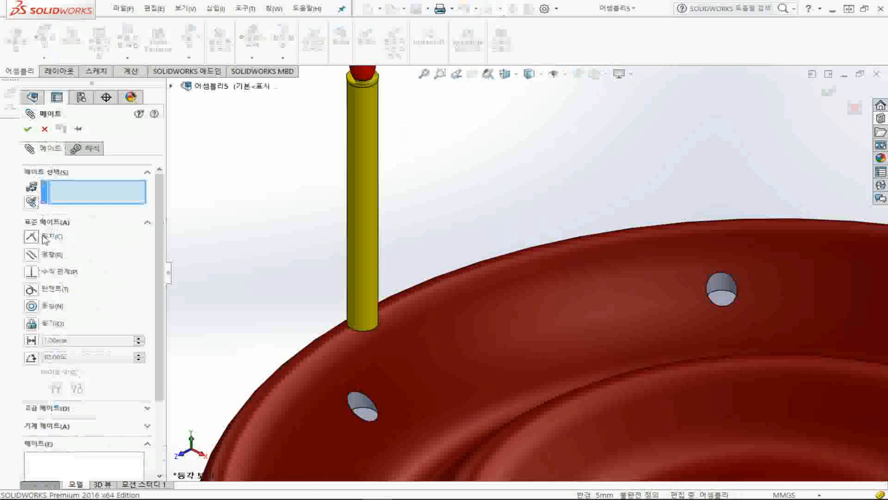
left_click(367, 419)
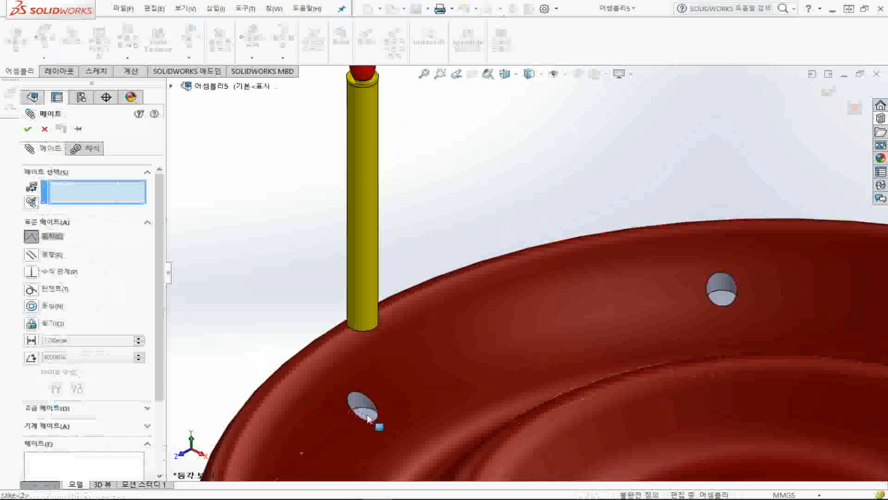
middle_click_drag(368, 418, 314, 175)
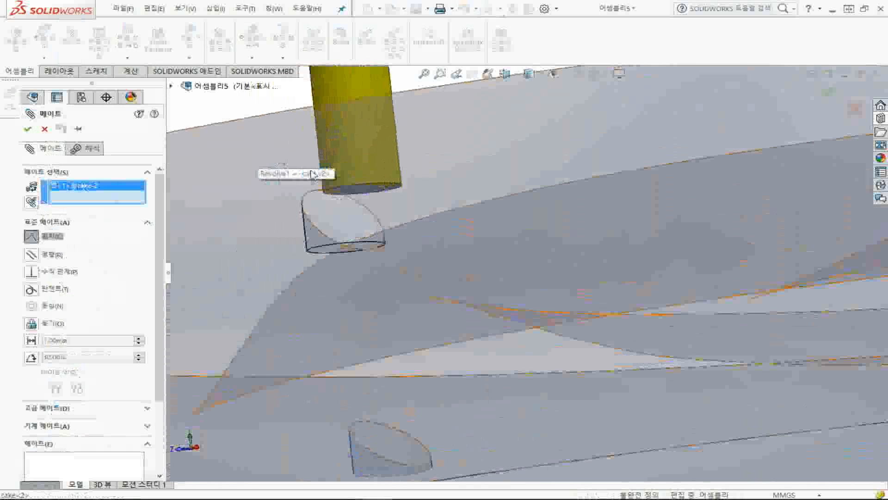
left_click(366, 190)
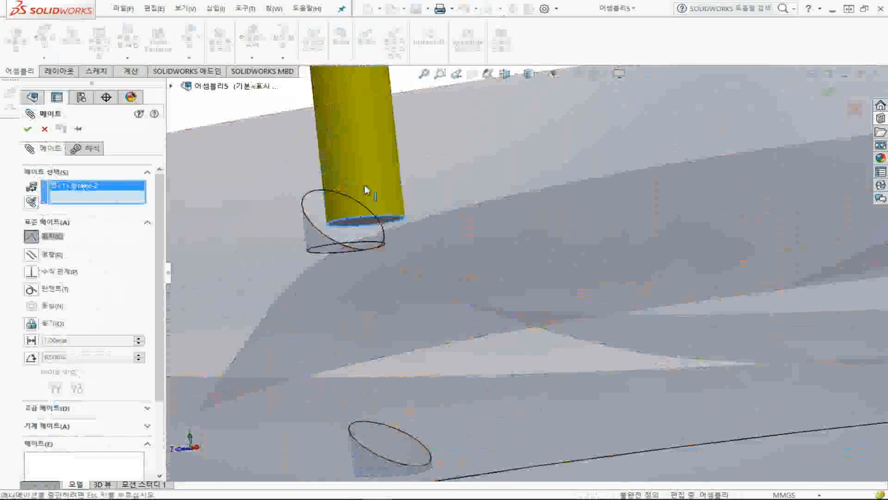
left_click(27, 131)
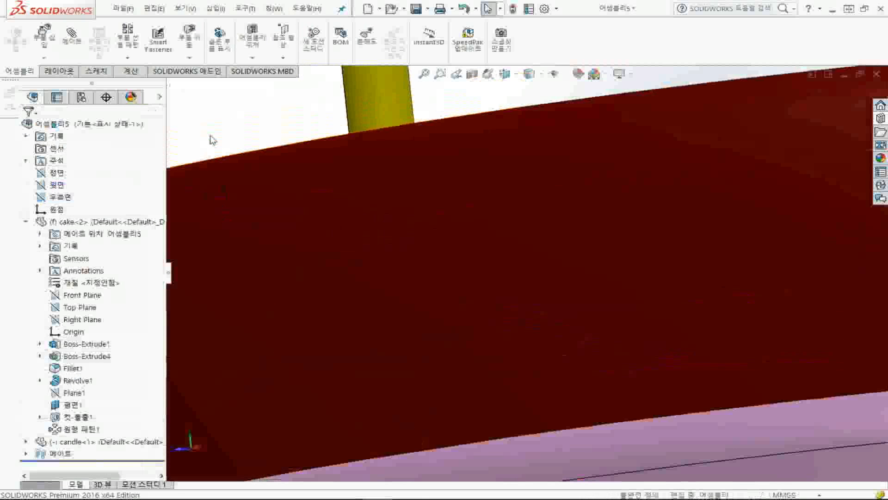
middle_click_drag(209, 134, 210, 135)
key("ctrl+7")
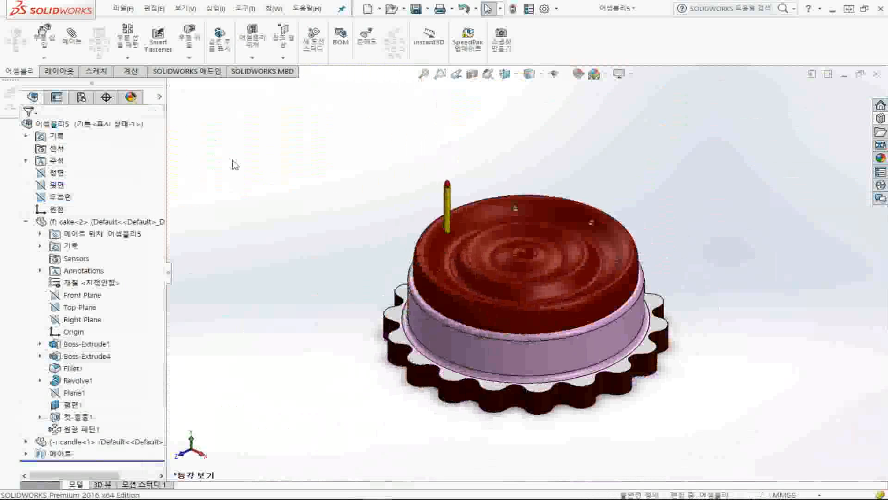
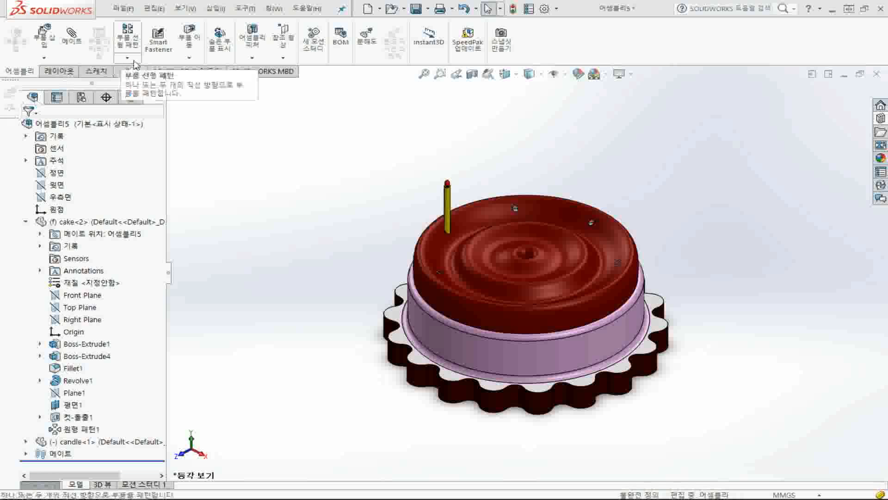
Start a circular component pattern with the candle on the cake as the component to pattern
left_click(128, 59)
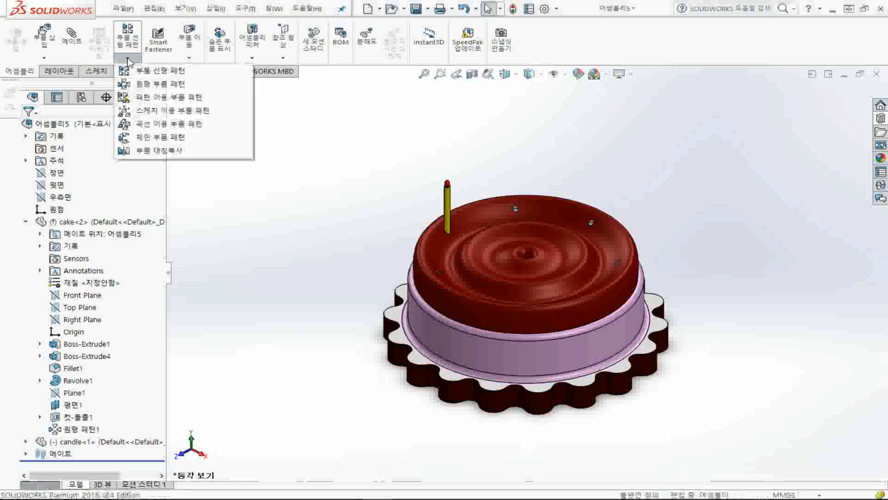
left_click(183, 87)
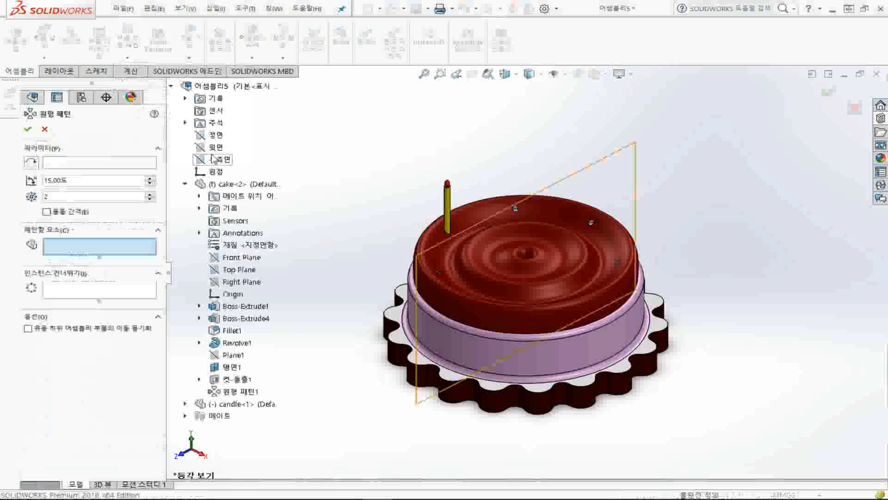
left_click(171, 85)
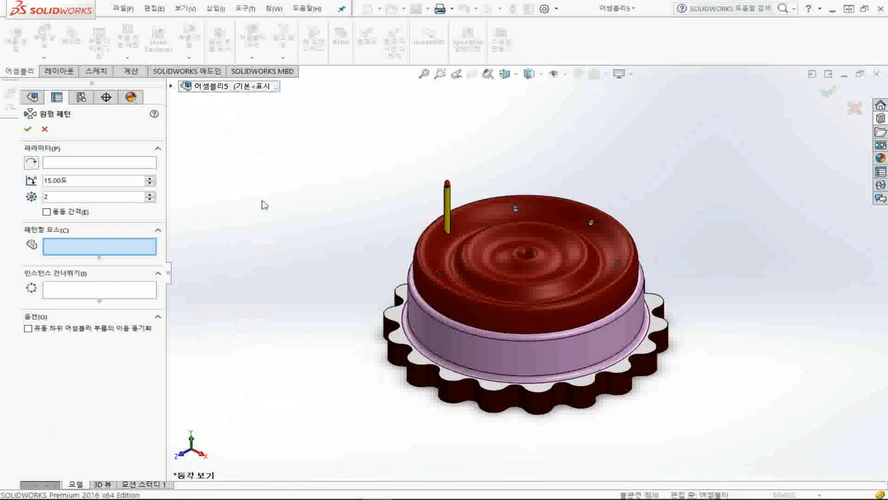
left_click(115, 251)
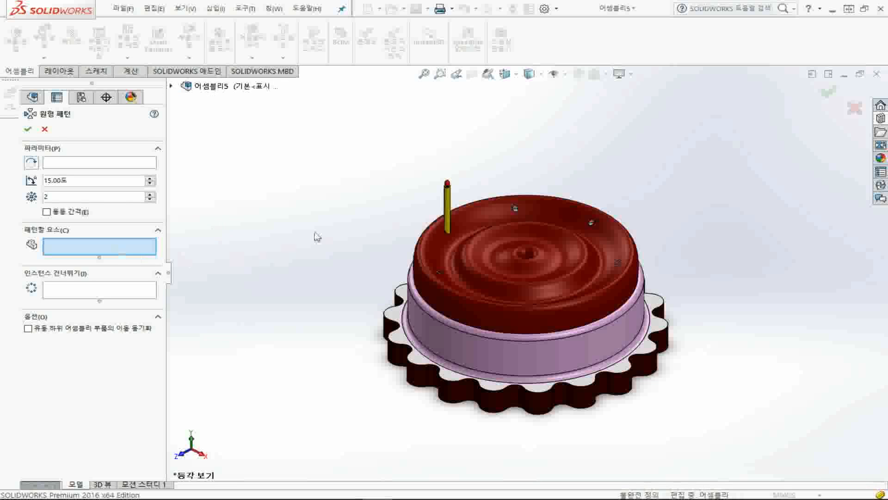
left_click(449, 206)
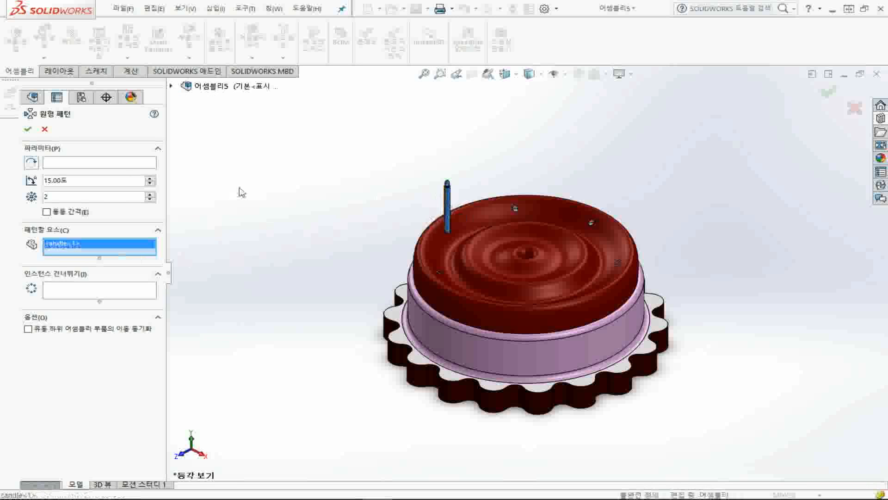
left_click(147, 166)
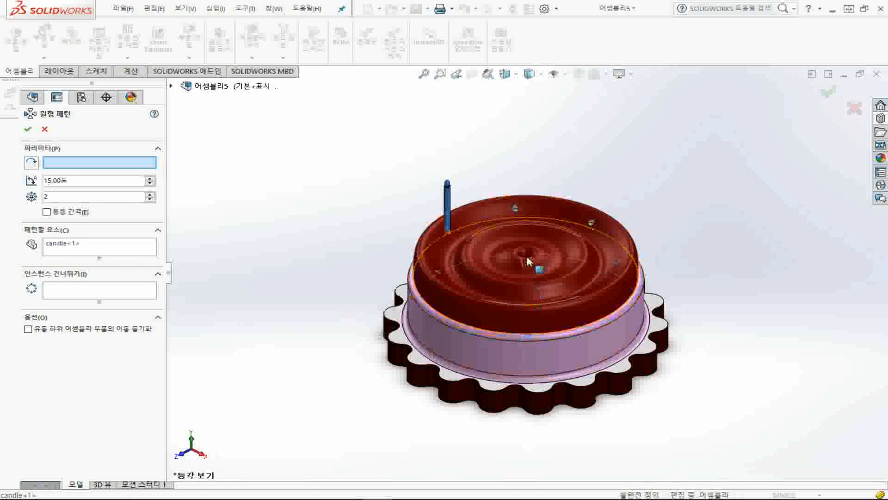
Show the temporary axes and choose the cake's central vertical axis as the circular pattern's axis
left_click(188, 9)
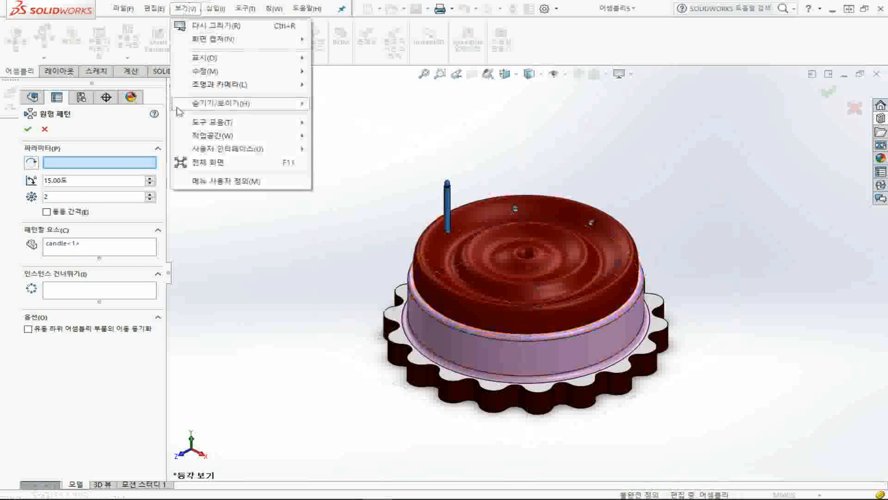
mouse_move(274, 112)
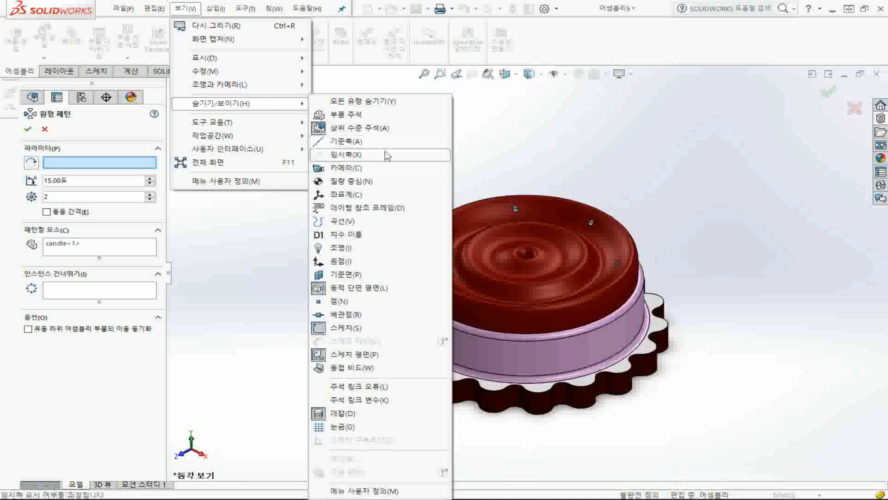
left_click(388, 156)
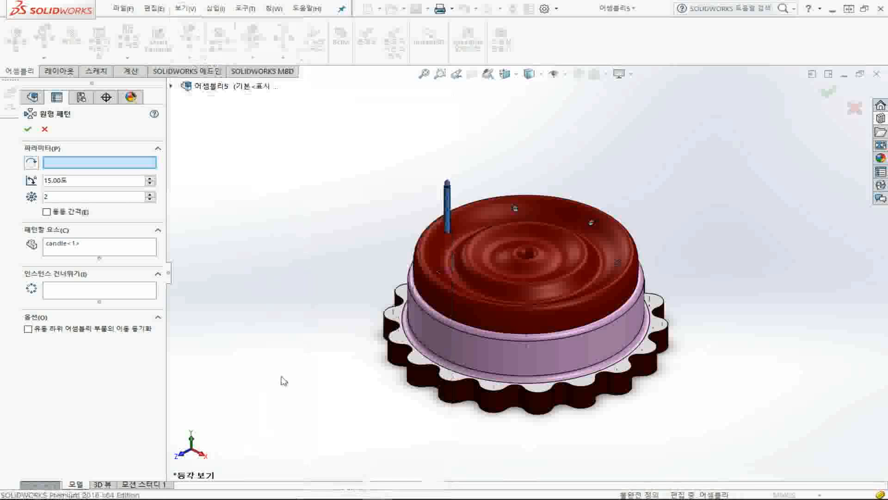
left_click(526, 229)
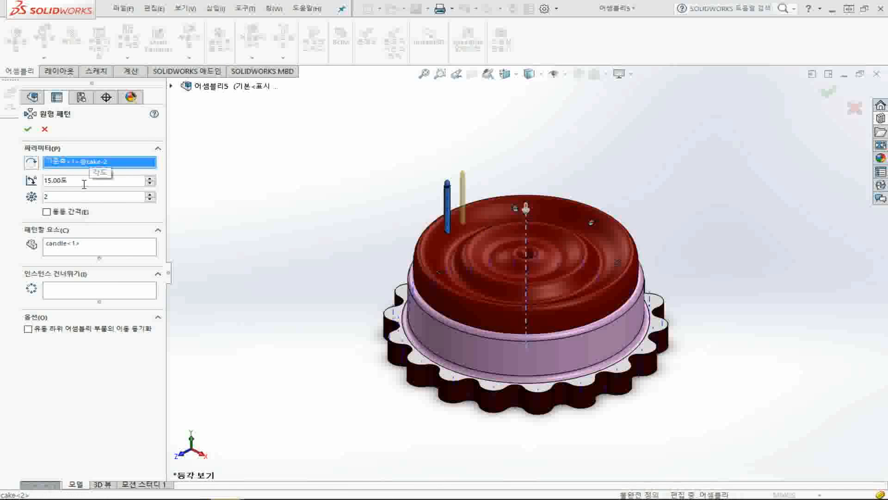
Space seven candle instances equally over 360° around the cake and finish the circular pattern
left_click(46, 211)
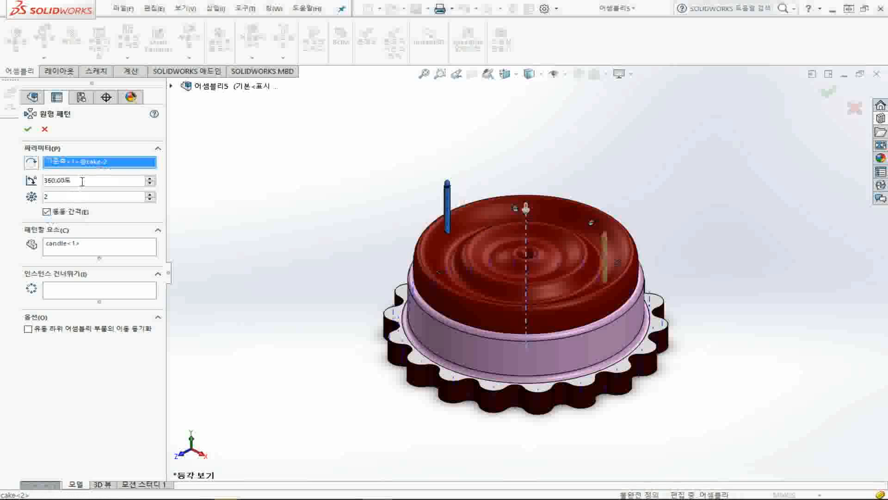
left_click(152, 194)
left_click(152, 195)
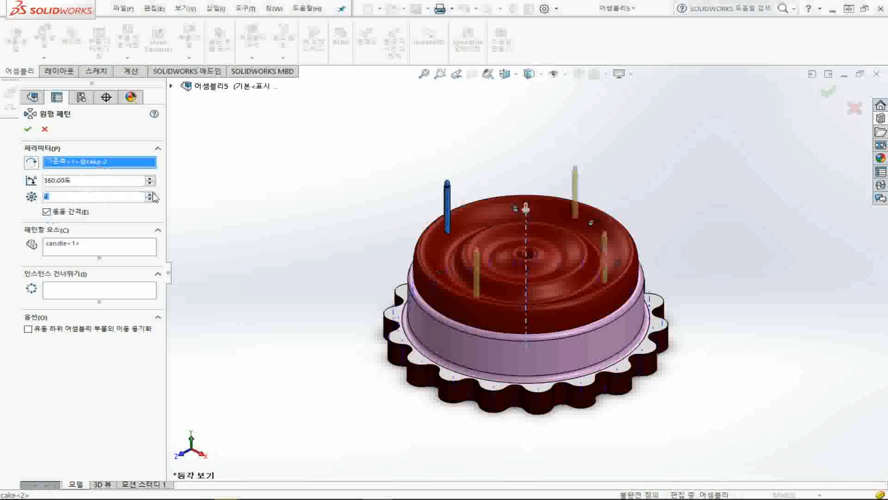
left_click(153, 195)
left_click(153, 194)
left_click(153, 194)
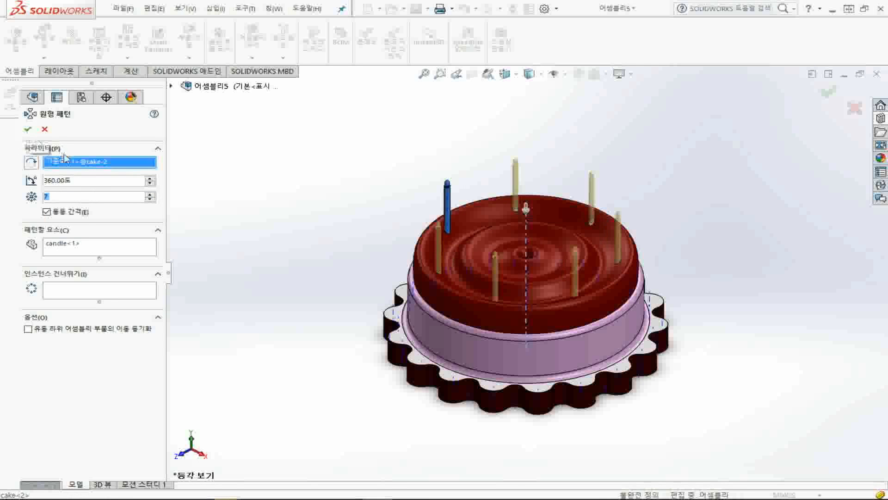
middle_click_drag(277, 319, 281, 388)
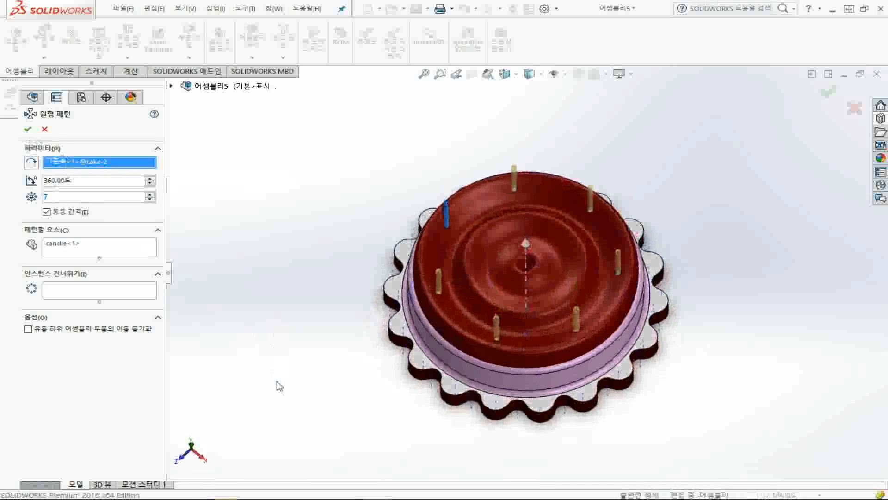
key("ctrl+7")
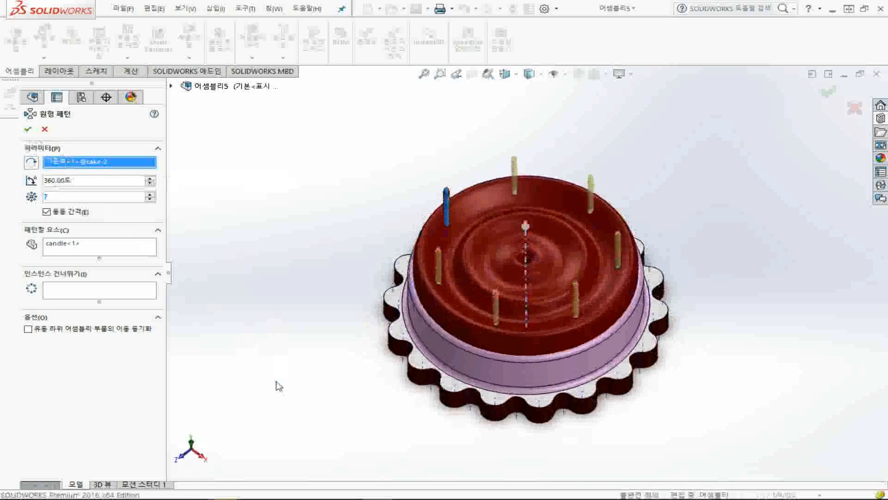
left_click(28, 130)
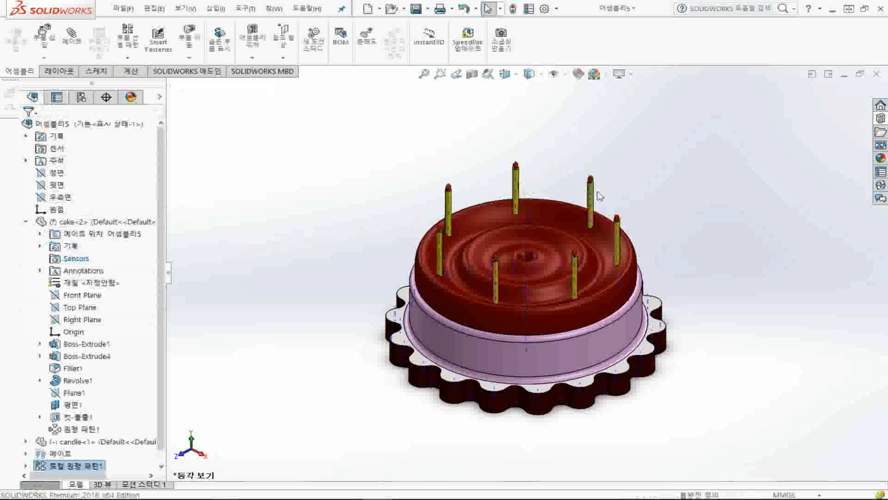
left_click_drag(592, 193, 588, 175)
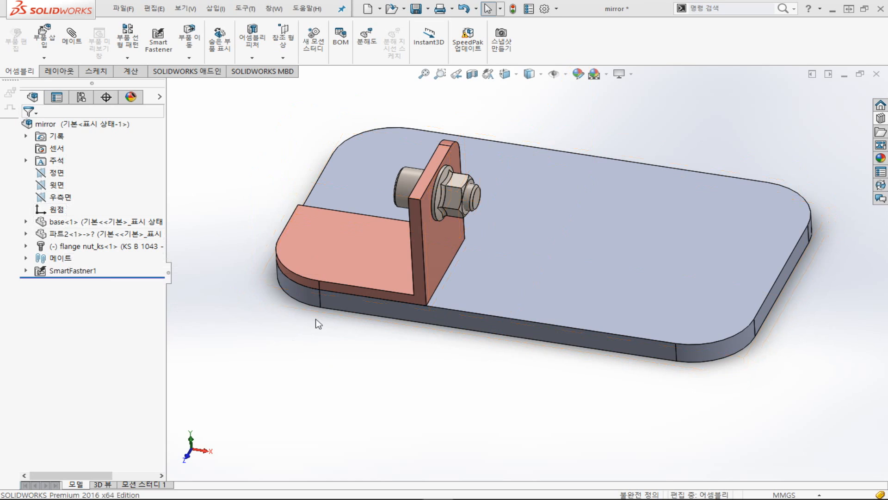
In the mirror assembly, create a reference plane midway between the base plate's two opposite short end faces
left_click(283, 59)
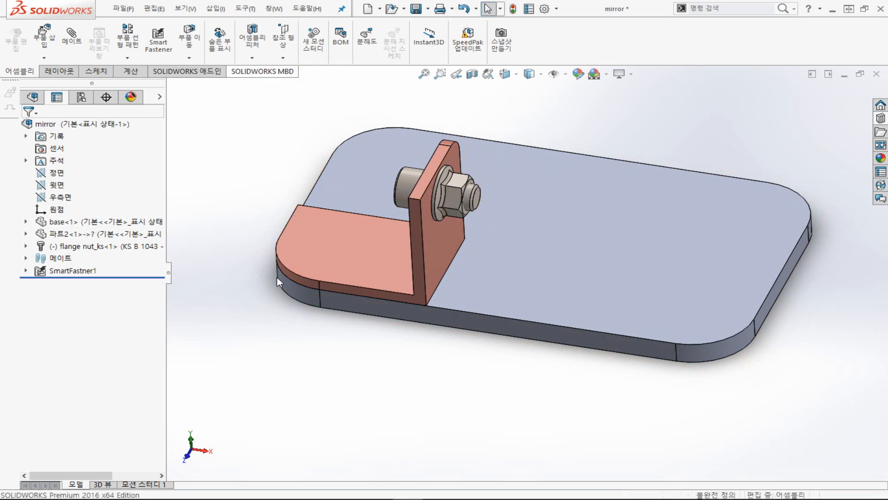
middle_click_drag(279, 280, 285, 260)
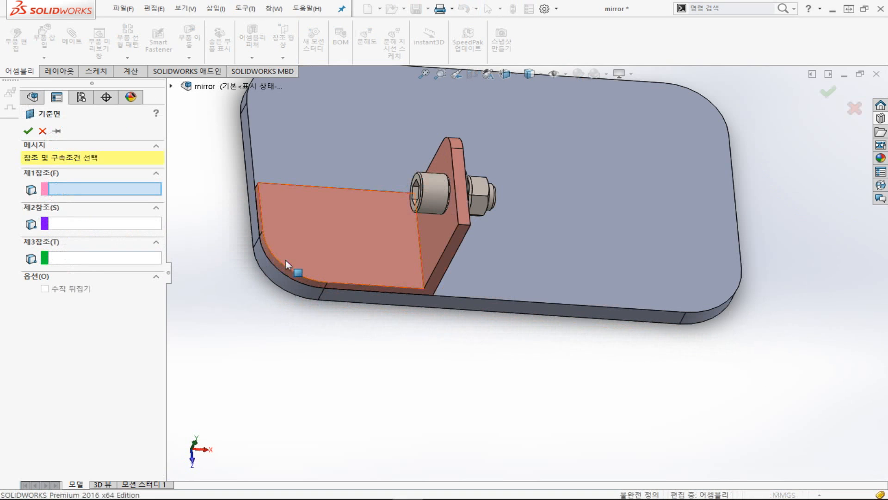
left_click(254, 205)
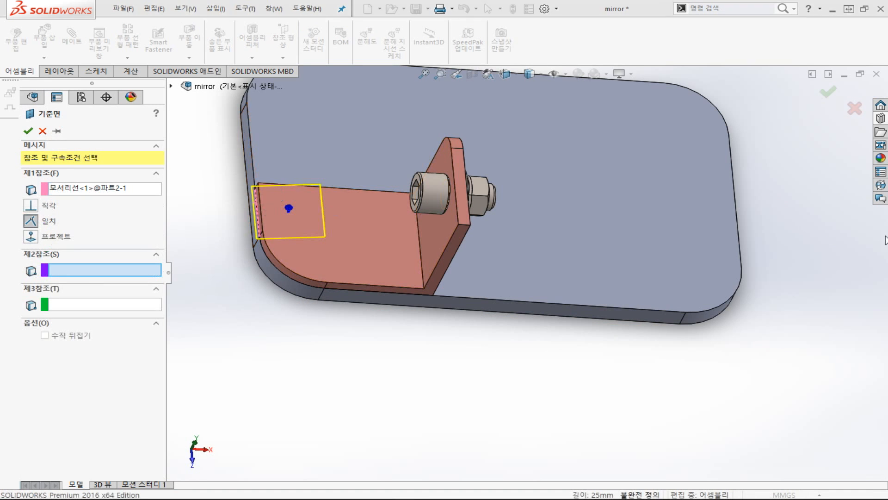
left_click(74, 187)
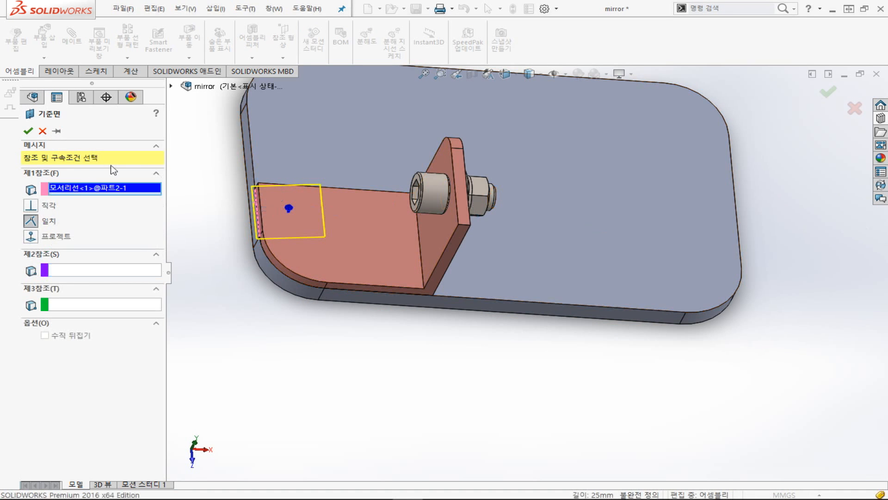
left_click(245, 147)
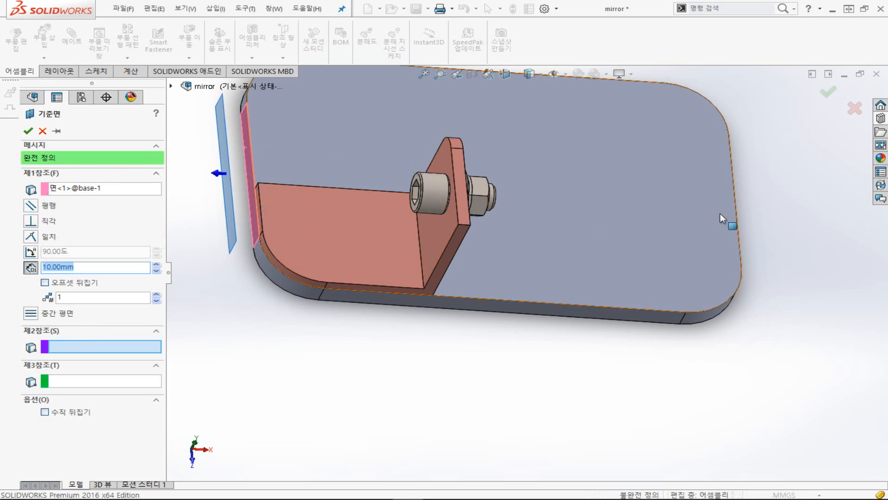
middle_click_drag(720, 213, 770, 194)
left_click(784, 187)
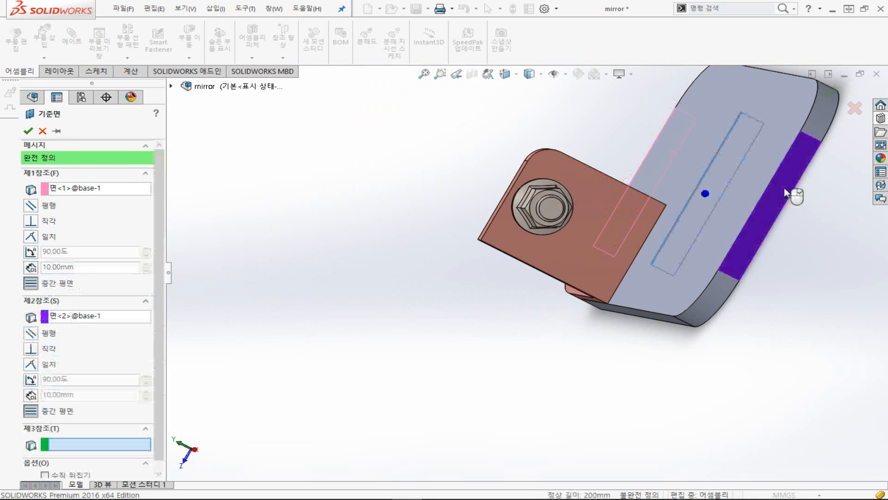
middle_click_drag(433, 290, 521, 287)
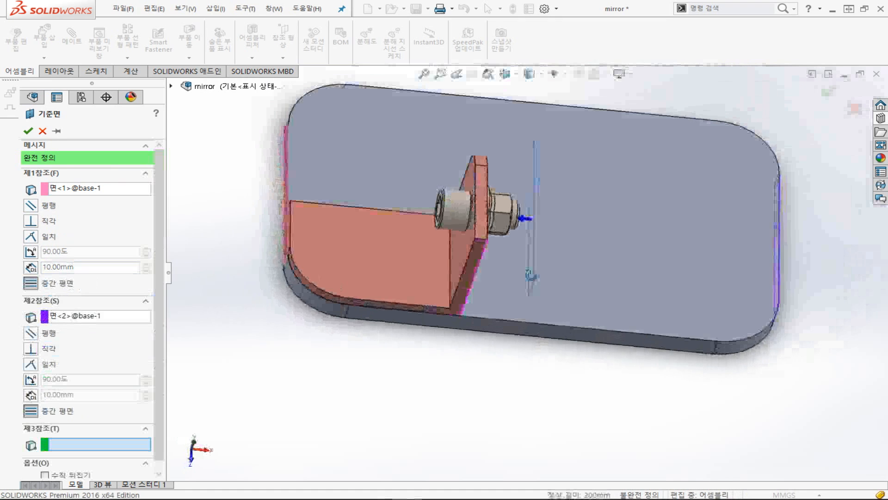
left_click(27, 131)
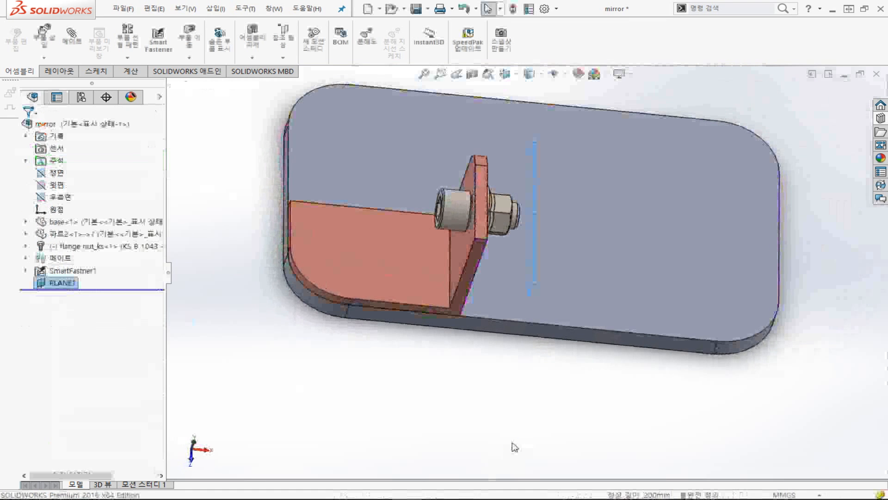
key("ctrl+7")
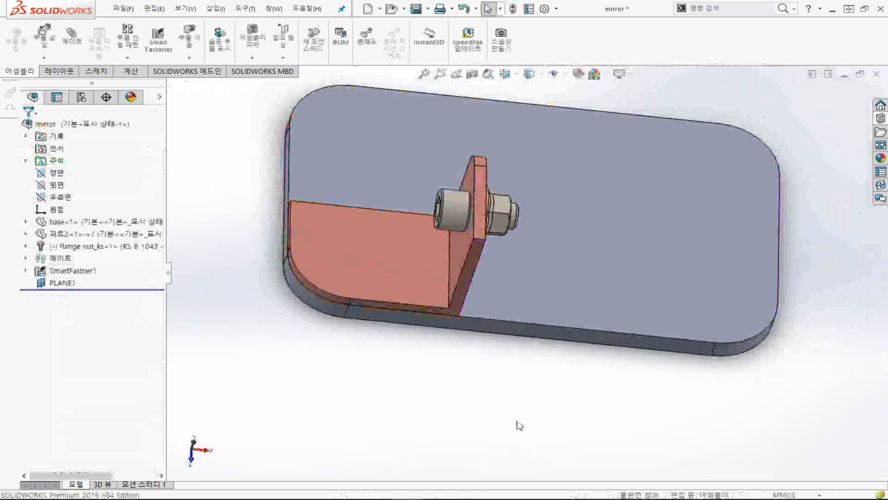
Start a Mirror Components operation using the plate's mid-plane PLANE1 as the mirror plane
left_click(62, 282)
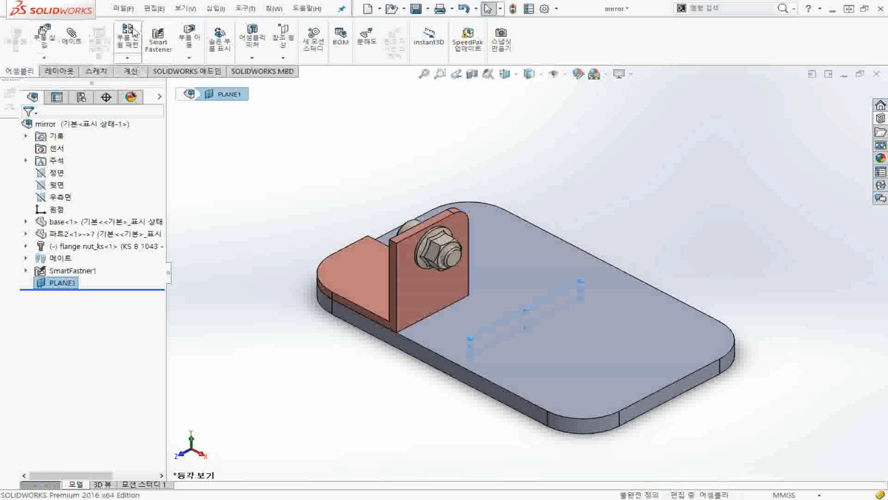
left_click(129, 59)
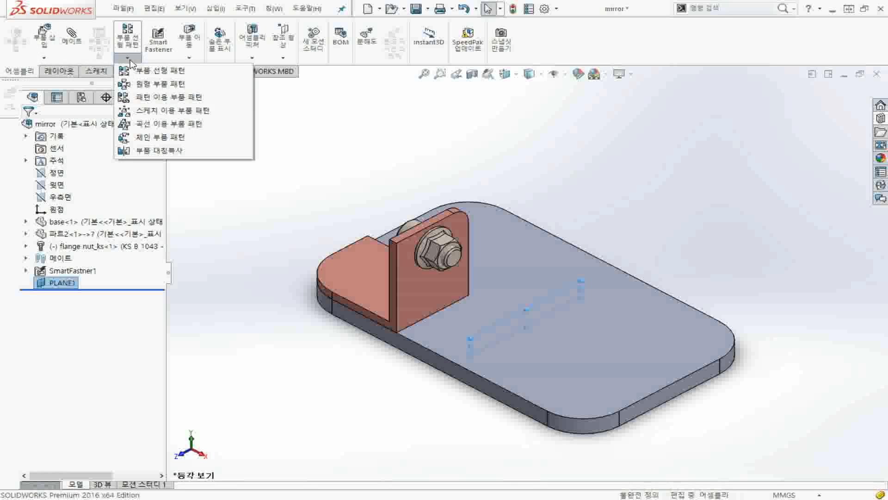
left_click(166, 151)
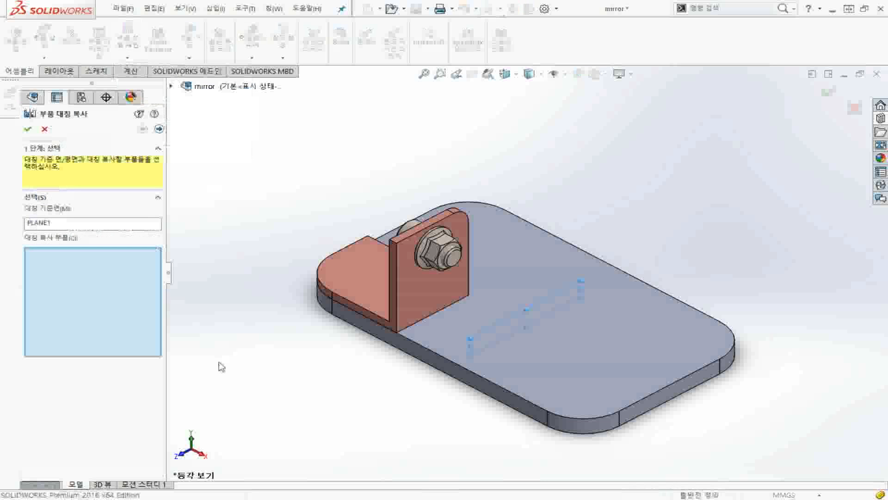
Try the base plate's top face as the mirror plane, clear it, and choose PLANE1 again
left_click(50, 225)
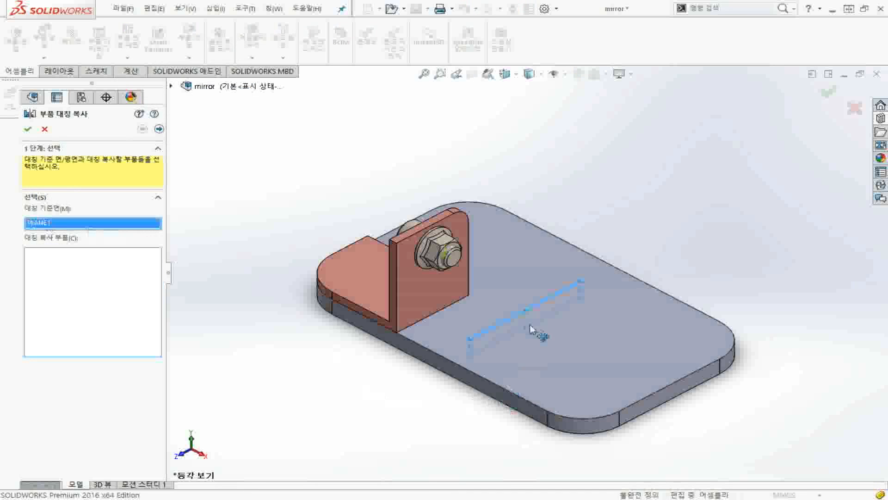
left_click(520, 321)
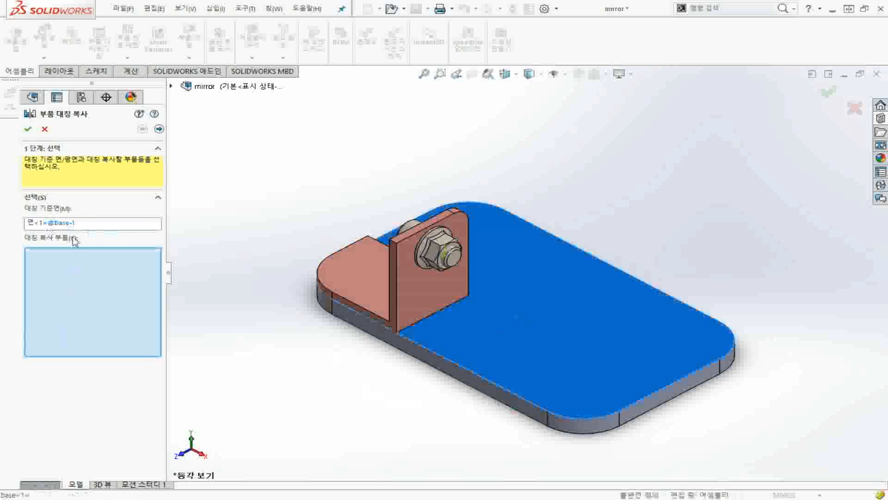
left_click(79, 224)
left_click(516, 349)
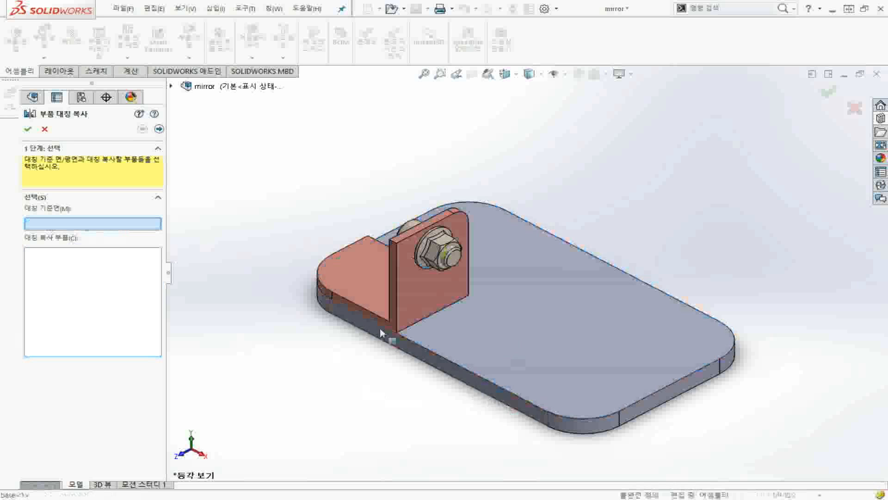
left_click(171, 86)
left_click(216, 245)
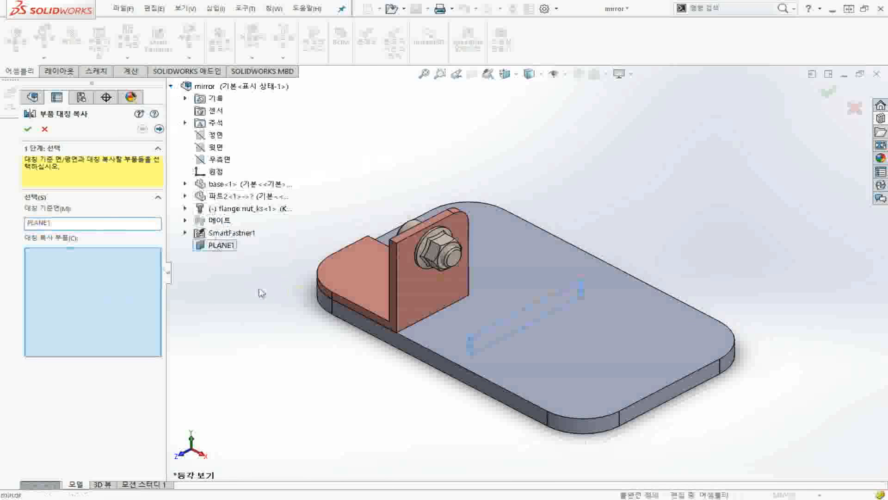
Select only the L-shaped bracket as the component to mirror, leaving out the nut and screw, and proceed to the orientation settings
left_click(378, 287)
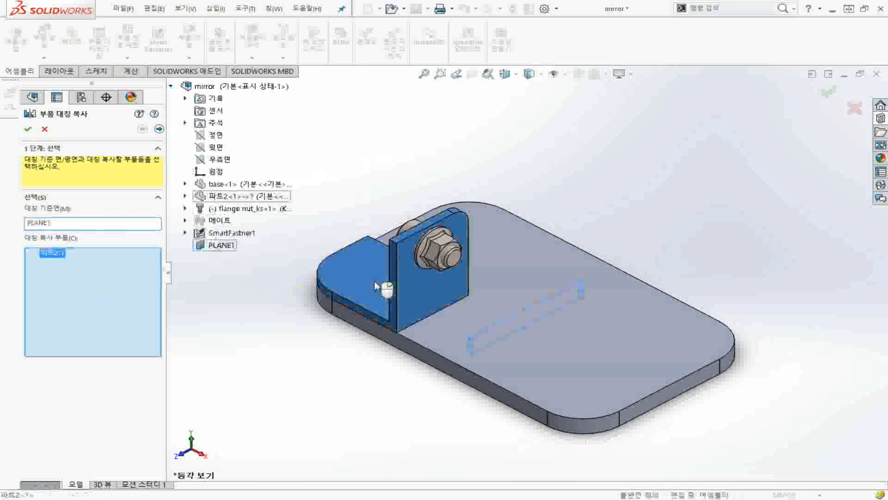
left_click(431, 265)
left_click(413, 226)
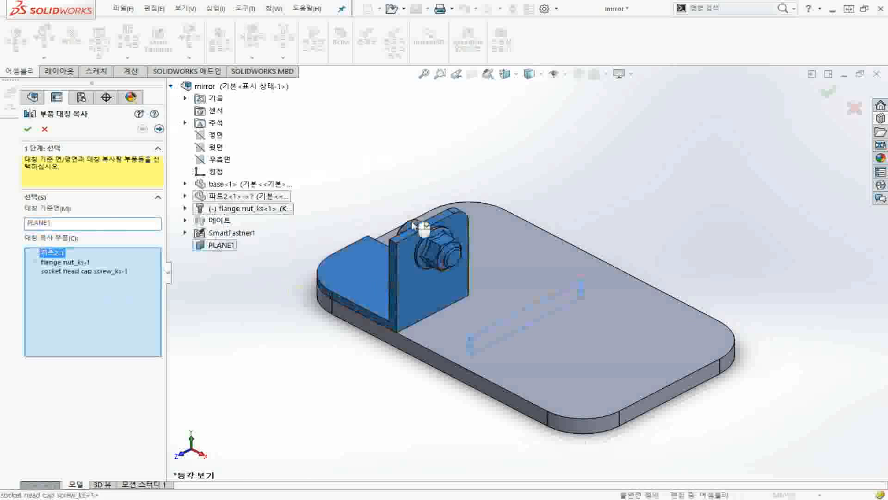
left_click(413, 226)
left_click(432, 254)
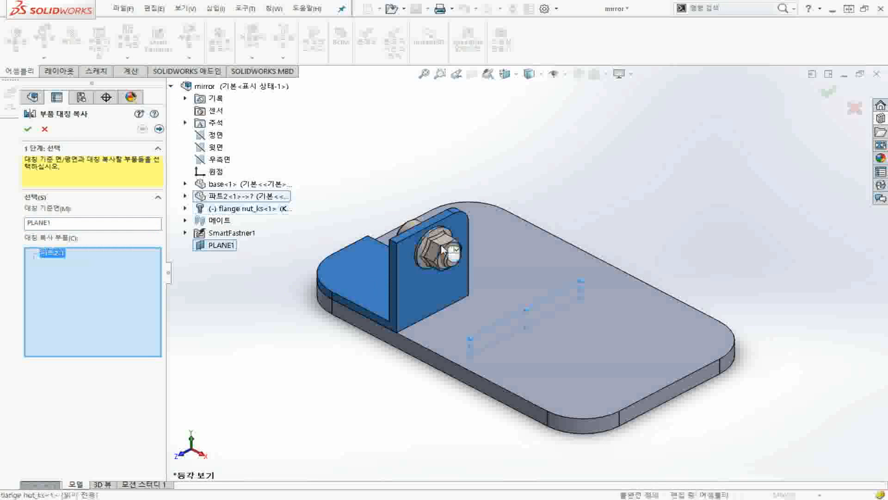
left_click(171, 86)
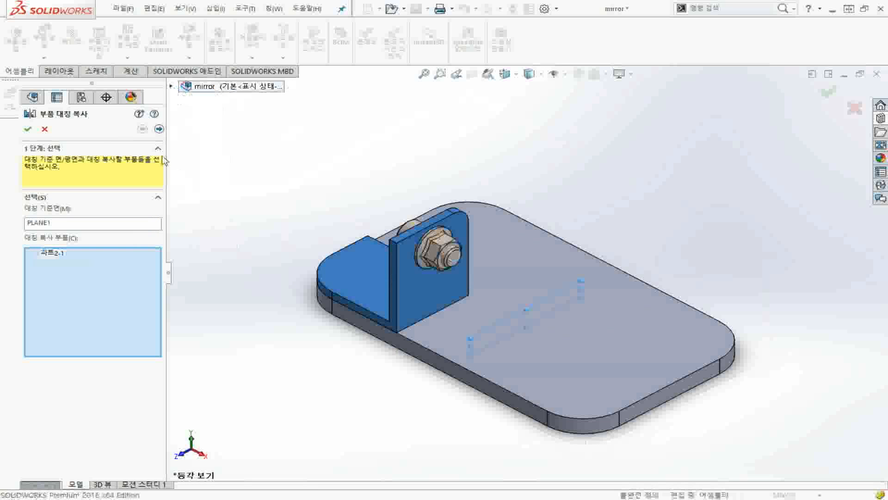
left_click(159, 129)
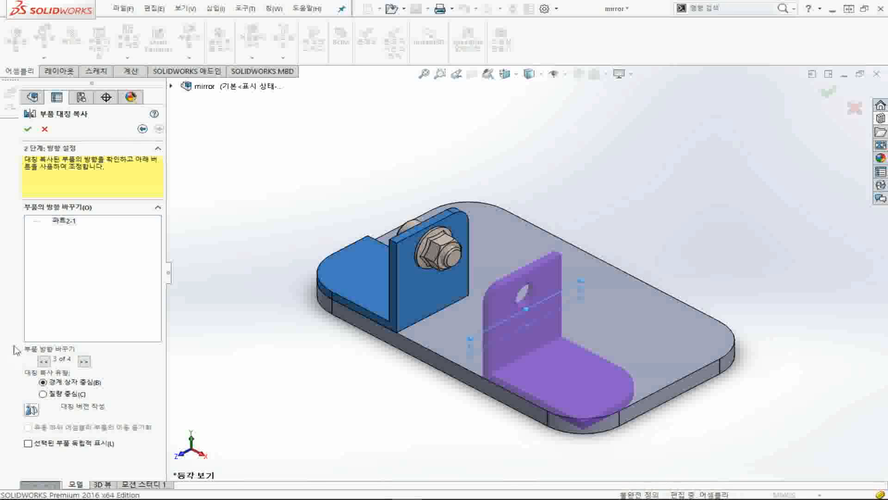
Preview the four possible orientations of the mirrored bracket and return to orientation 3 of 4 with bounding-box centring
left_click(85, 361)
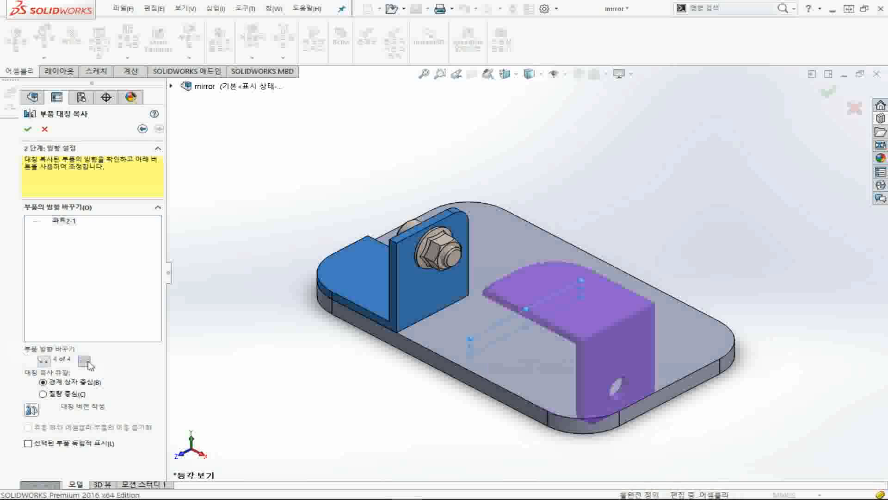
left_click(44, 360)
left_click(44, 360)
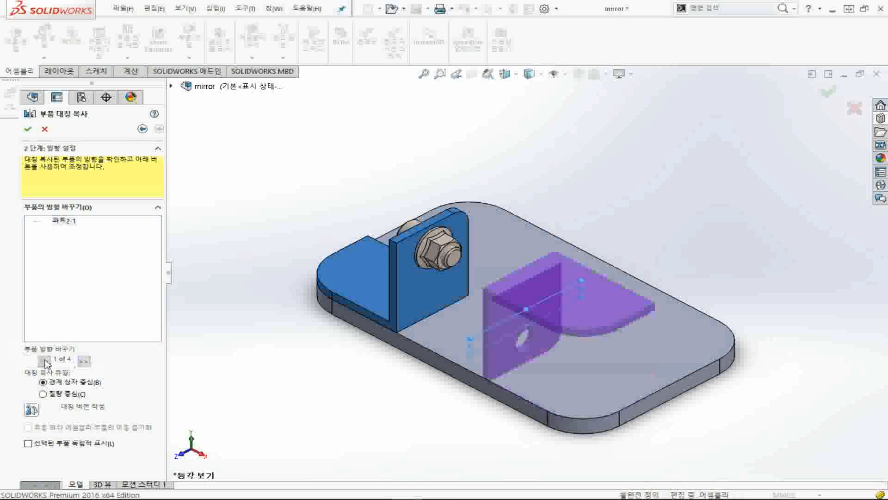
left_click(84, 361)
left_click(84, 361)
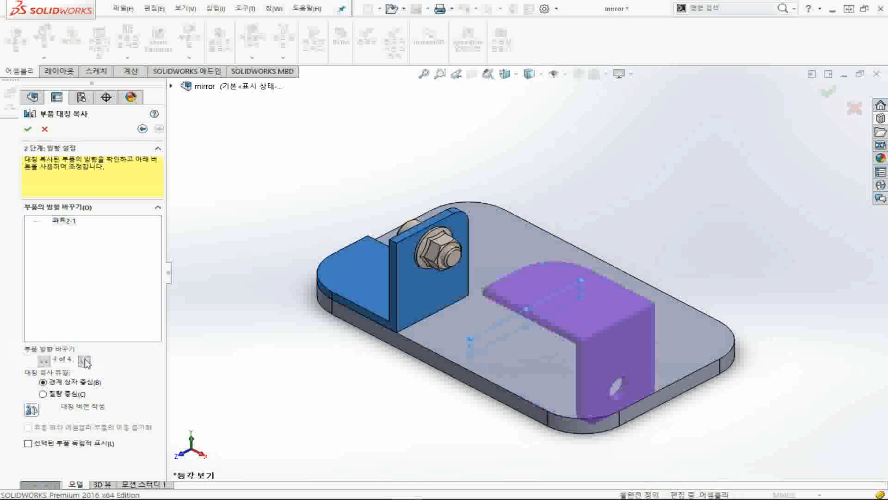
left_click(46, 362)
left_click(46, 362)
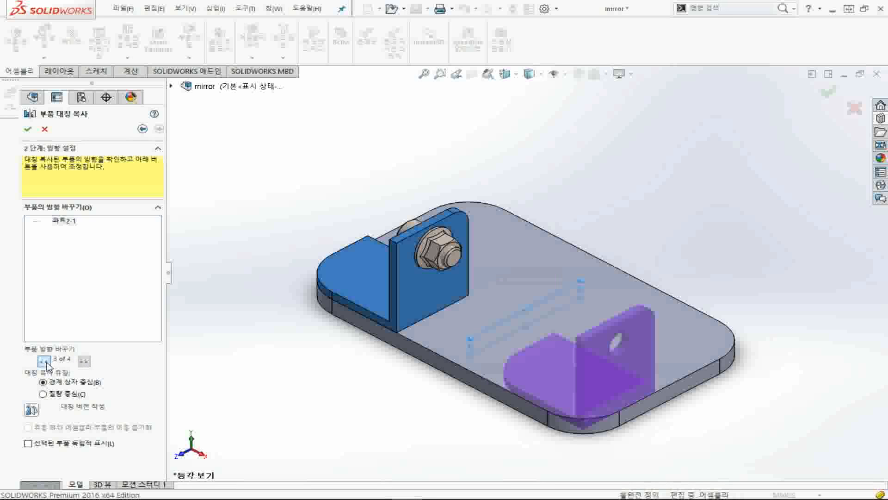
left_click(47, 362)
left_click(84, 361)
left_click(84, 360)
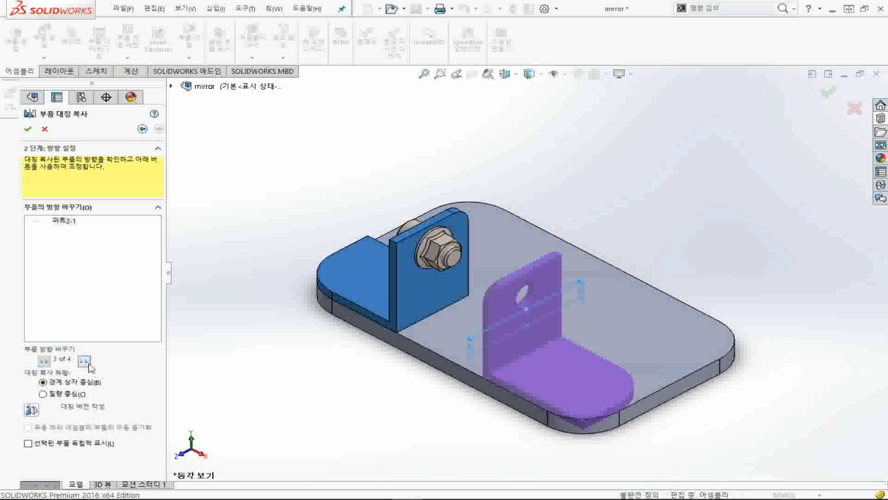
left_click(84, 360)
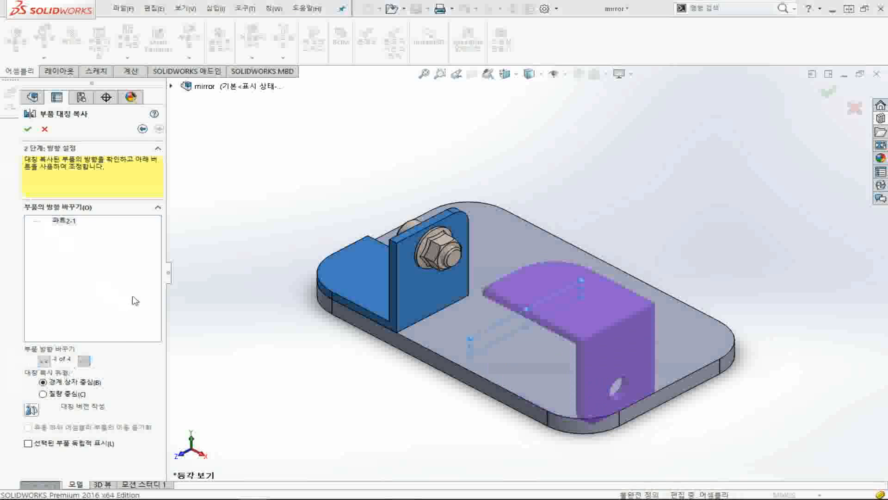
left_click(44, 361)
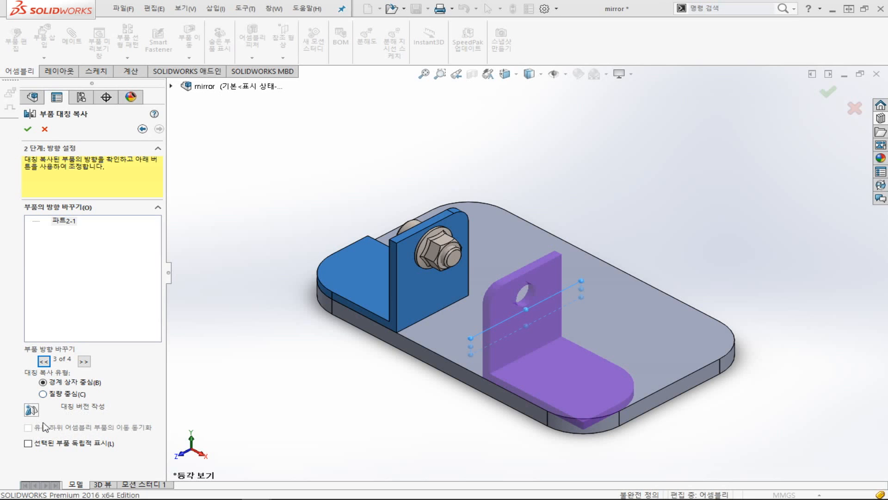
Create an opposite-hand version of the bracket, finish the mirror, and select the mirrored bracket's upright face
left_click(31, 409)
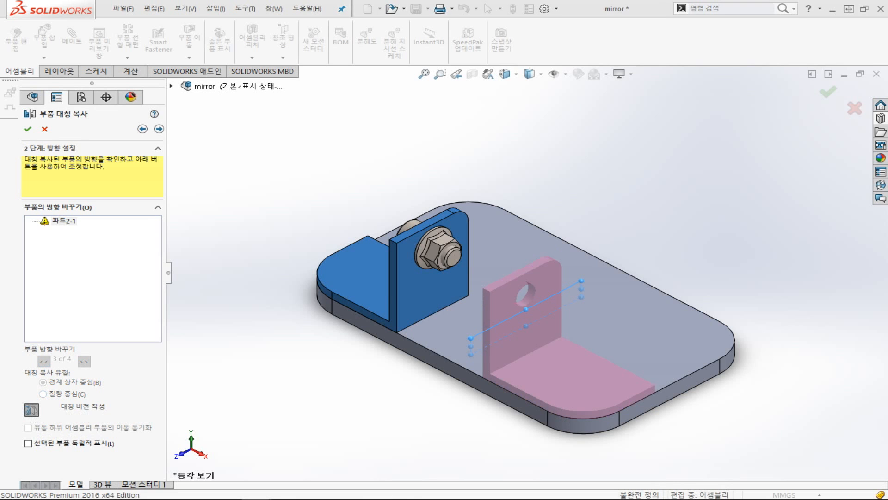
left_click(26, 130)
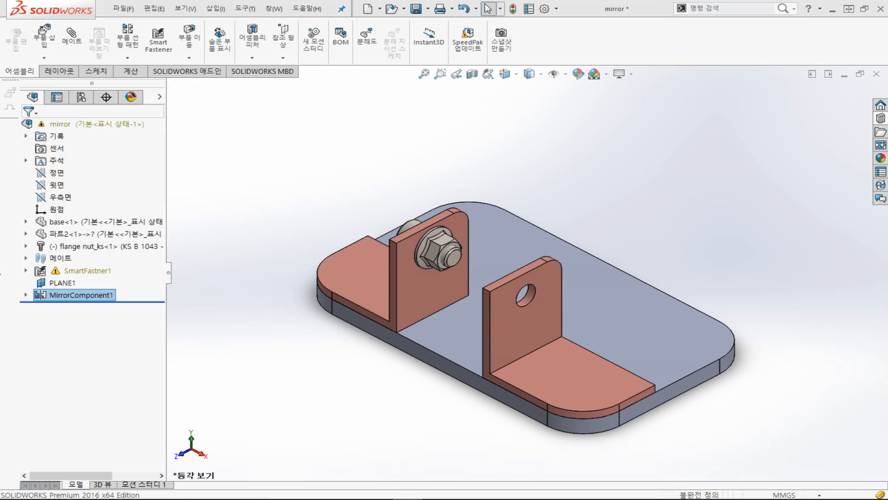
left_click(85, 271)
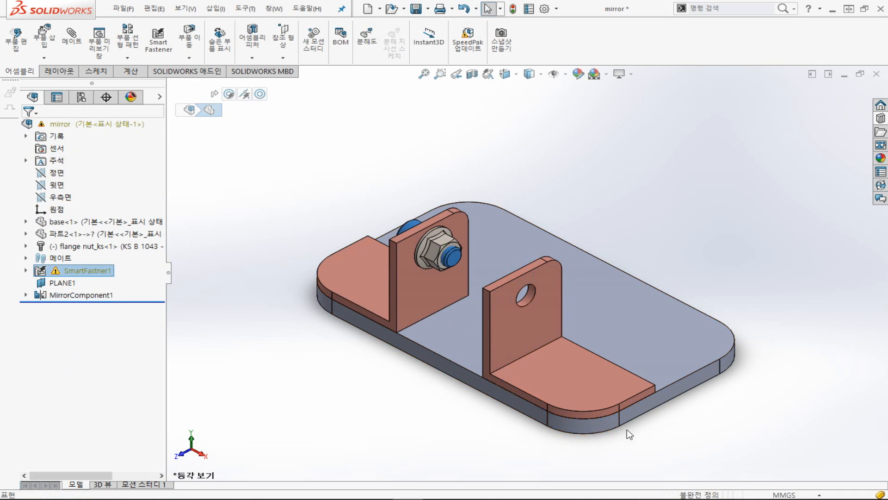
left_click_drag(510, 351, 514, 333)
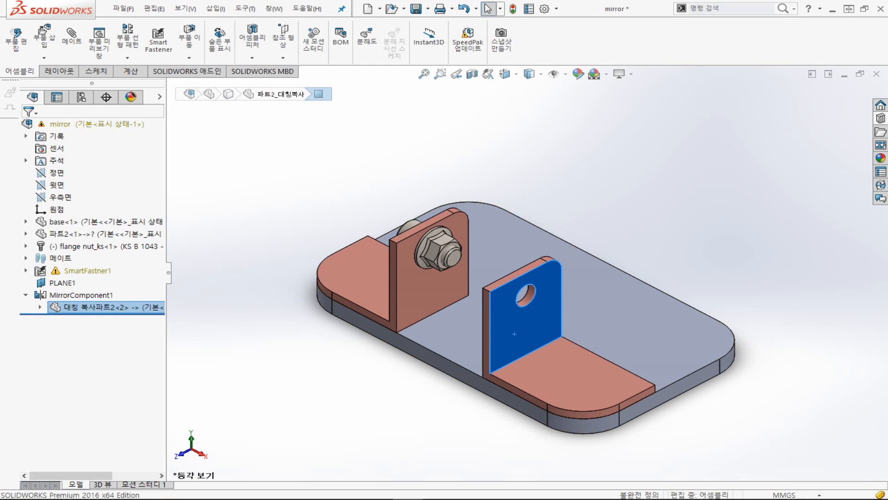